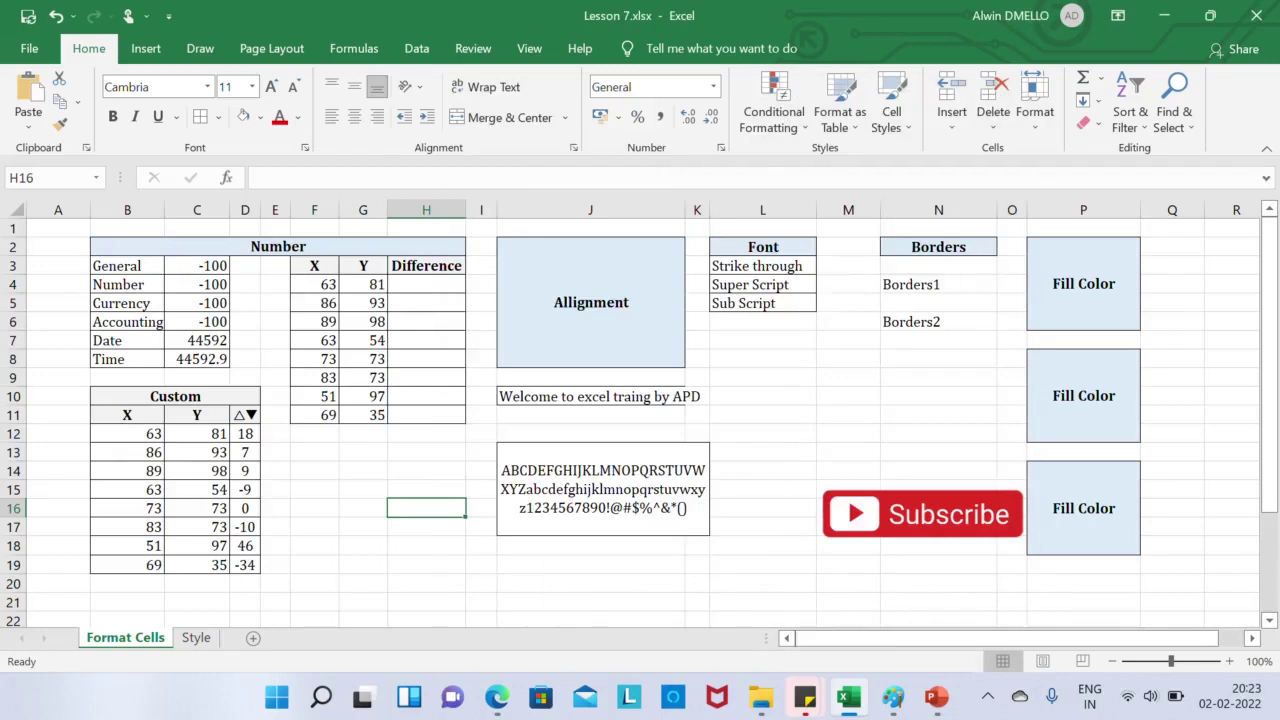
- Apply the General number format to the value in cell C3
click(197, 265)
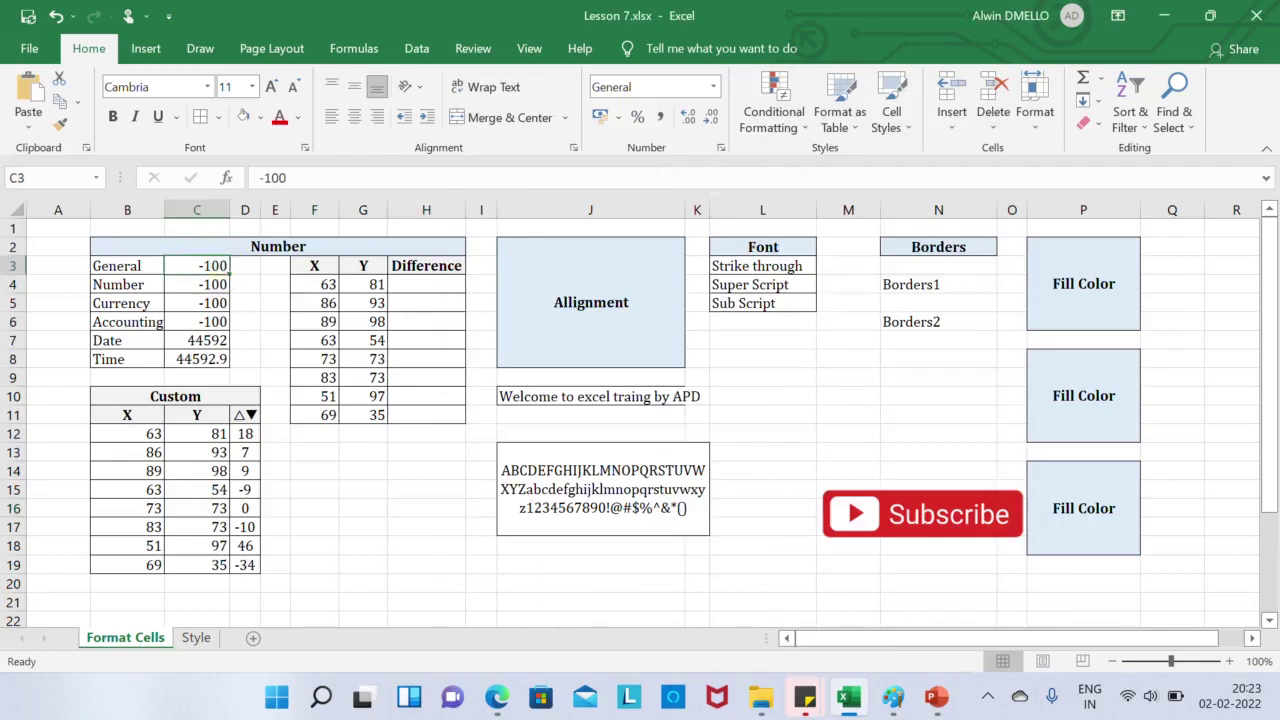
click(721, 147)
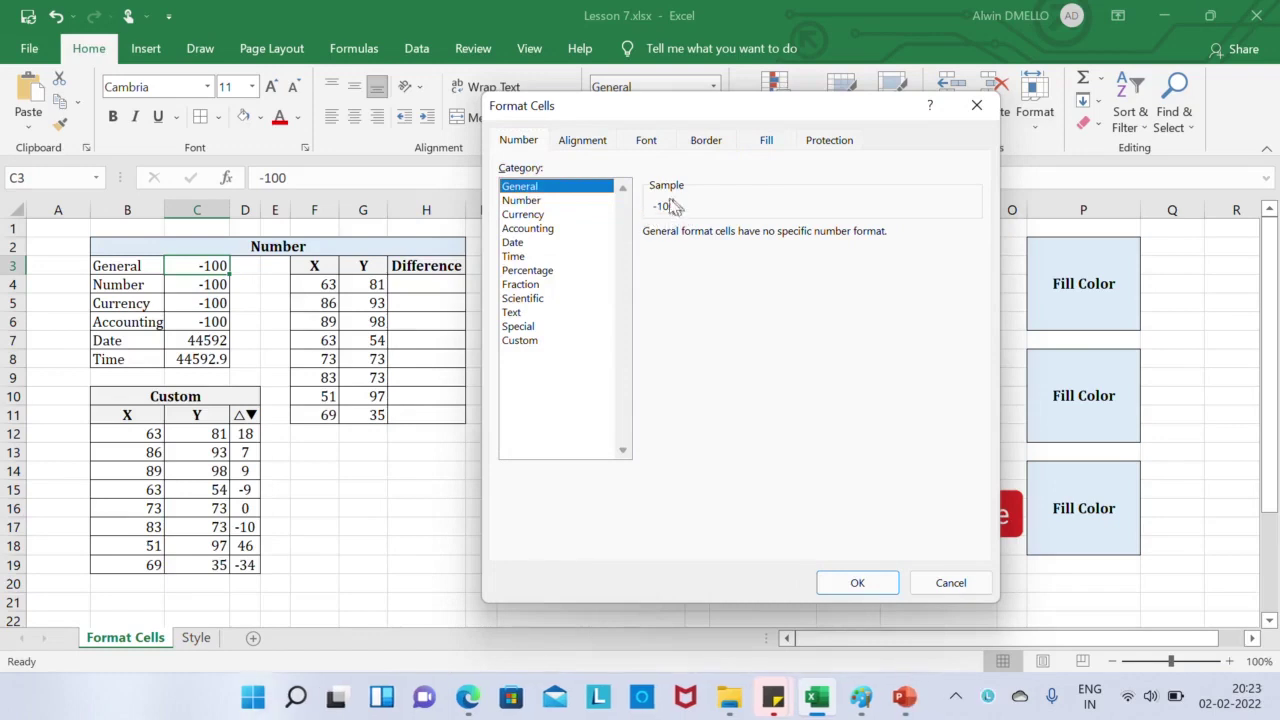
click(874, 588)
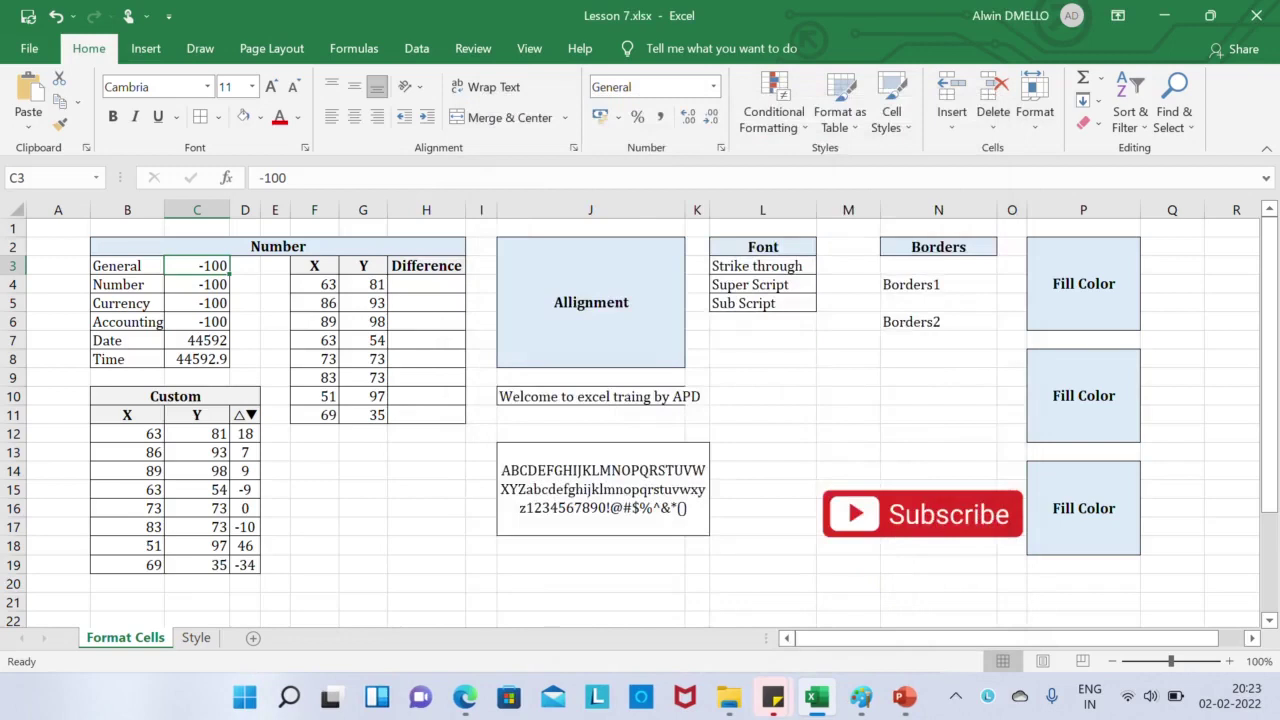
- Choose the Number format for cell C4 with 4 decimal places and the 1000 separator enabled
click(206, 284)
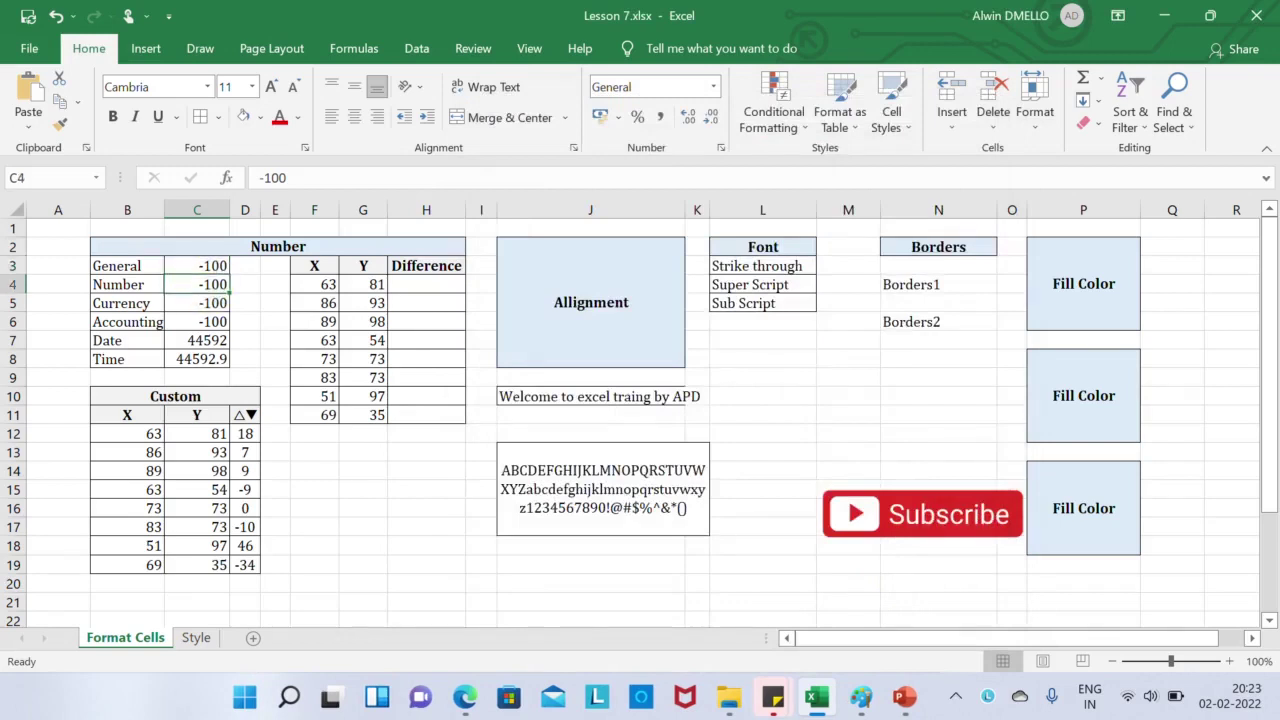
click(720, 148)
click(549, 202)
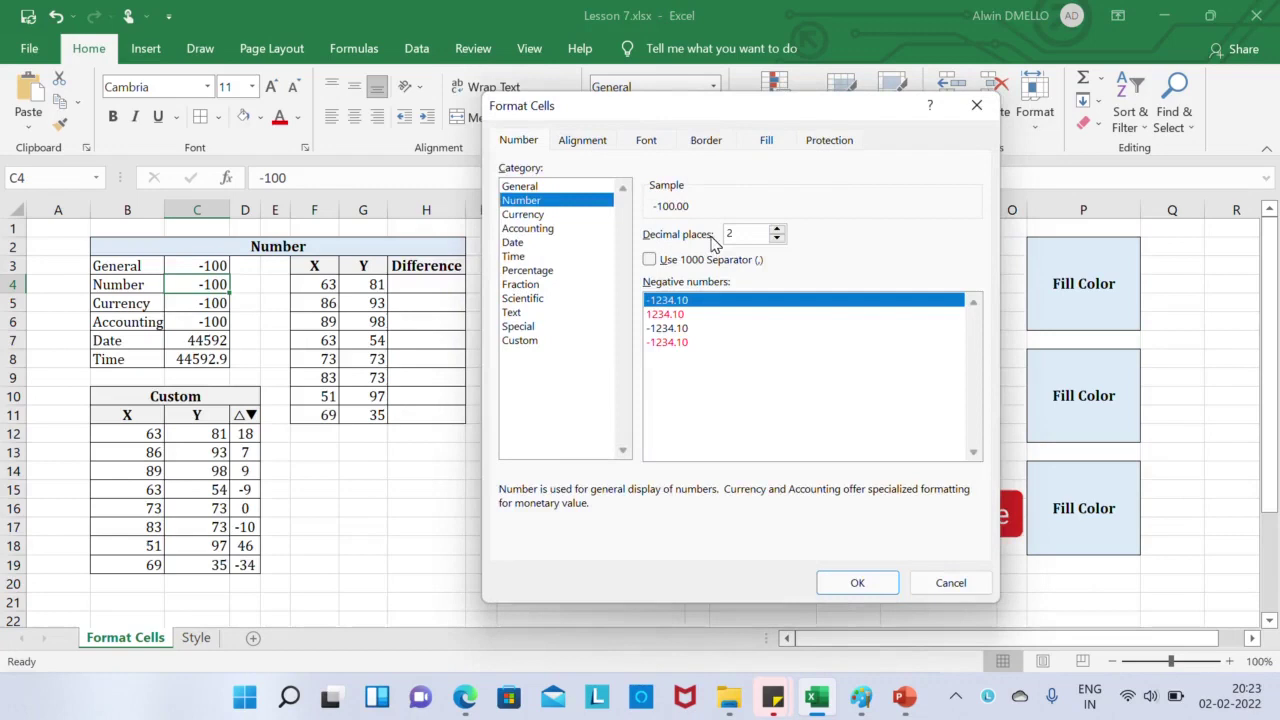
click(777, 228)
click(778, 238)
click(777, 229)
click(777, 229)
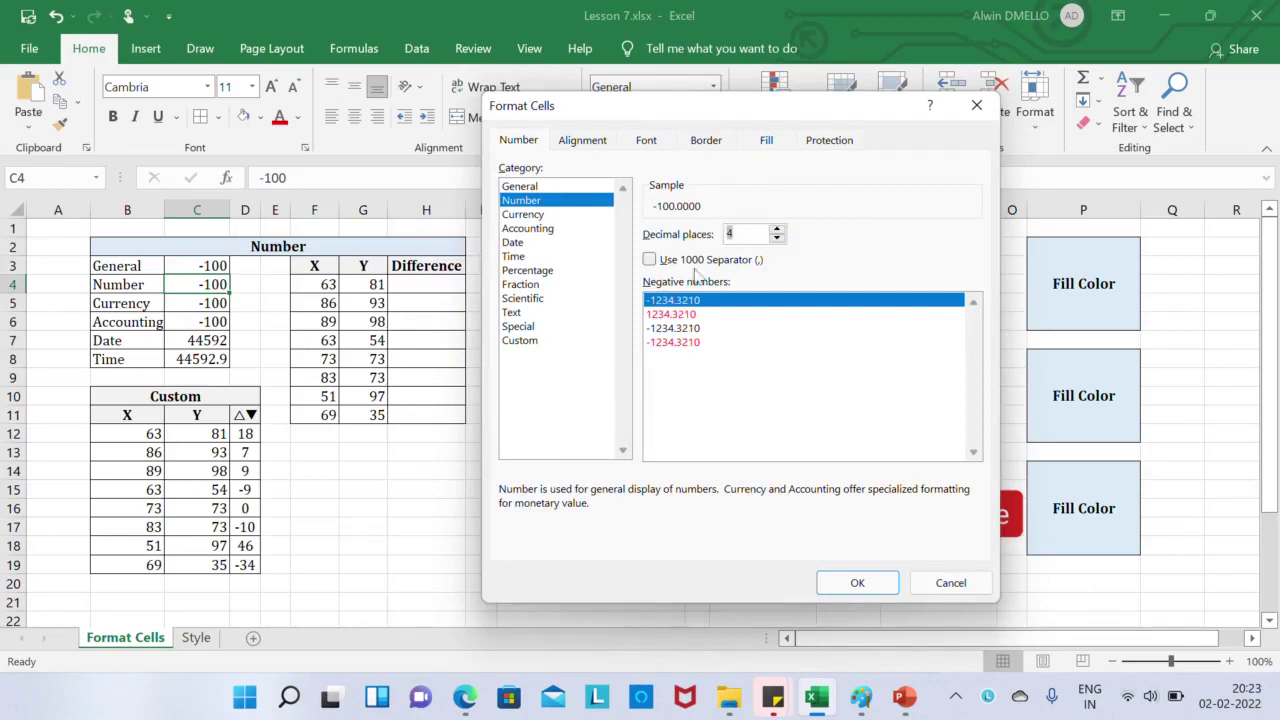
click(650, 260)
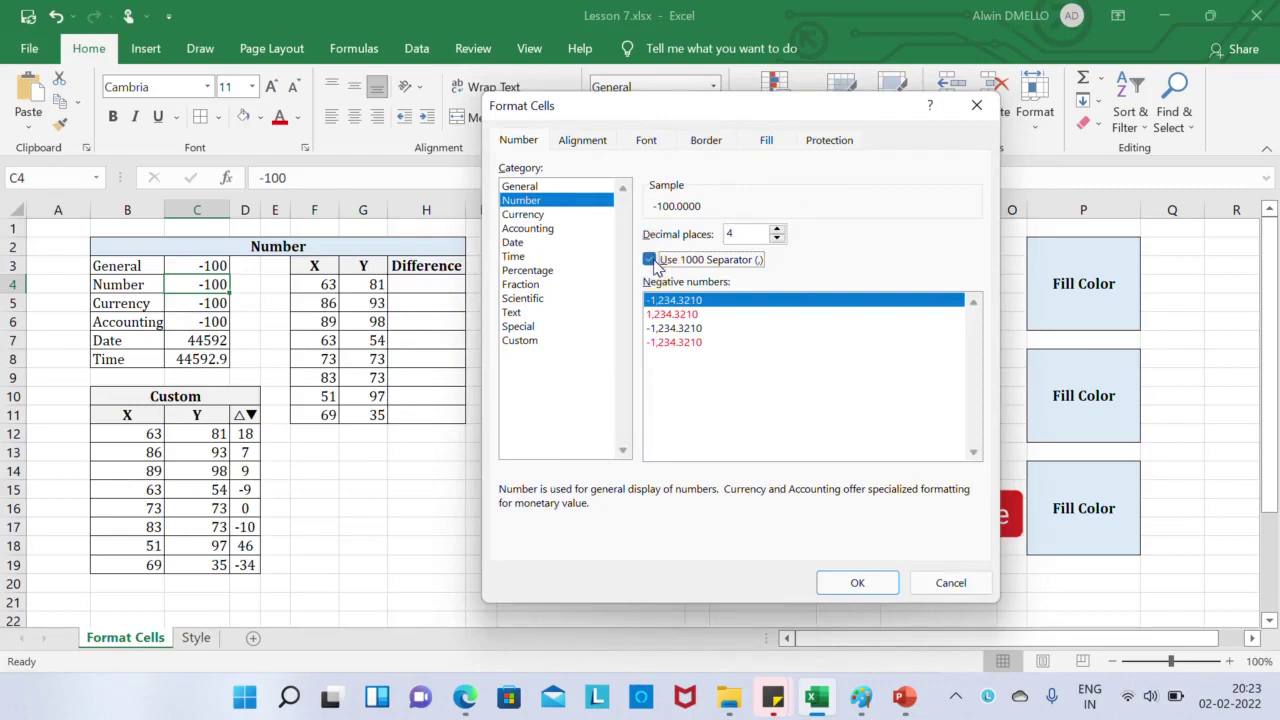
- Set C4's negative number style to red with a minus sign (-1,234.3210) and apply the format
click(690, 346)
click(688, 334)
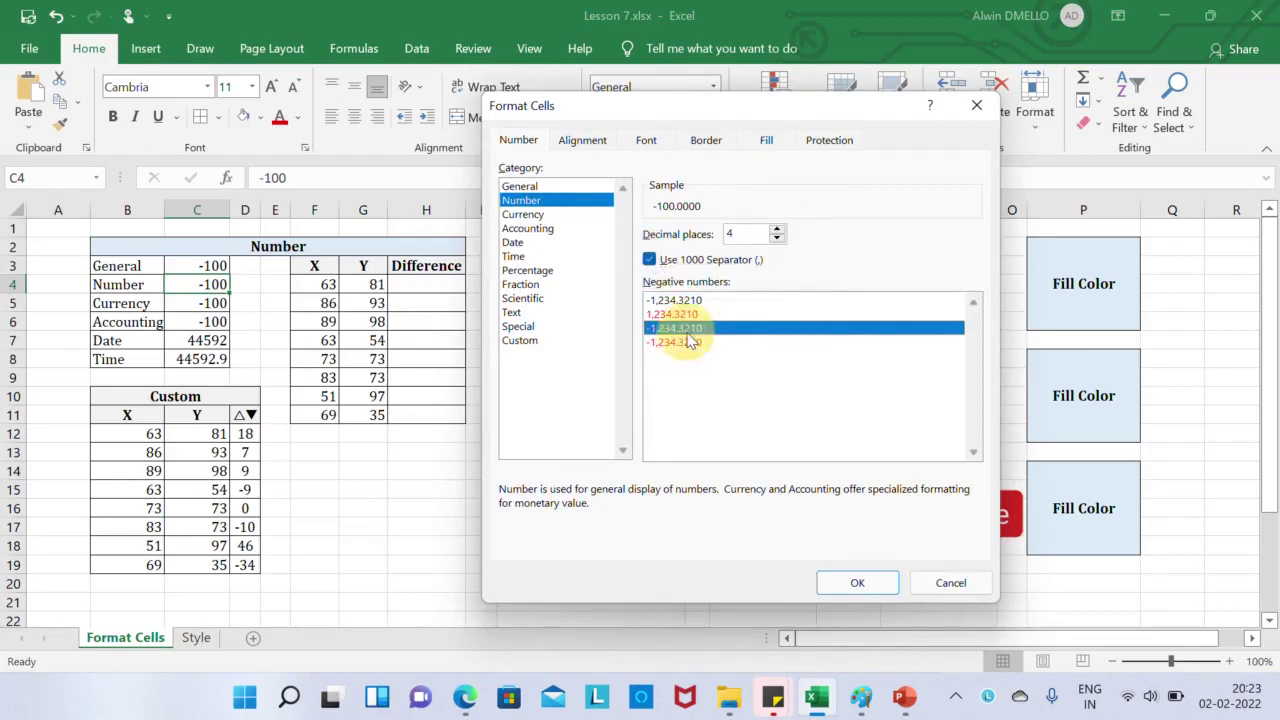
click(688, 315)
click(692, 301)
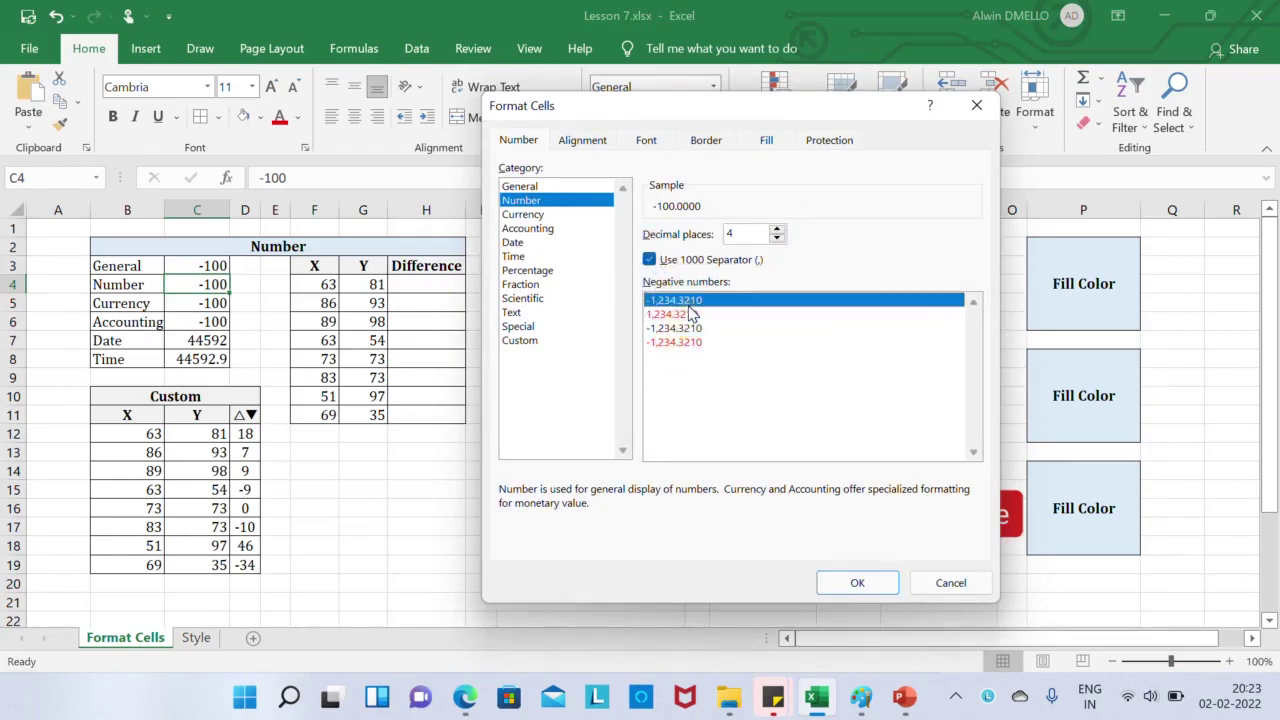
click(695, 342)
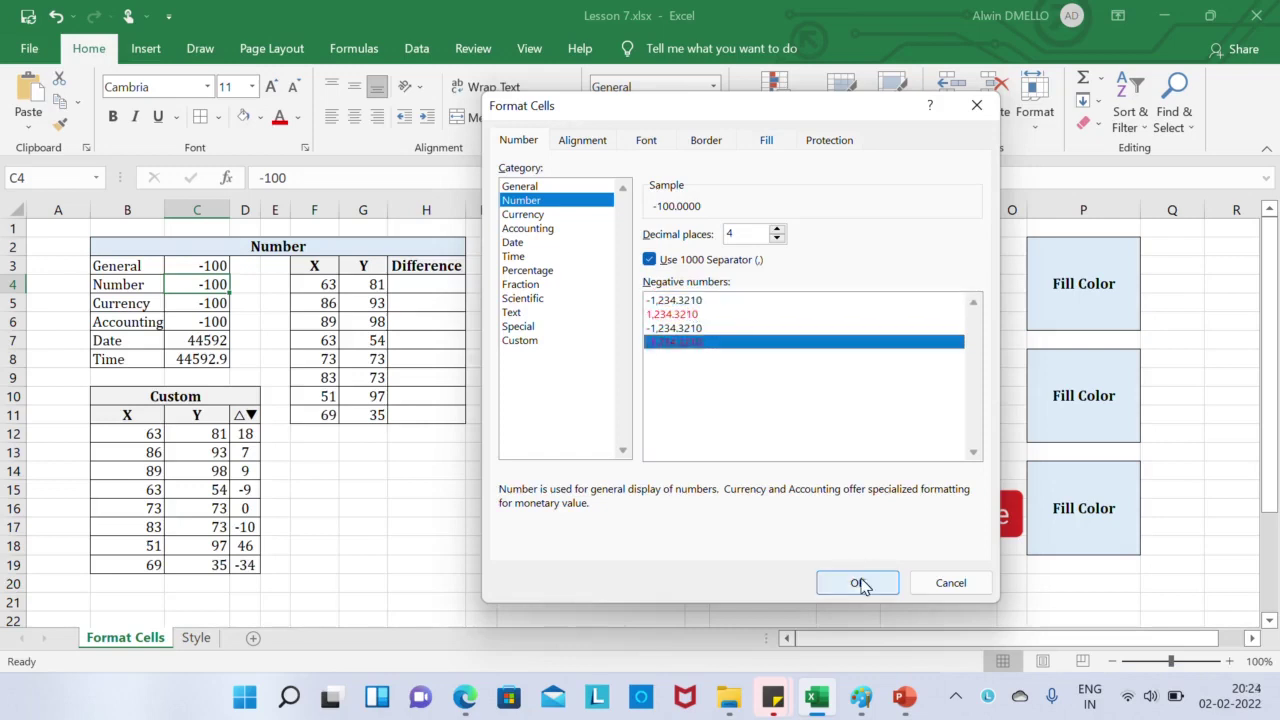
click(858, 584)
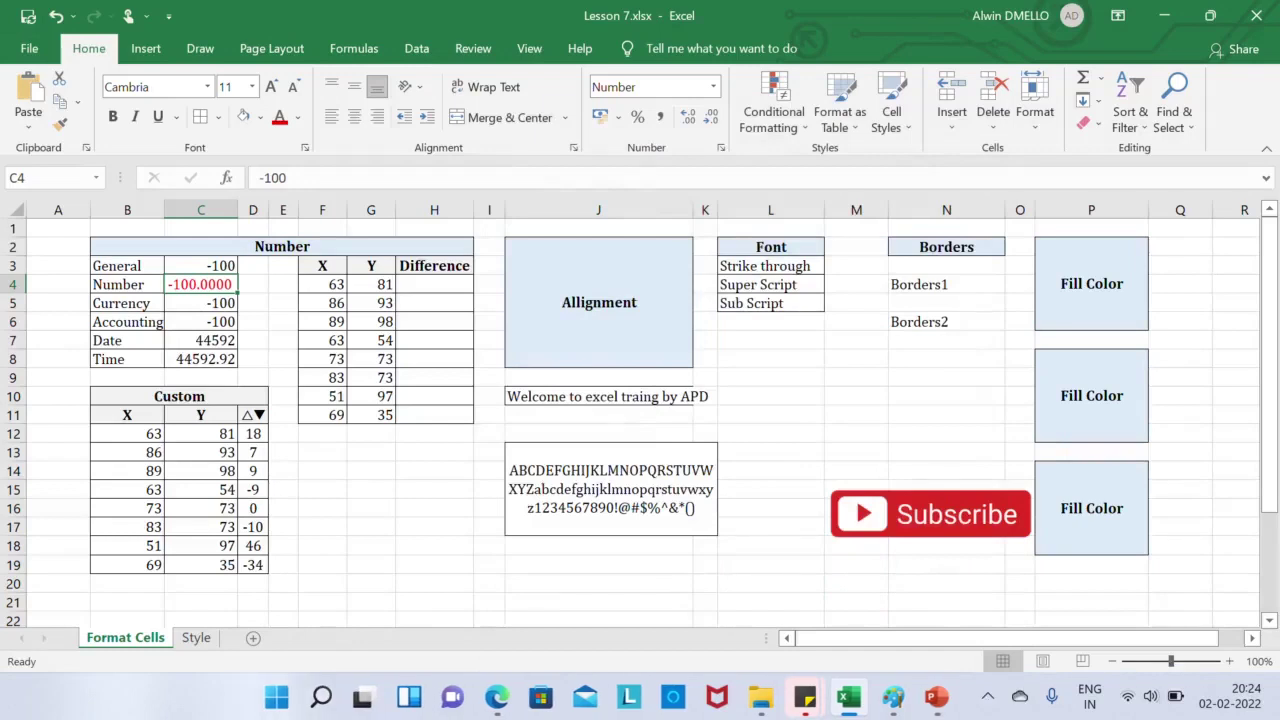
- Format cell C5 as Currency with the ₹ symbol and the black ₹ -1,234.10 negative style
click(200, 303)
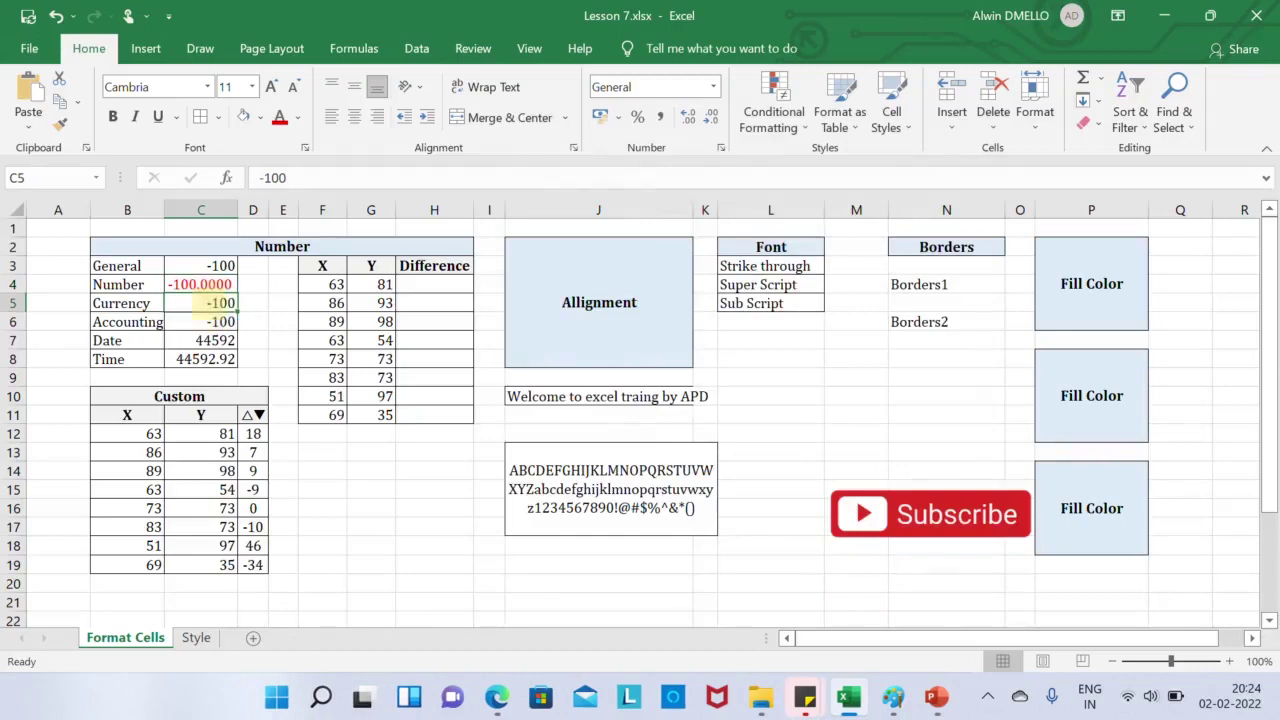
click(720, 148)
click(532, 215)
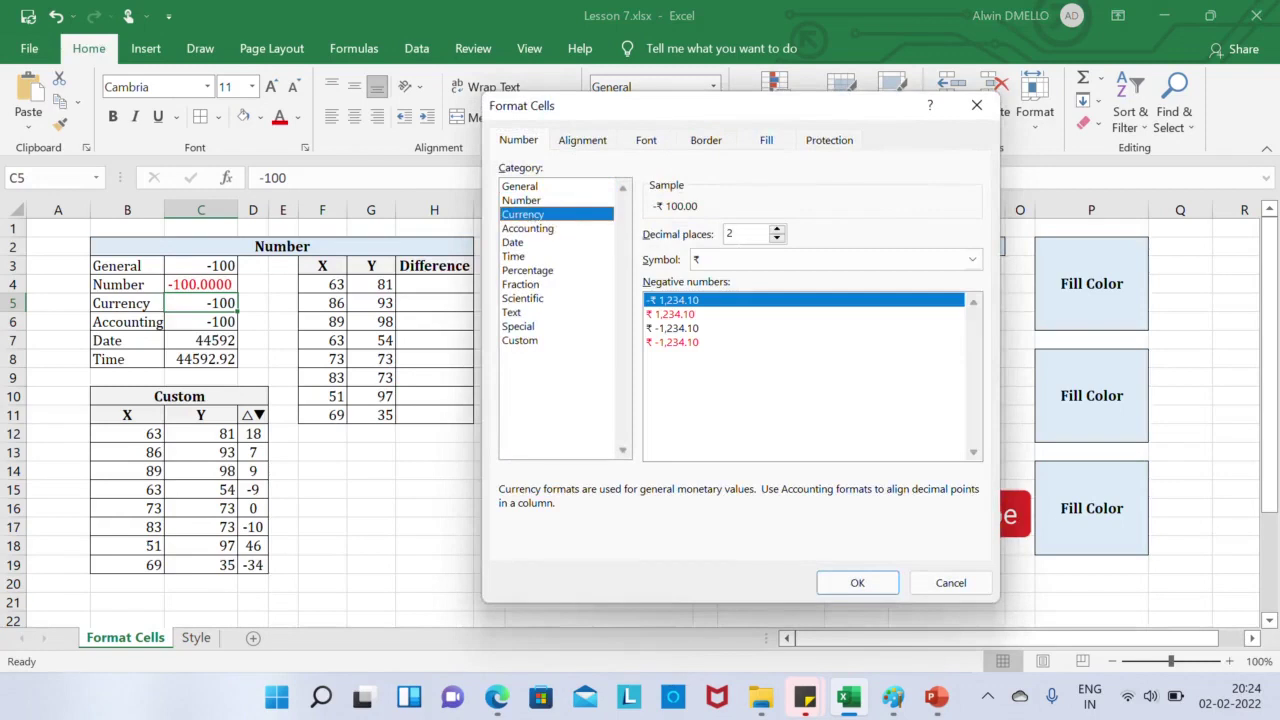
click(971, 259)
drag(975, 297, 972, 264)
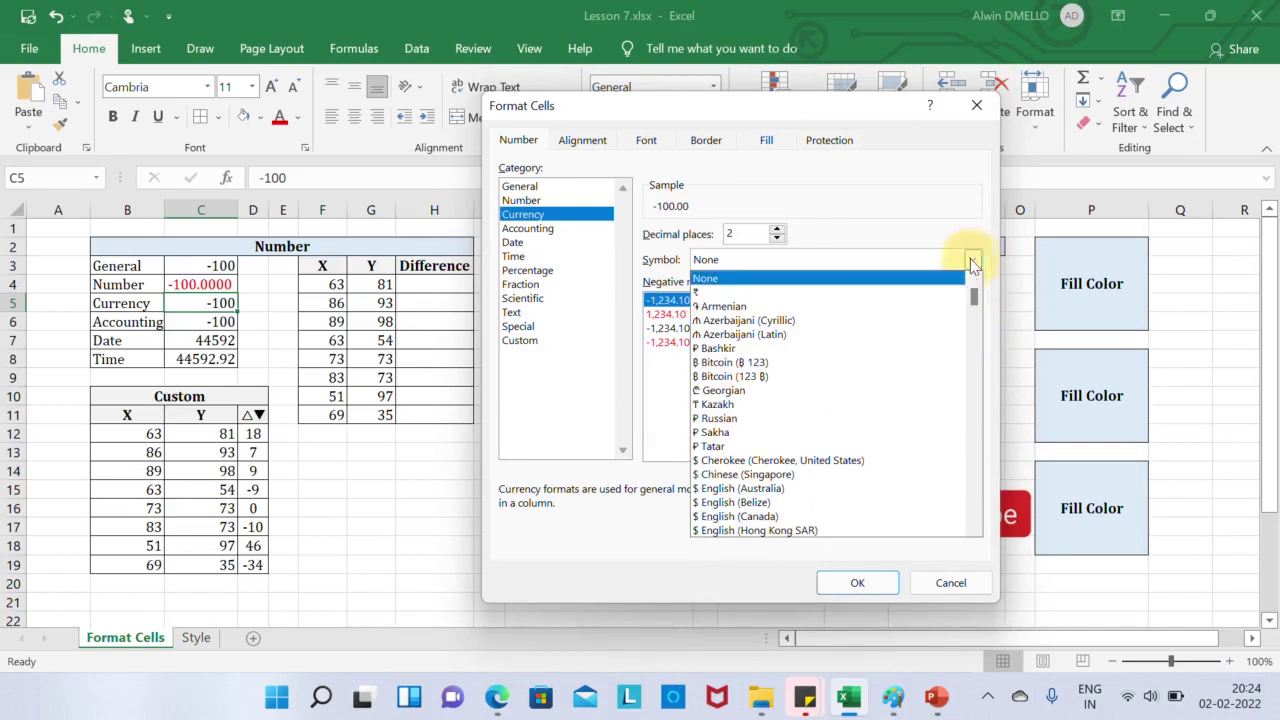
click(879, 294)
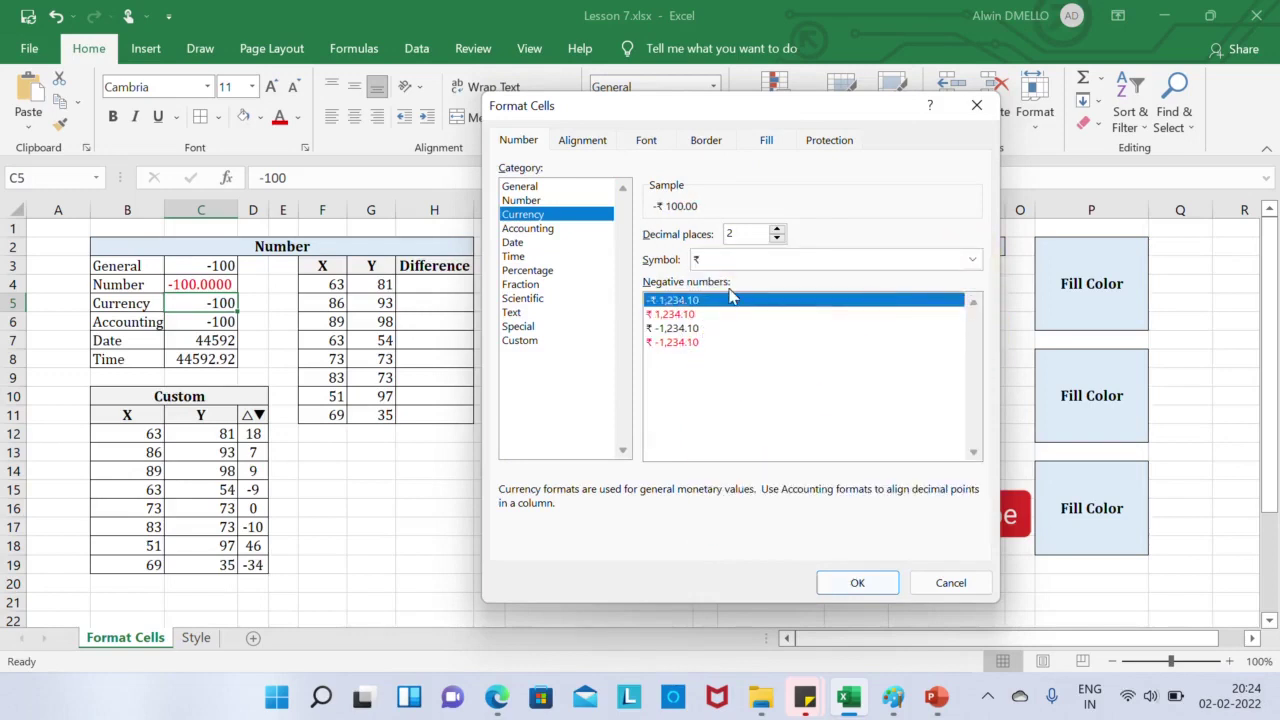
click(690, 327)
click(857, 583)
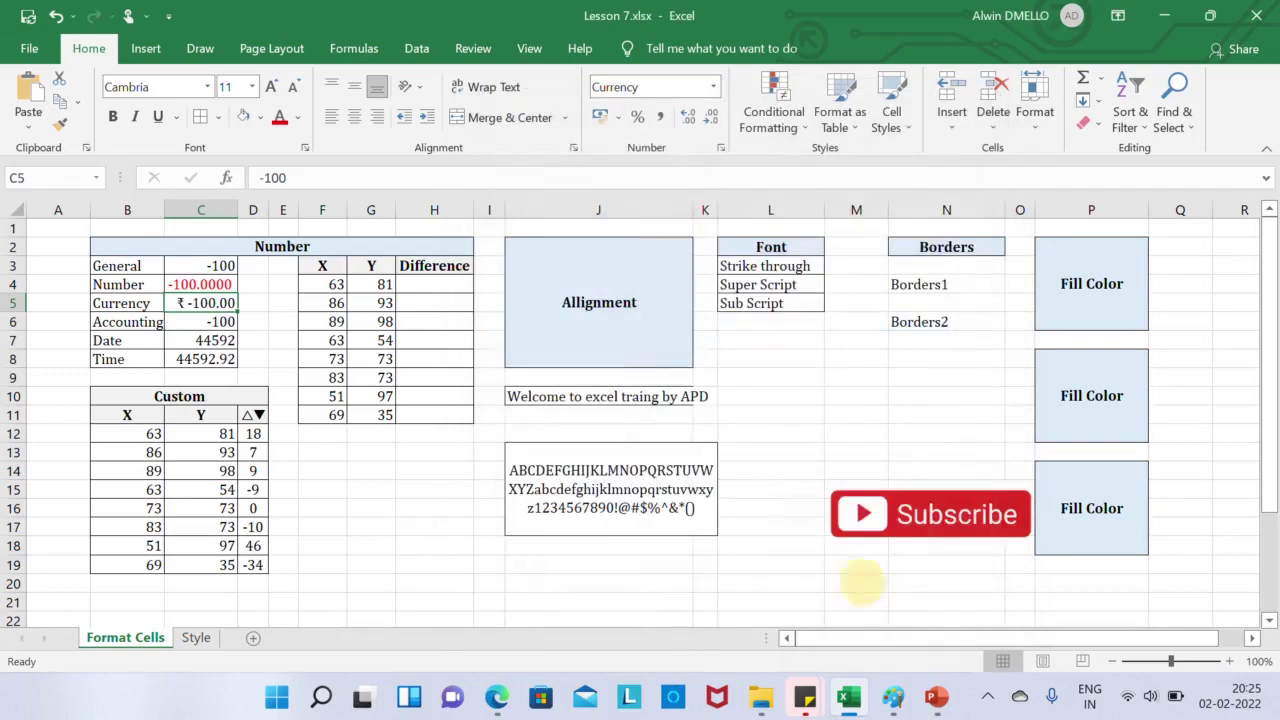
- Format cell C6 as Accounting with the ₹ symbol and 0 decimal places
key(Down)
click(720, 147)
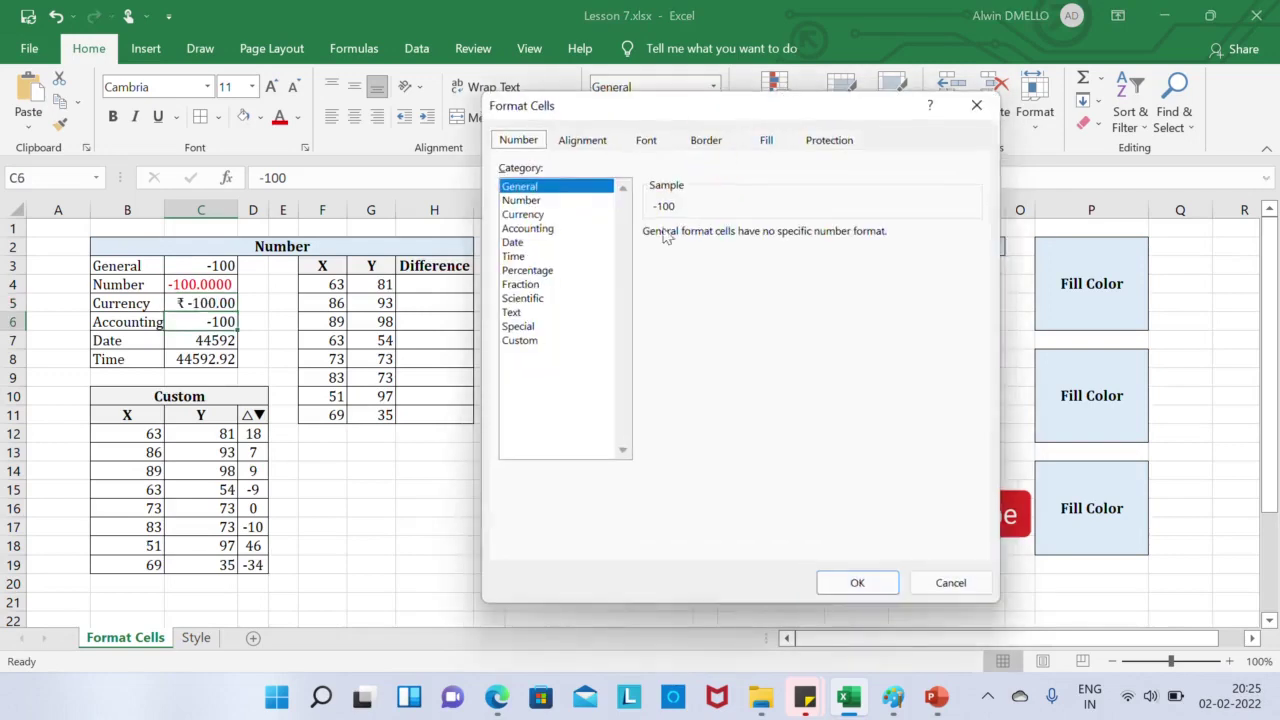
click(543, 229)
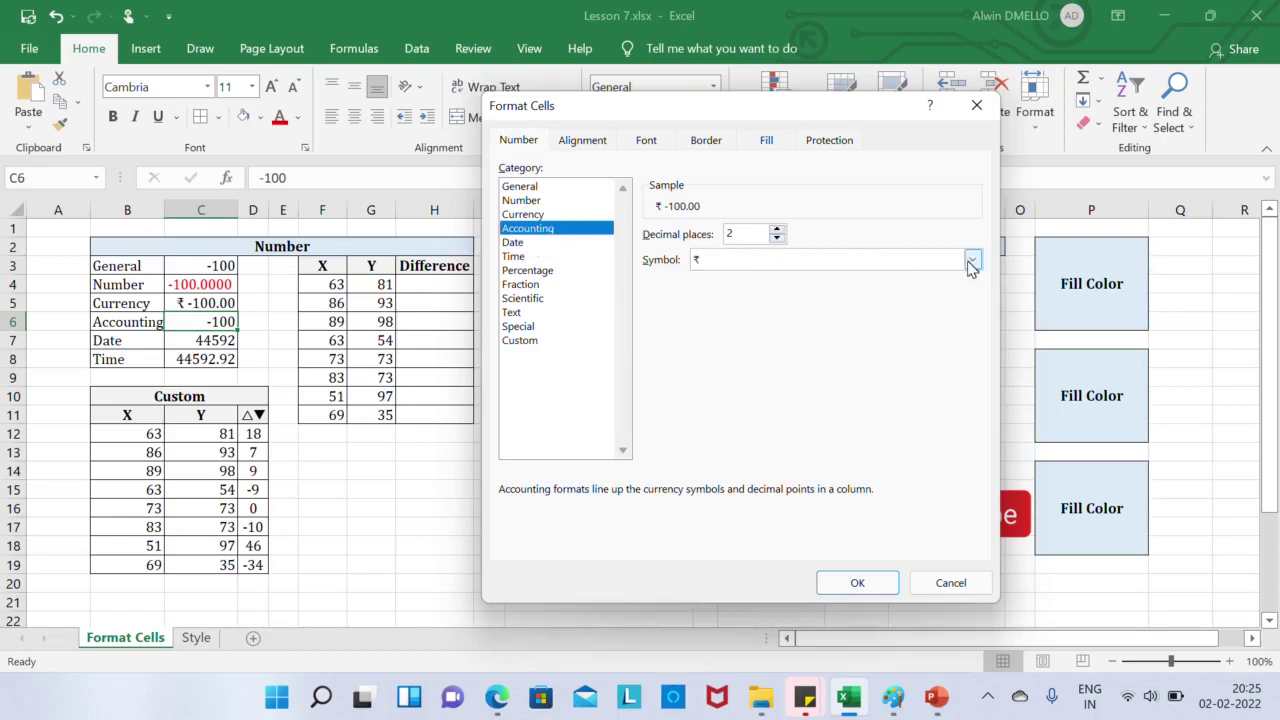
click(778, 239)
click(778, 239)
click(778, 239)
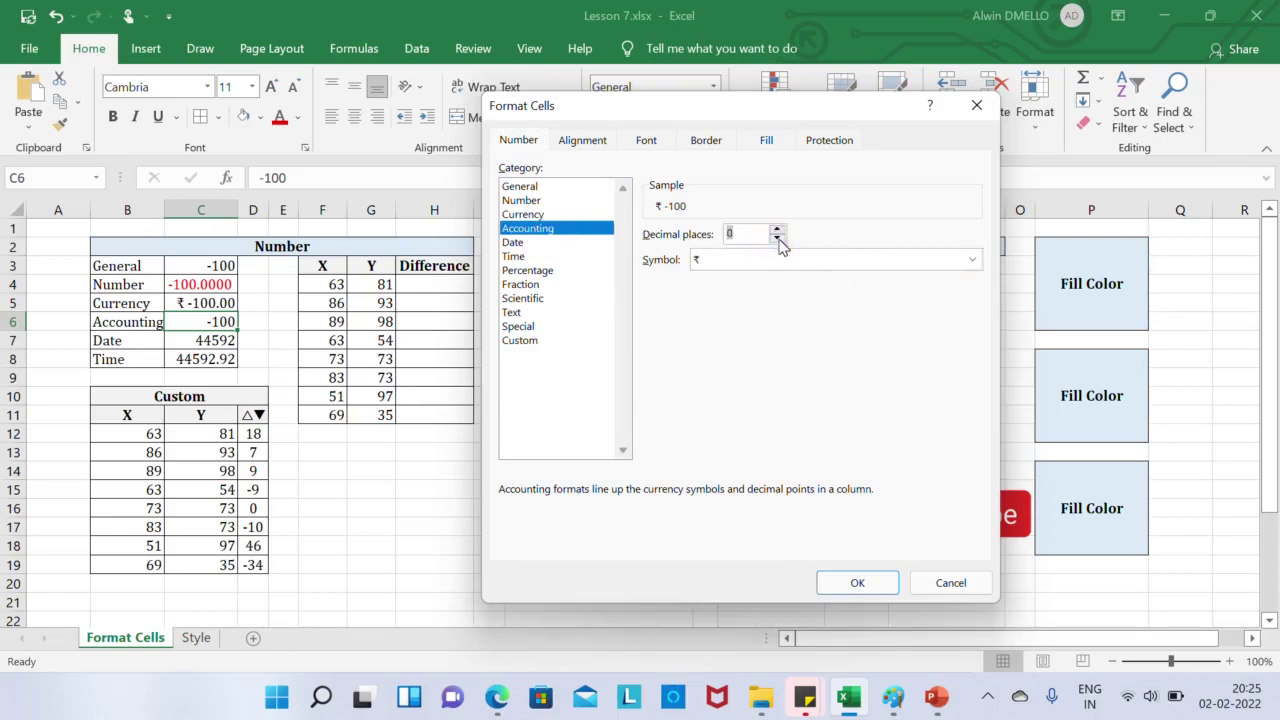
click(873, 585)
- Format cell C7 as a Date using the *14 March 2012 type
click(205, 340)
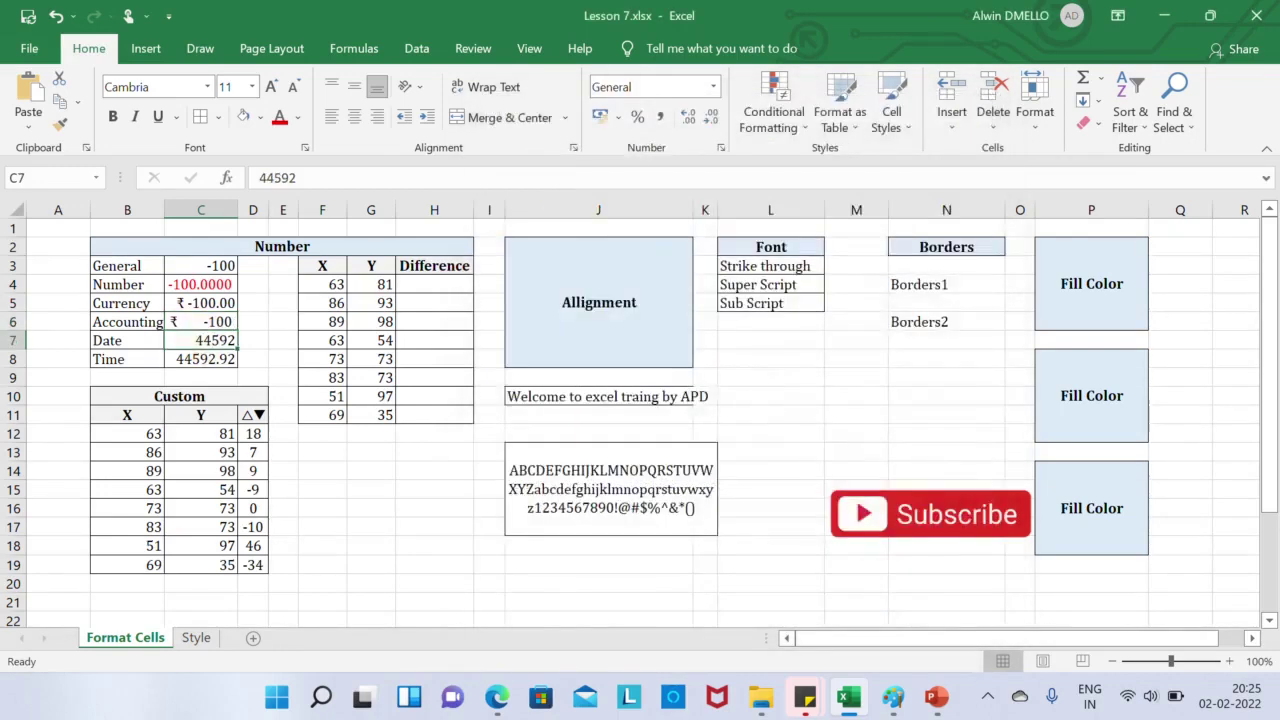
key(ctrl+1)
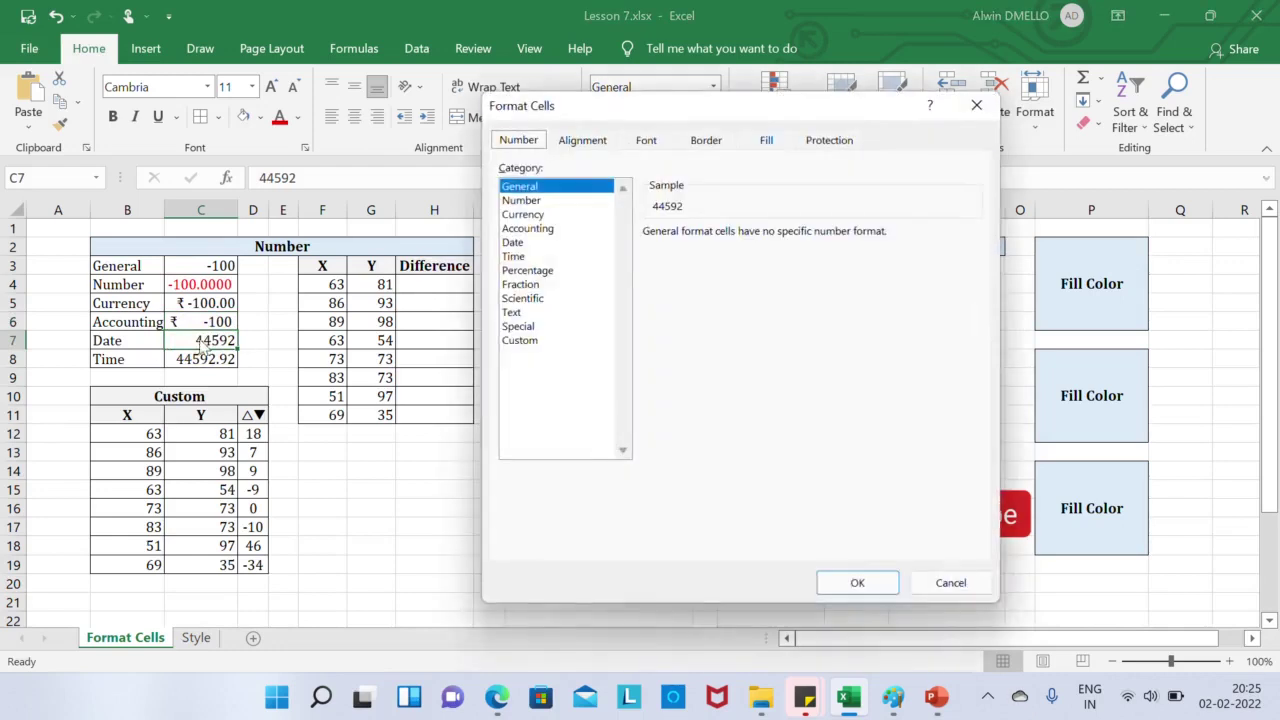
click(514, 243)
click(665, 305)
key(Tab)
key(Tab)
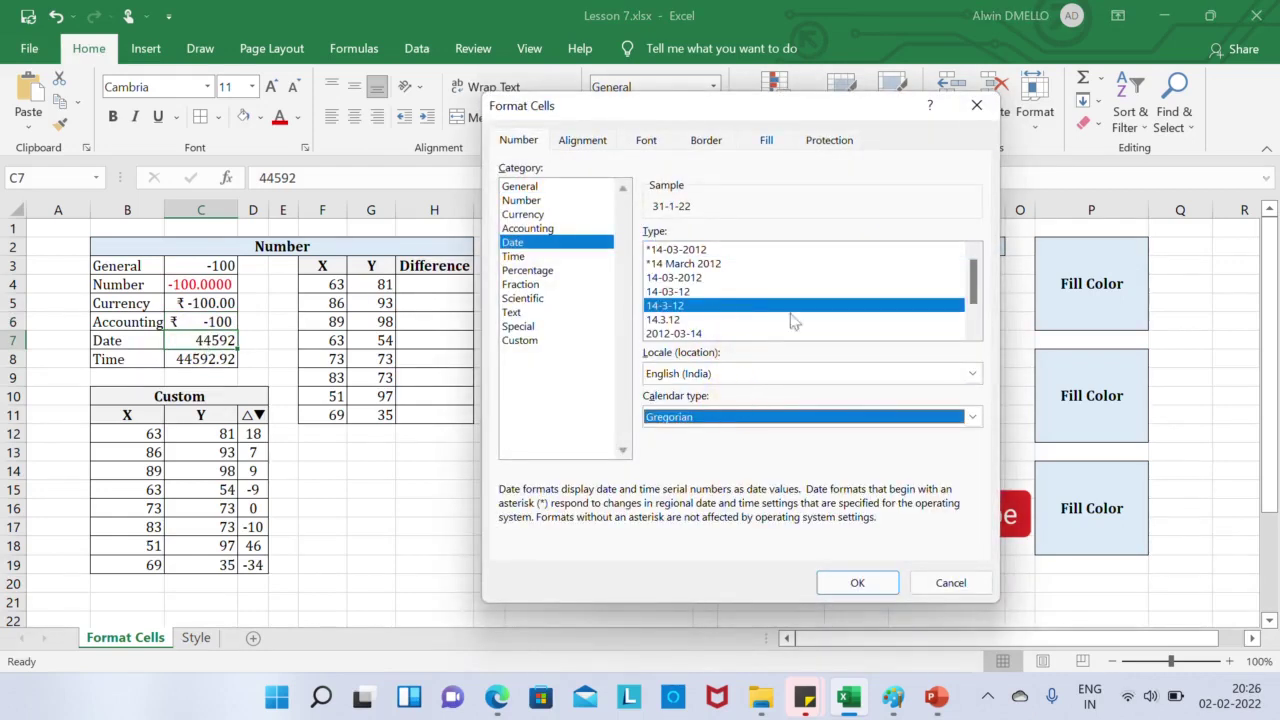
click(699, 268)
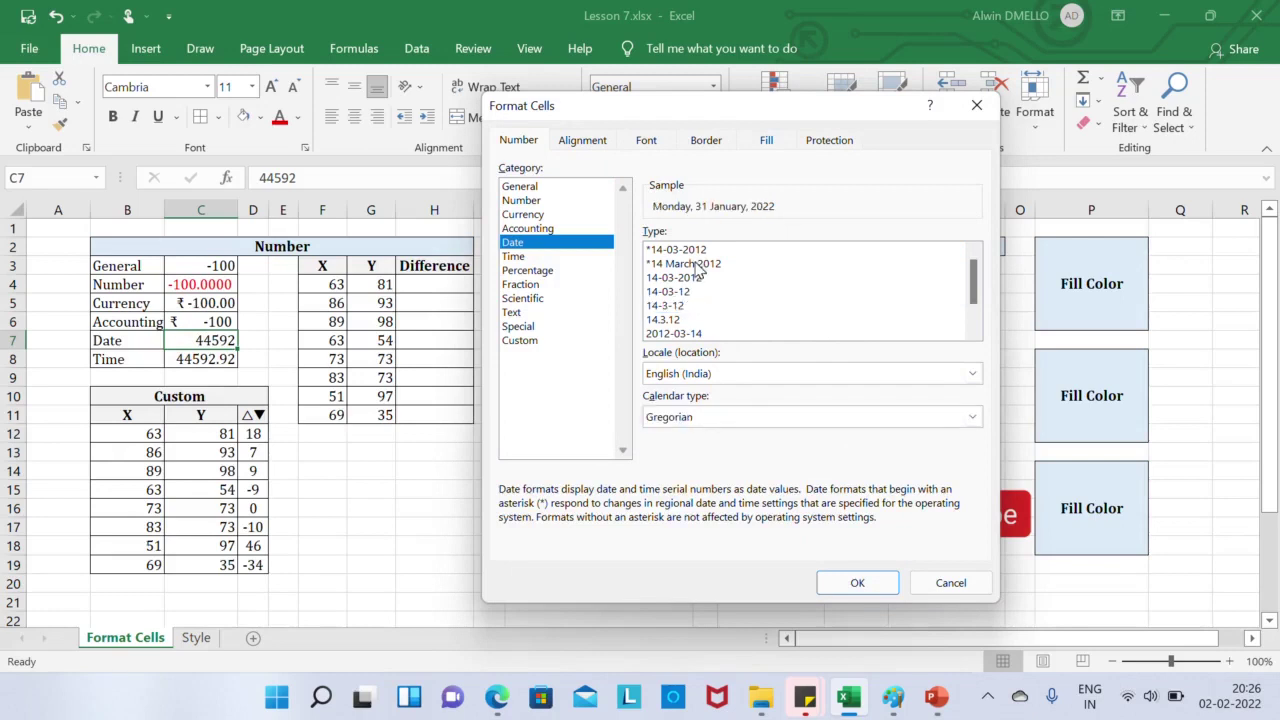
click(699, 264)
click(858, 582)
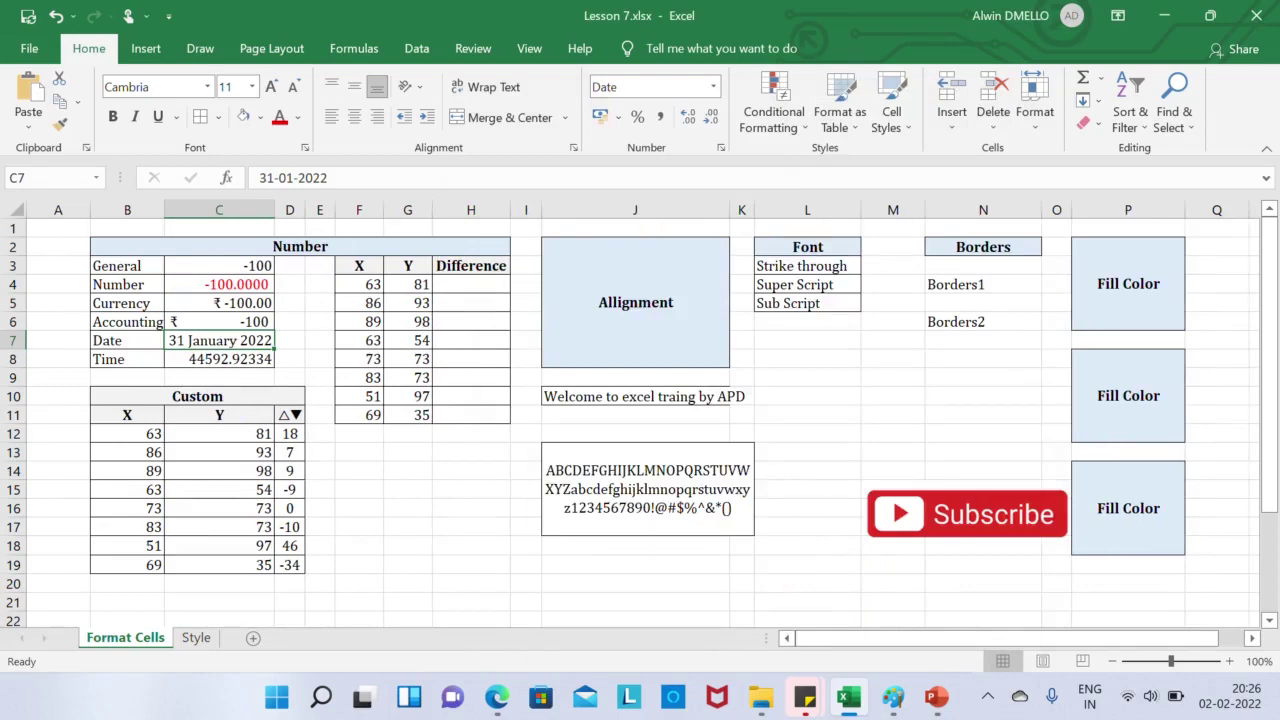
- Format cell C8 as a Time using the 1.30.55 PM type
click(219, 359)
click(221, 358)
key(ctrl+1)
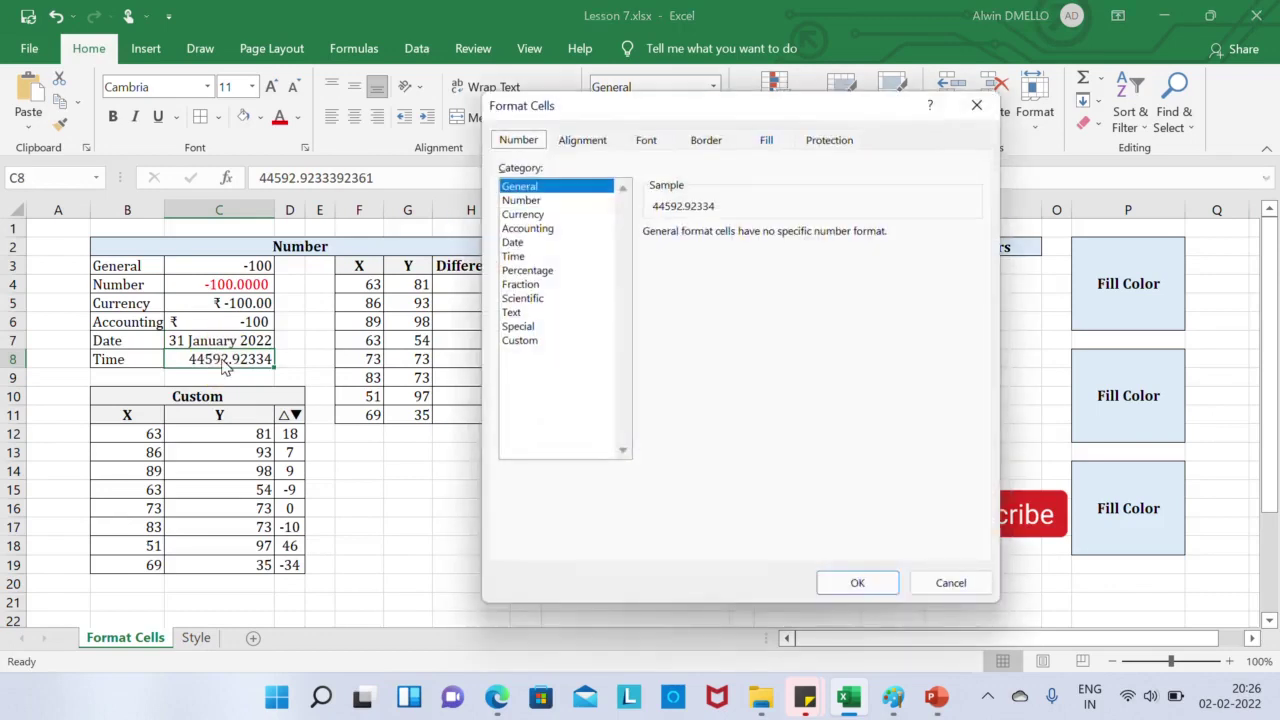
click(522, 256)
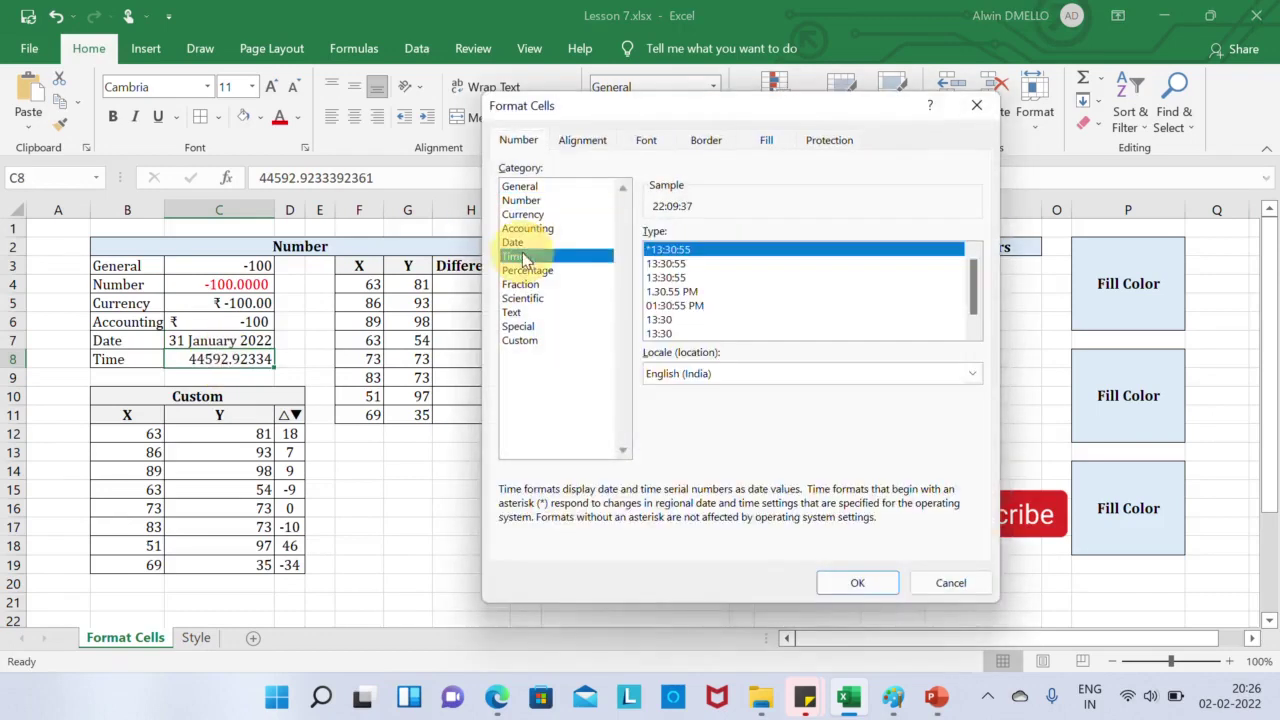
click(672, 293)
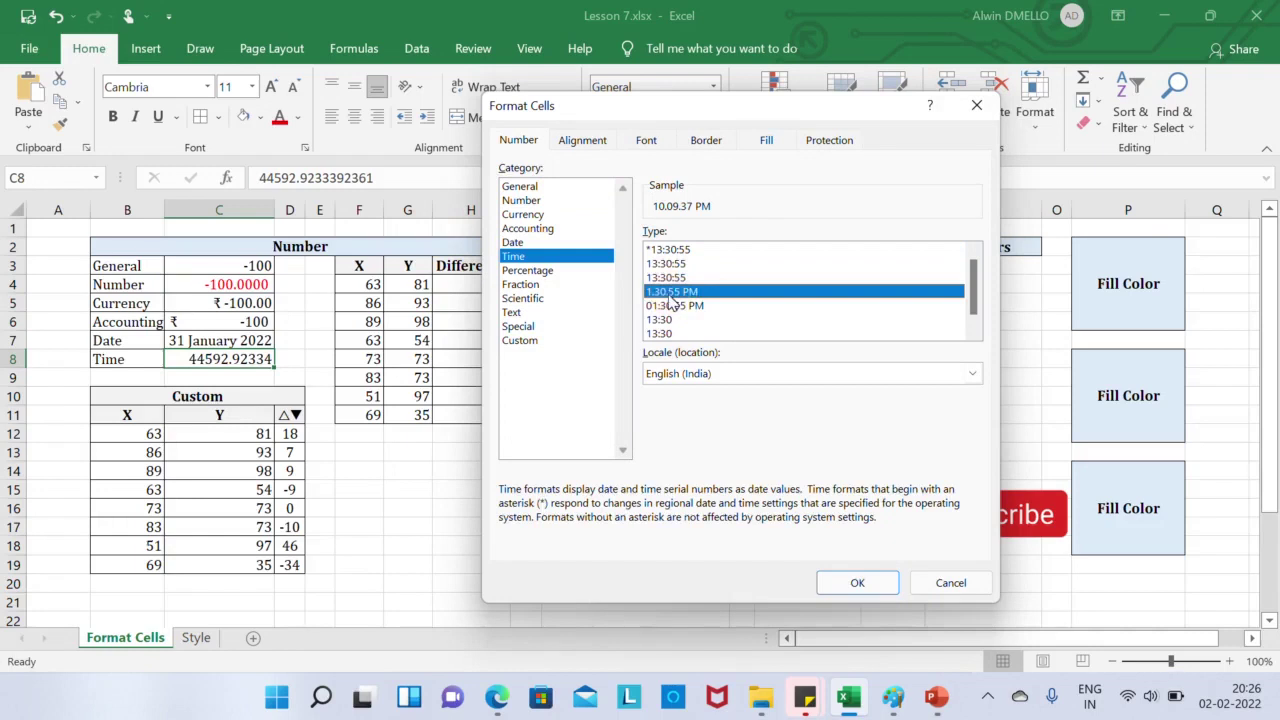
click(853, 582)
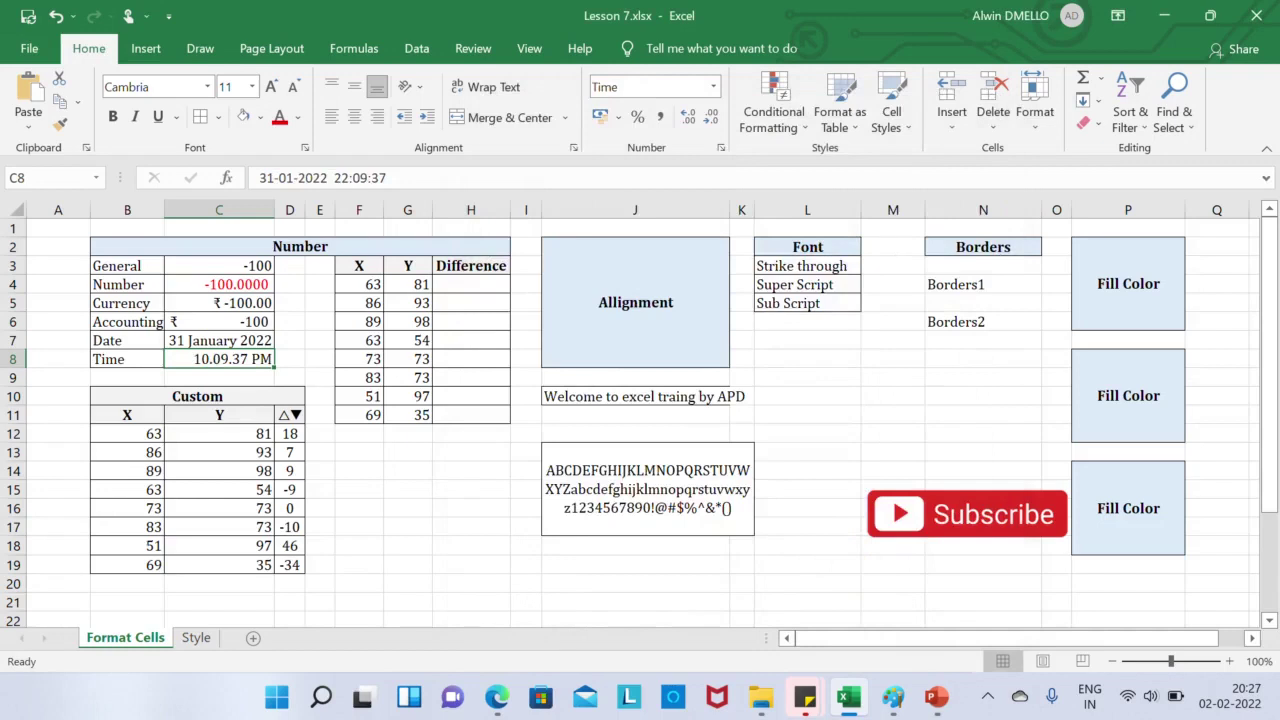
- Examine the Custom table's X and Y columns and the difference formulas in D12:D19
click(197, 396)
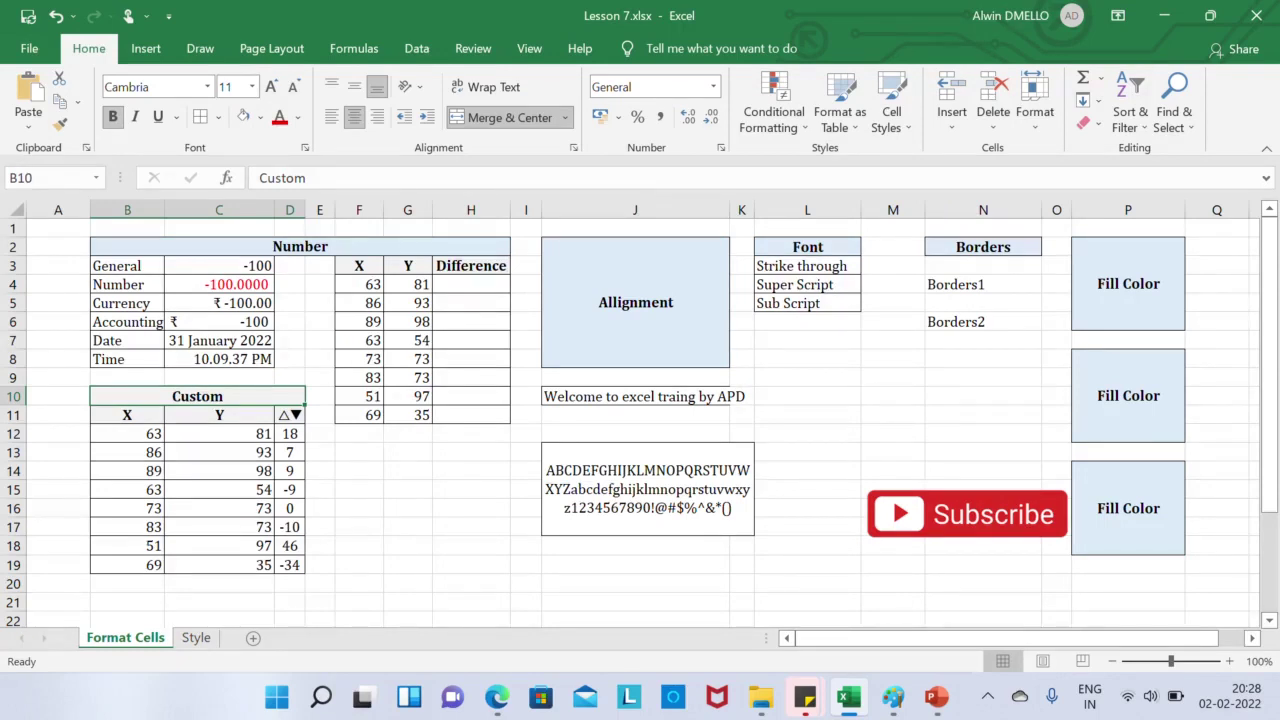
drag(127, 414, 127, 564)
drag(219, 414, 206, 563)
click(319, 433)
drag(289, 433, 292, 564)
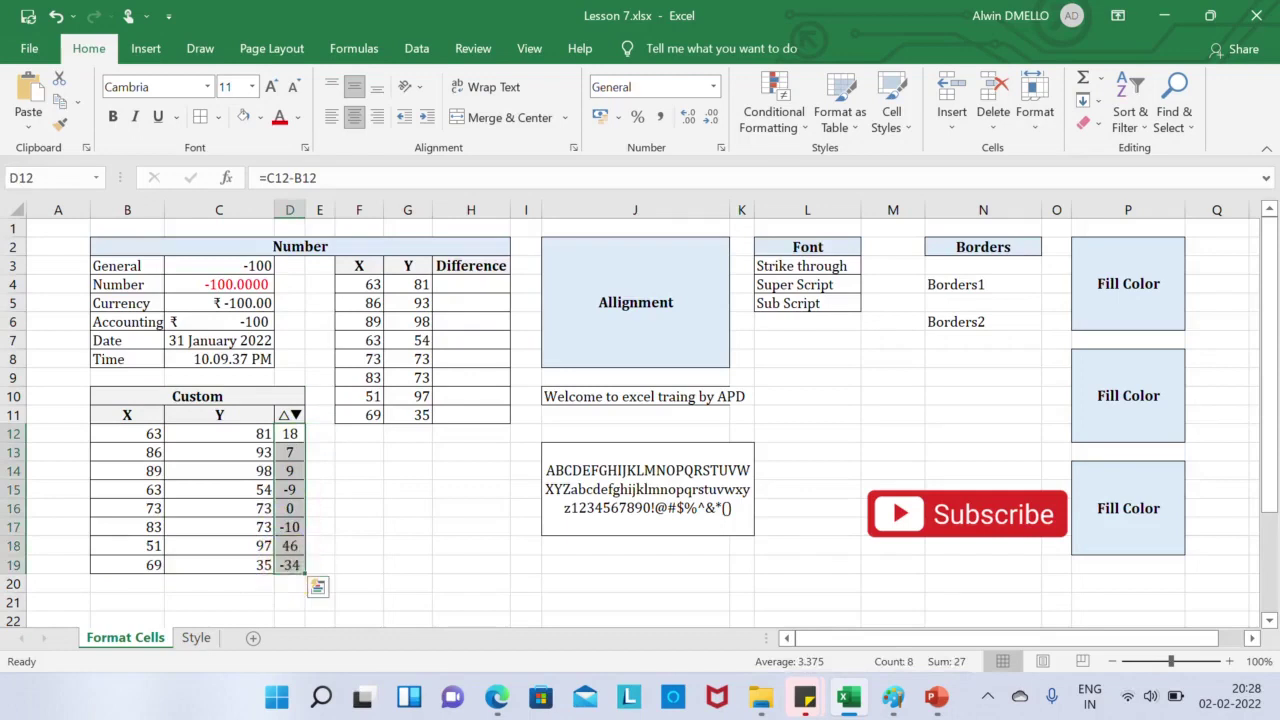
- Replace the symbols in header cell D11 with the solid up-pointing ▲ and down-pointing ▼ triangles from the Geometric Shapes subset
click(290, 414)
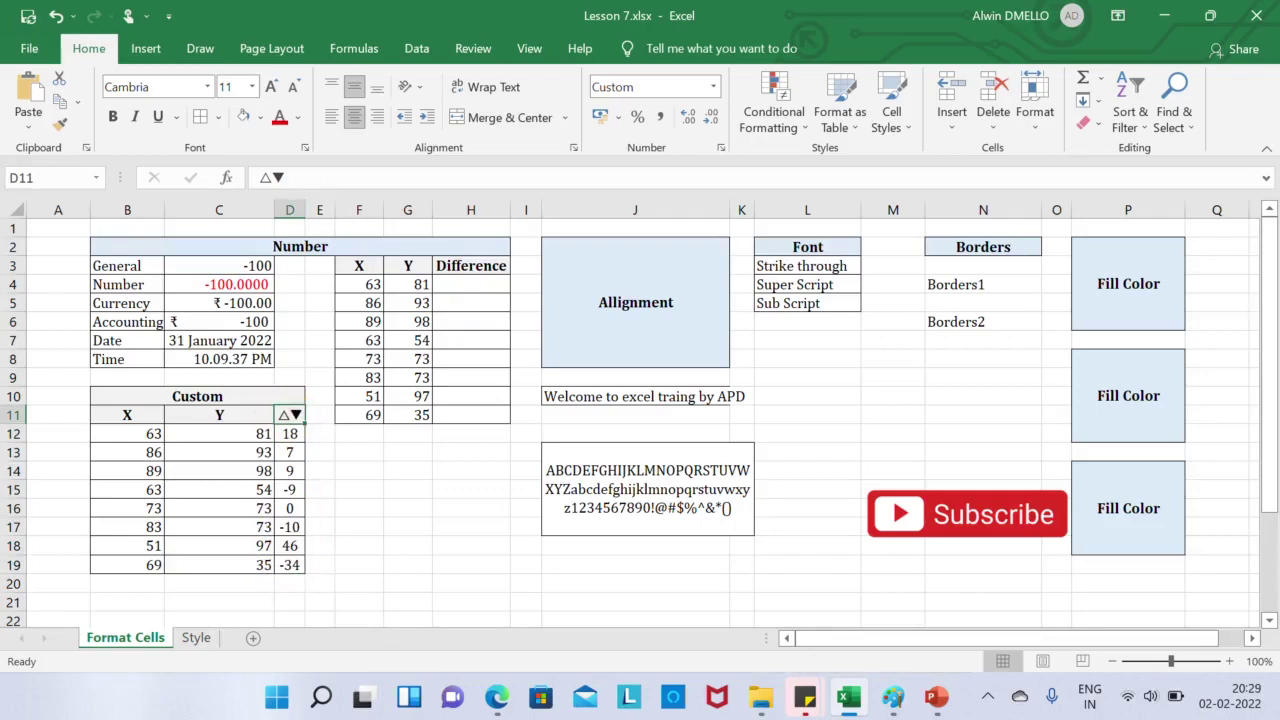
key(Delete)
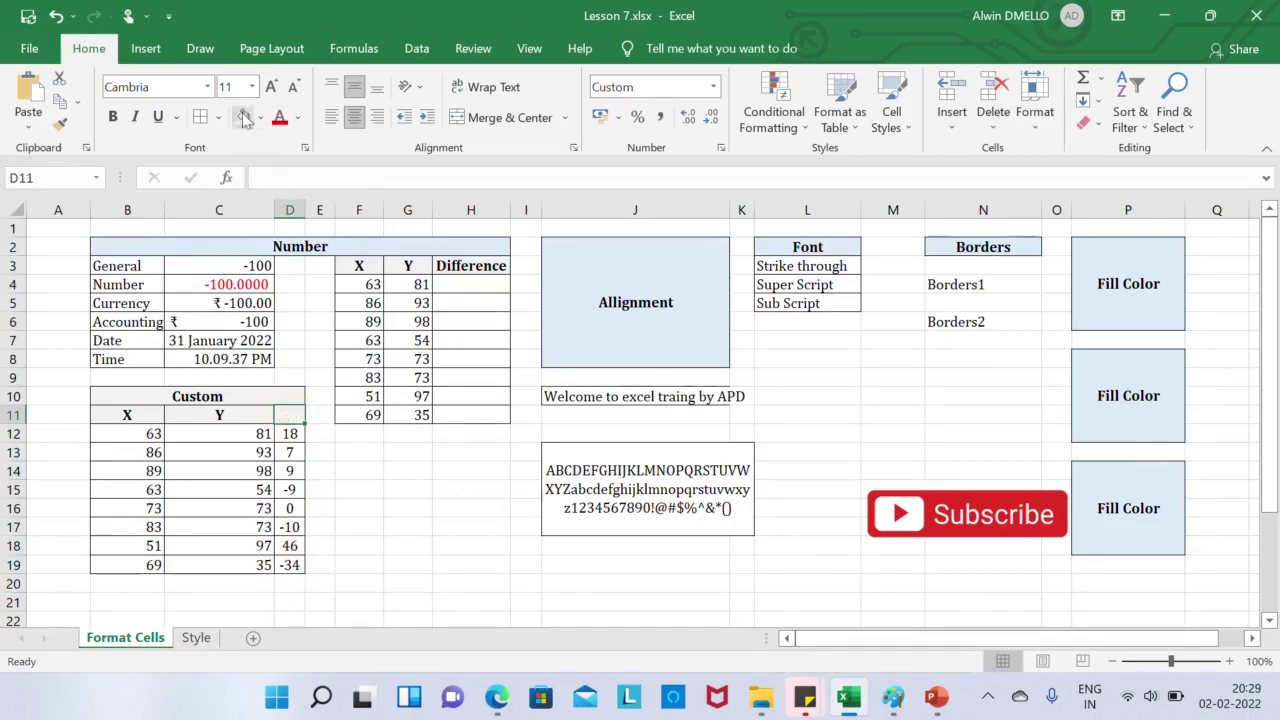
click(146, 48)
click(1175, 93)
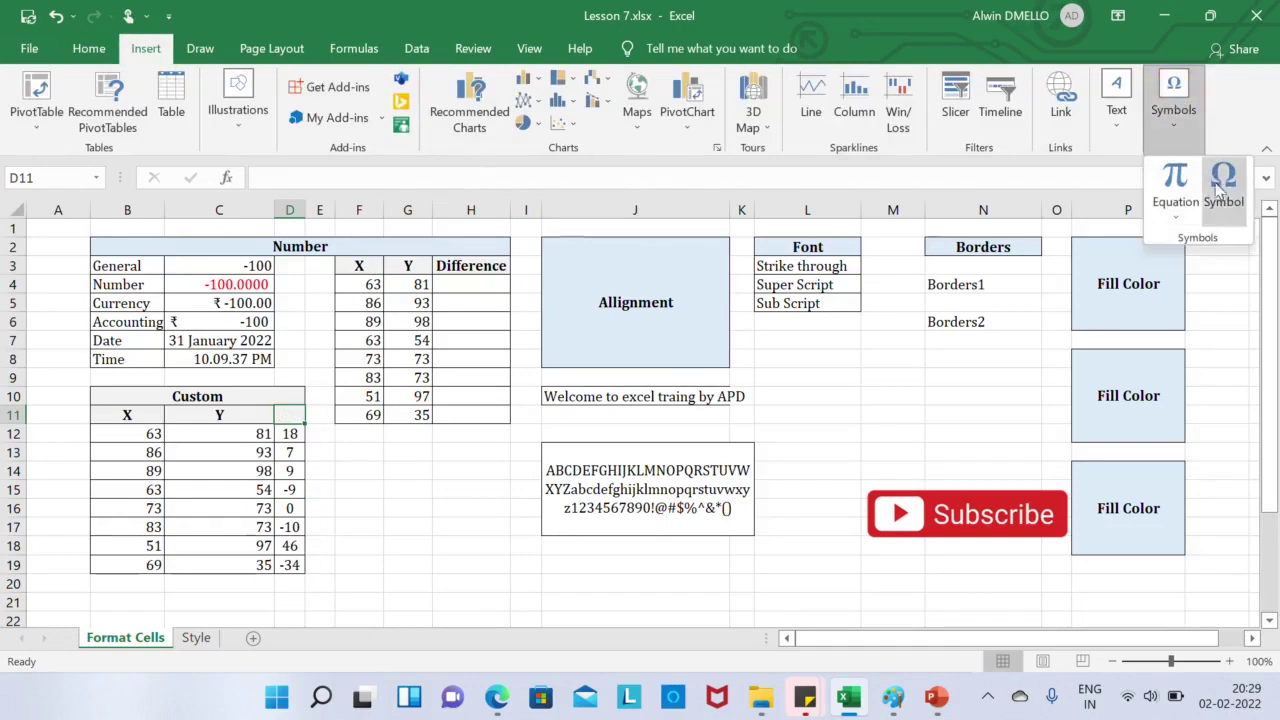
click(1218, 180)
click(954, 264)
click(810, 268)
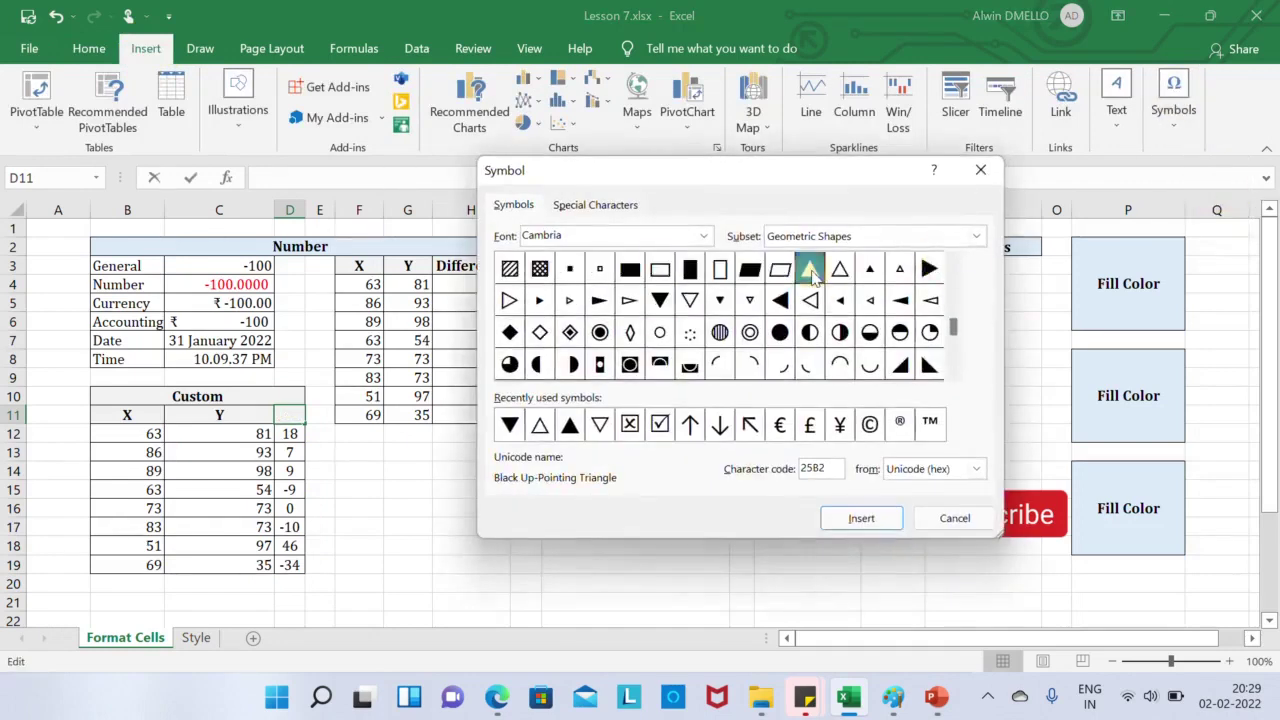
click(886, 519)
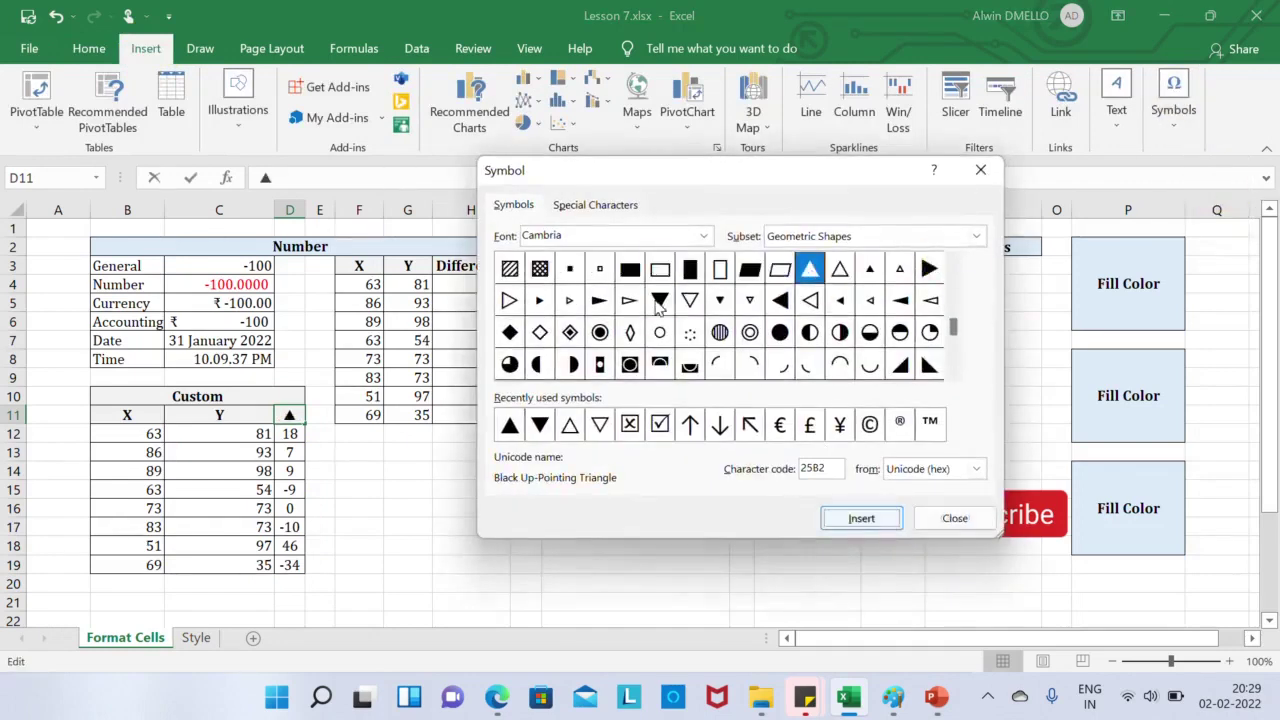
click(660, 300)
click(862, 518)
click(956, 520)
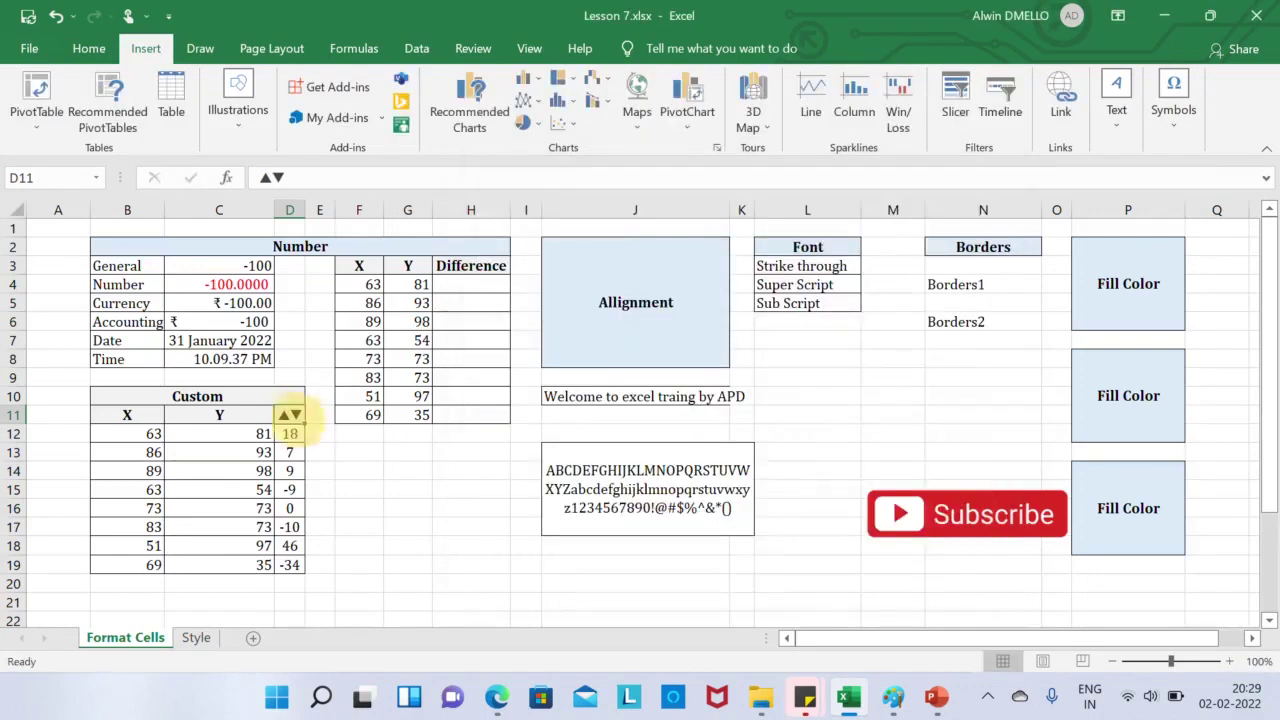
- Start a Custom number format for D12:D19 with ▲ for positive values, using the code ▲;;;
click(290, 210)
drag(290, 433, 300, 565)
click(88, 48)
click(720, 150)
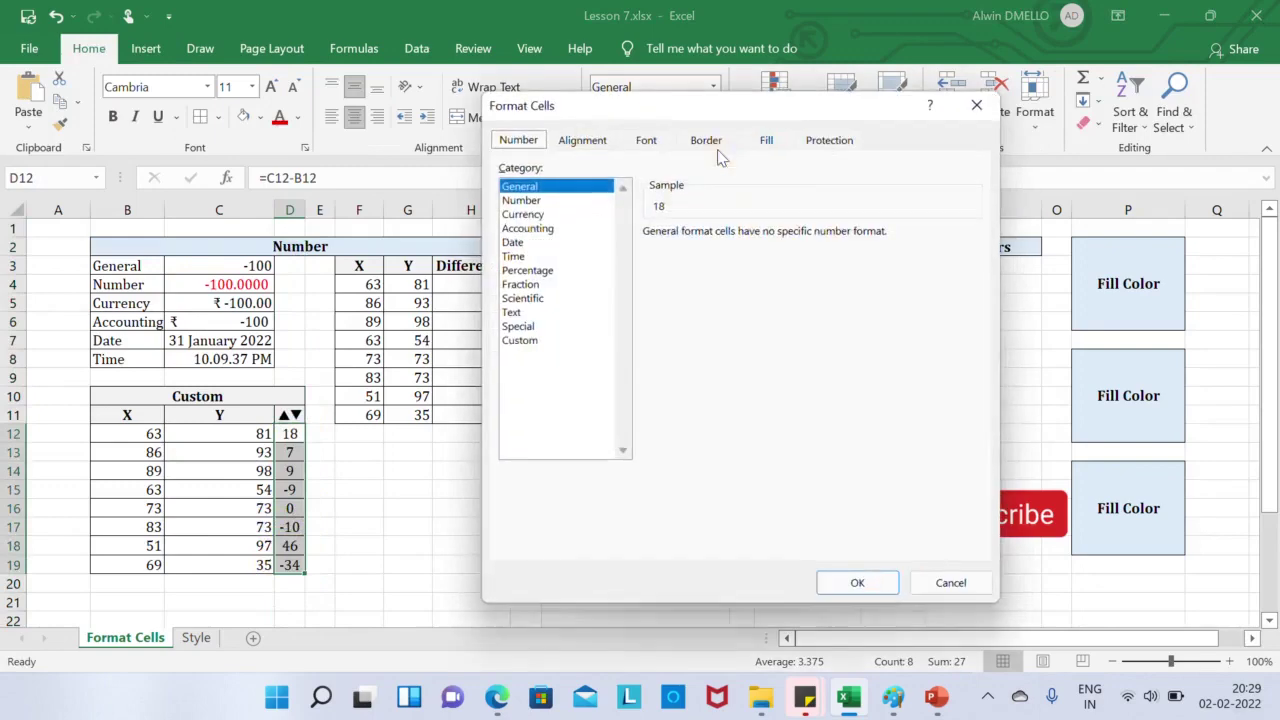
click(533, 350)
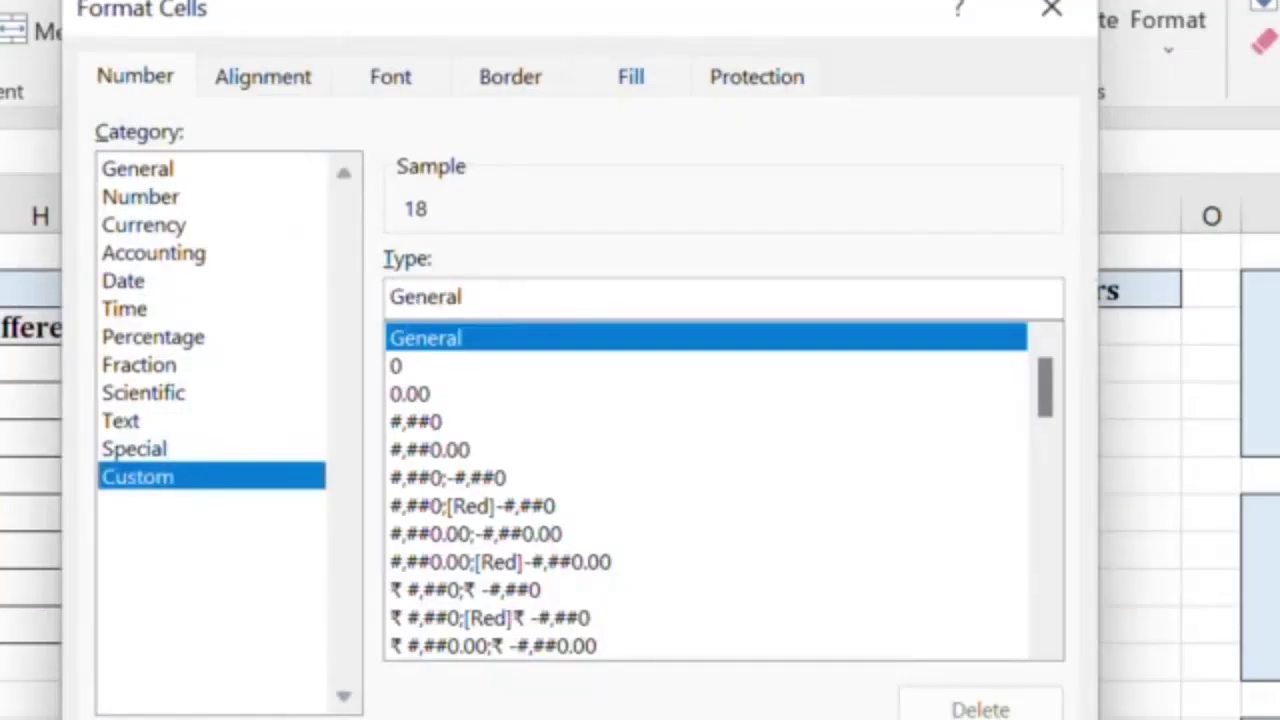
double_click(388, 296)
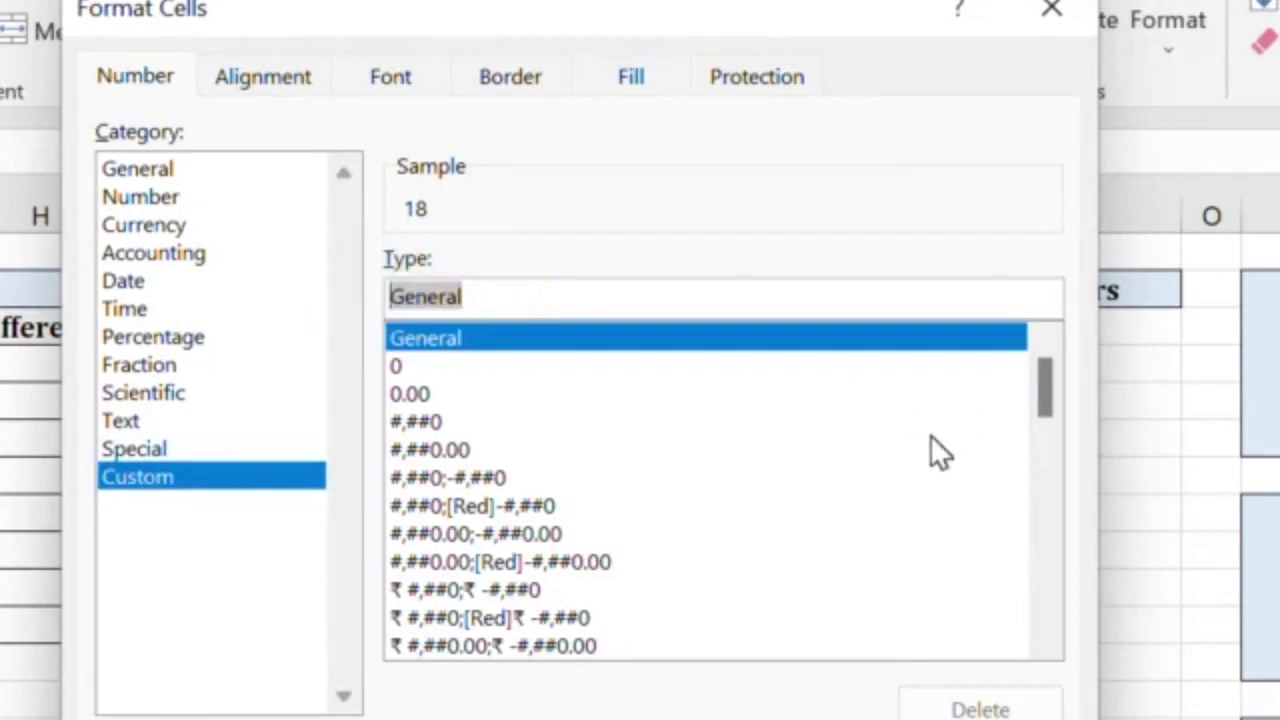
key(BackSpace)
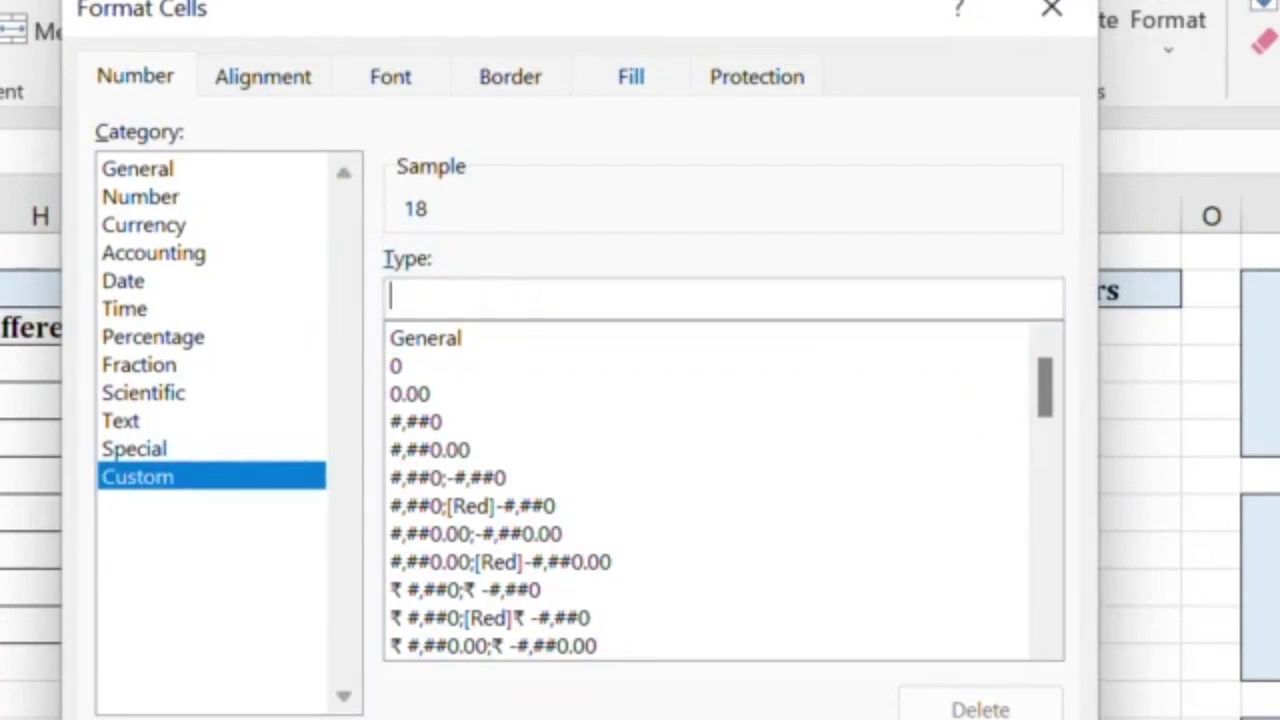
text(;)
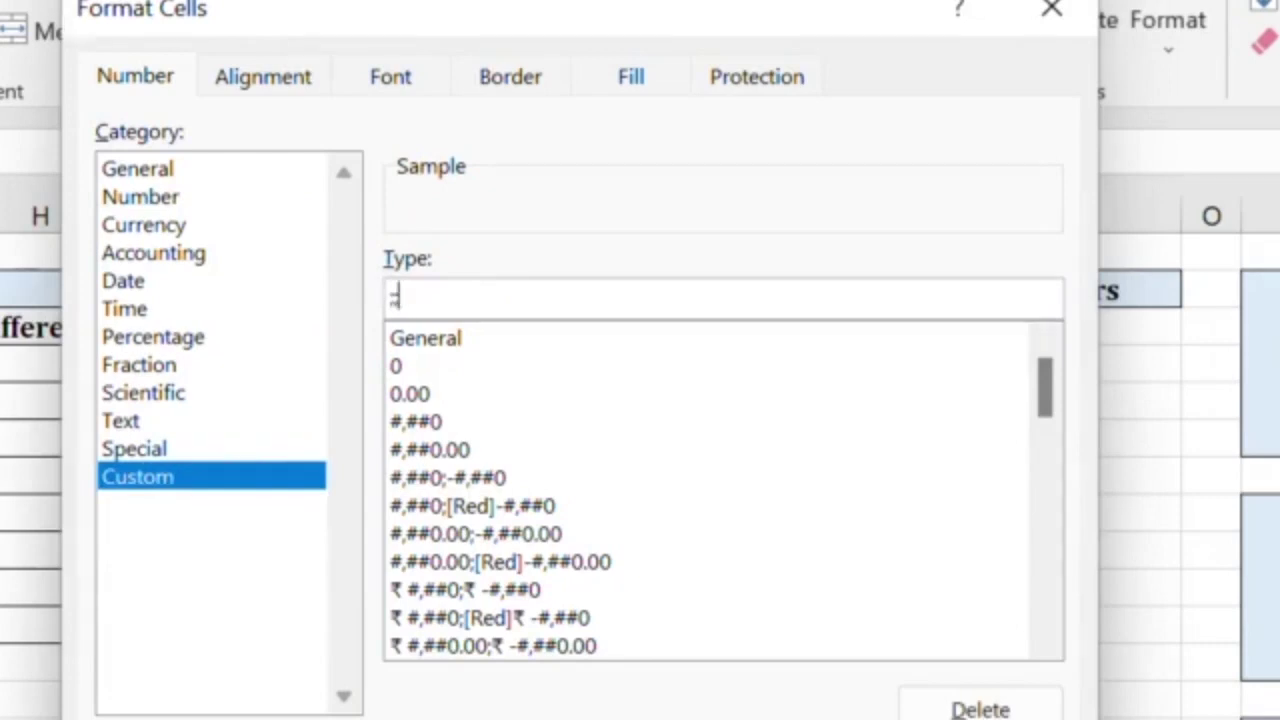
text(;)
key(Home)
text(▲)
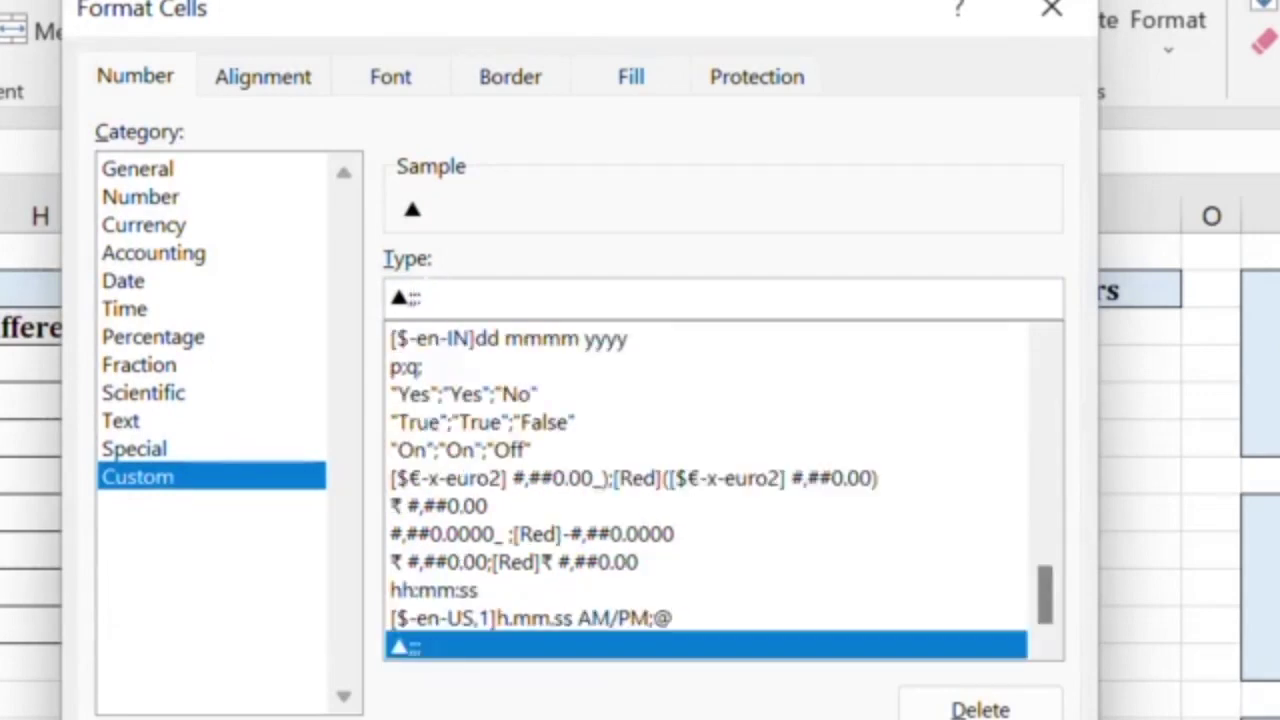
- Complete the custom format code as ▲;▼;0; and apply it to D12:D19
text(;▼)
key(Right)
text(0)
key(Return)
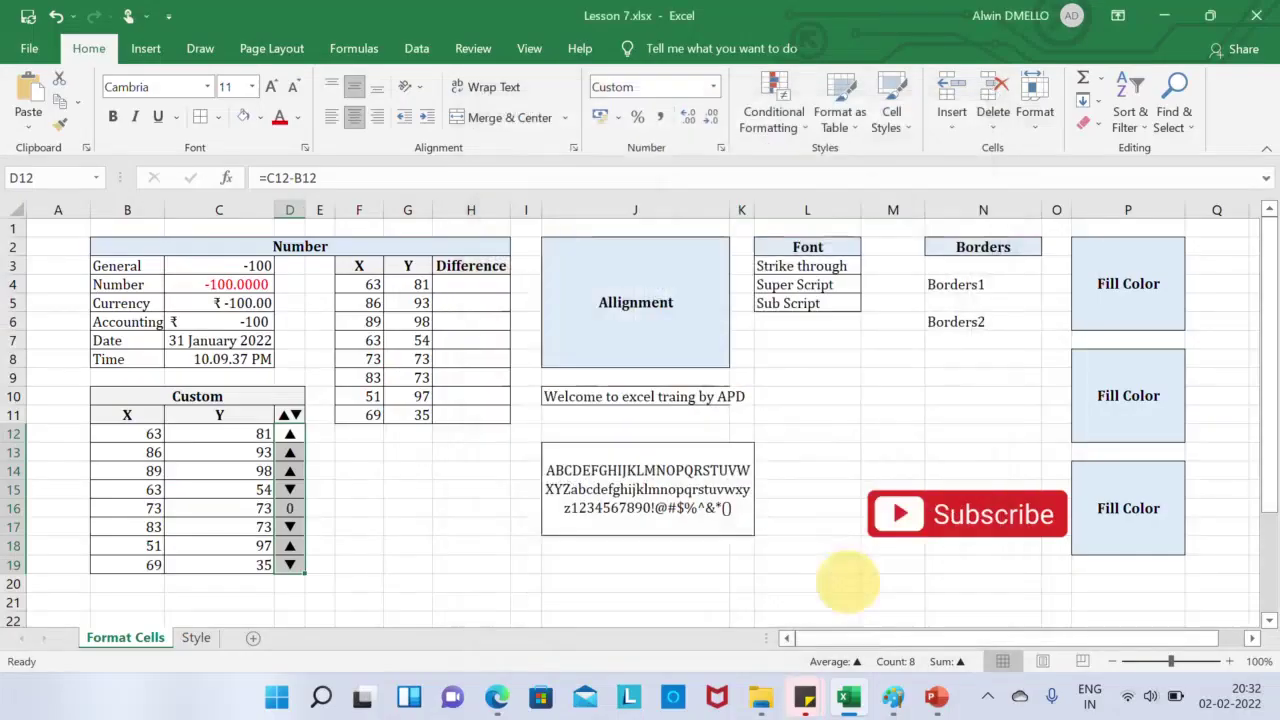
click(358, 545)
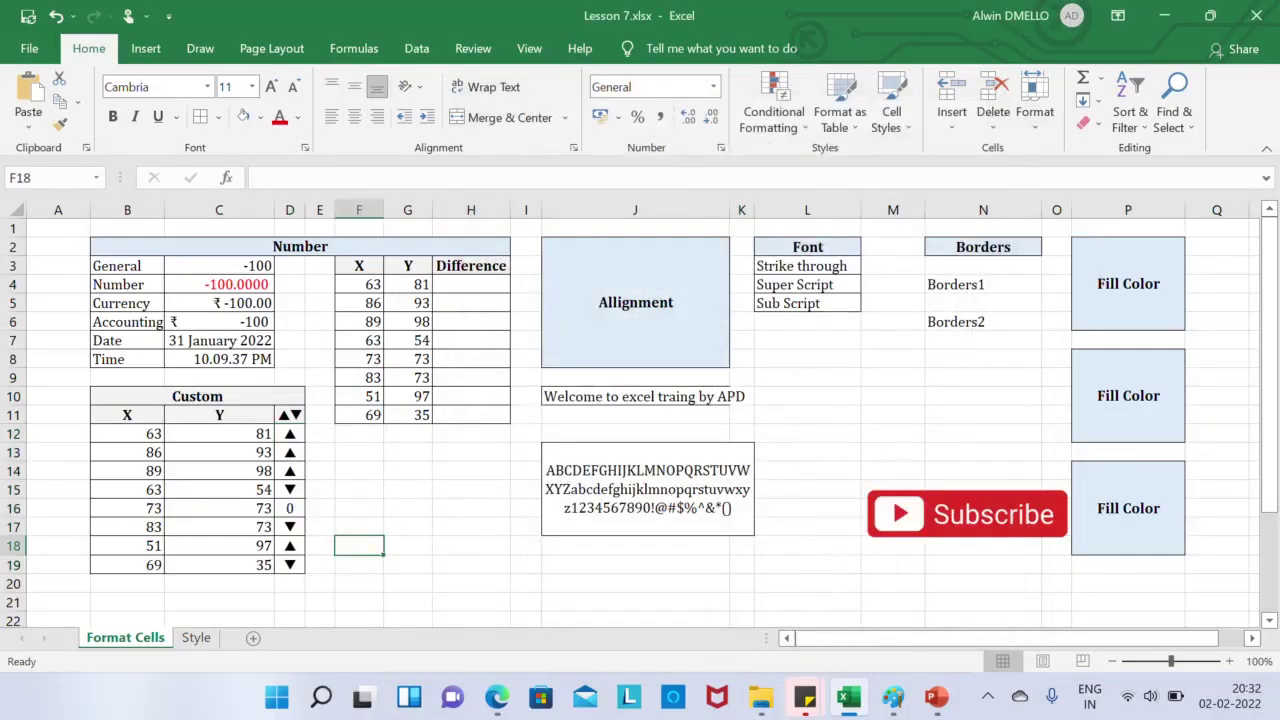
- Add [green] before ▲ and [red] before ▼ in the custom format of D12:D19 and apply it
click(296, 436)
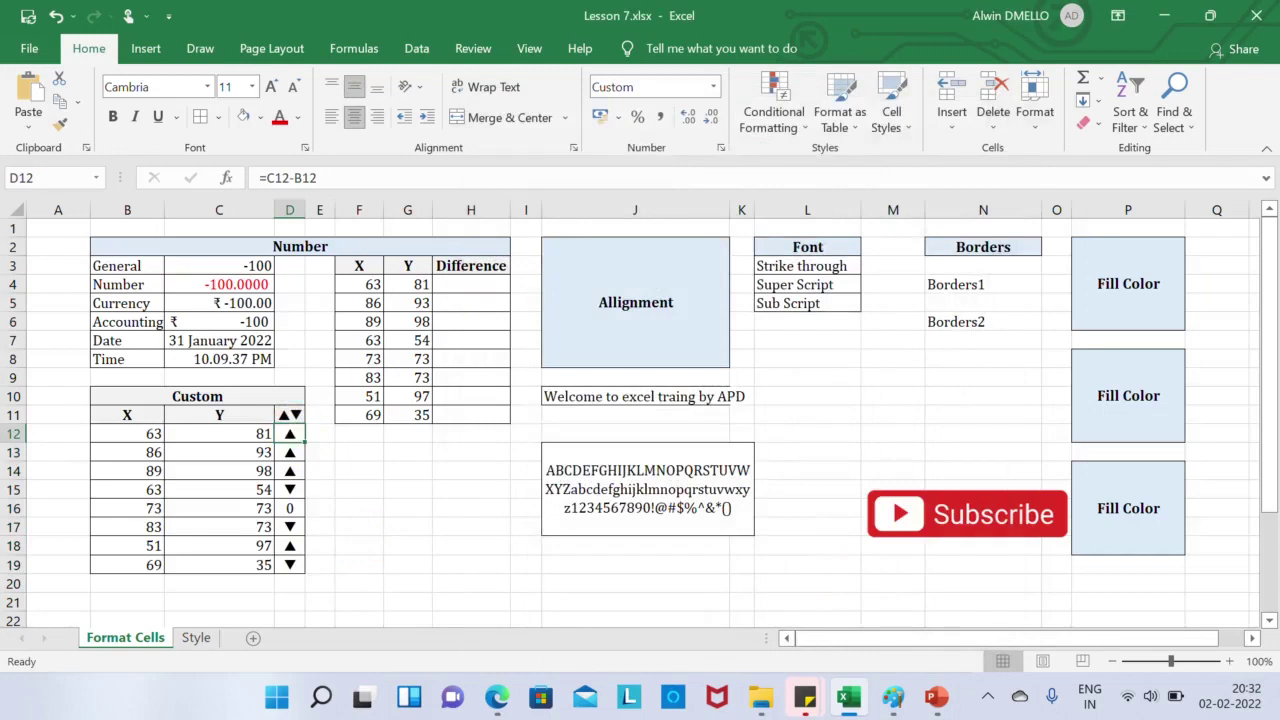
click(290, 489)
click(290, 508)
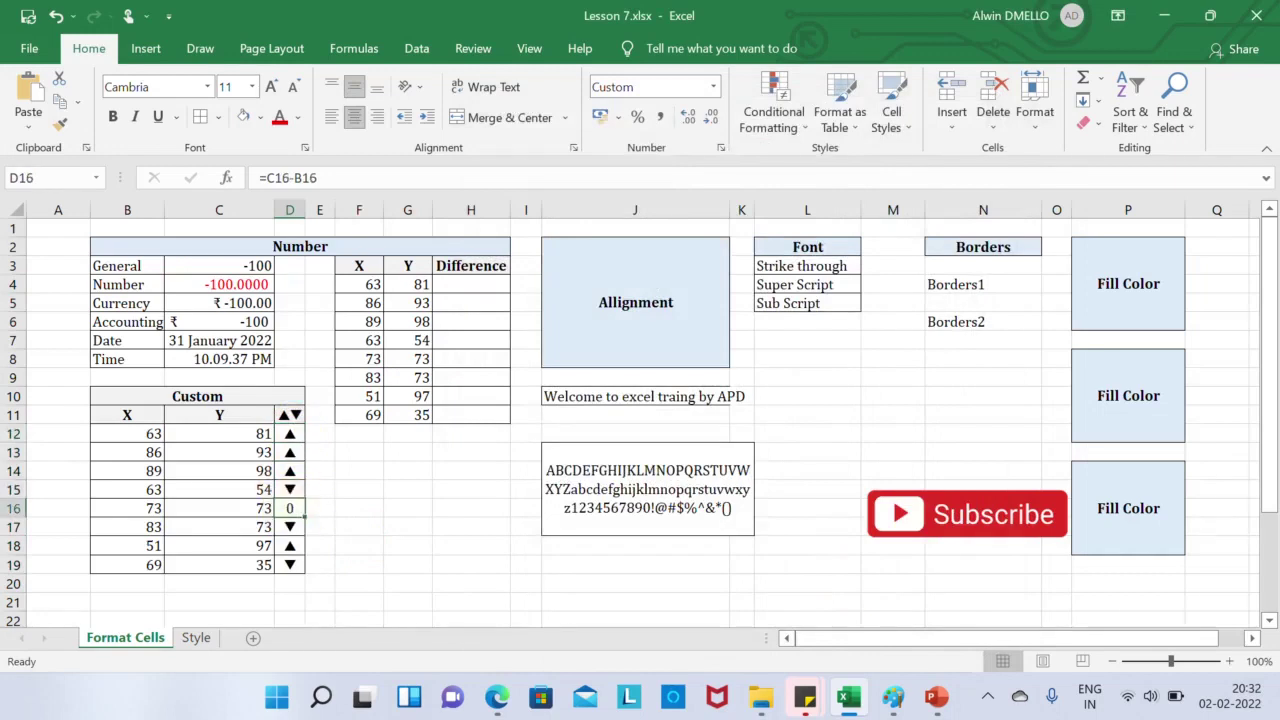
drag(290, 433, 300, 566)
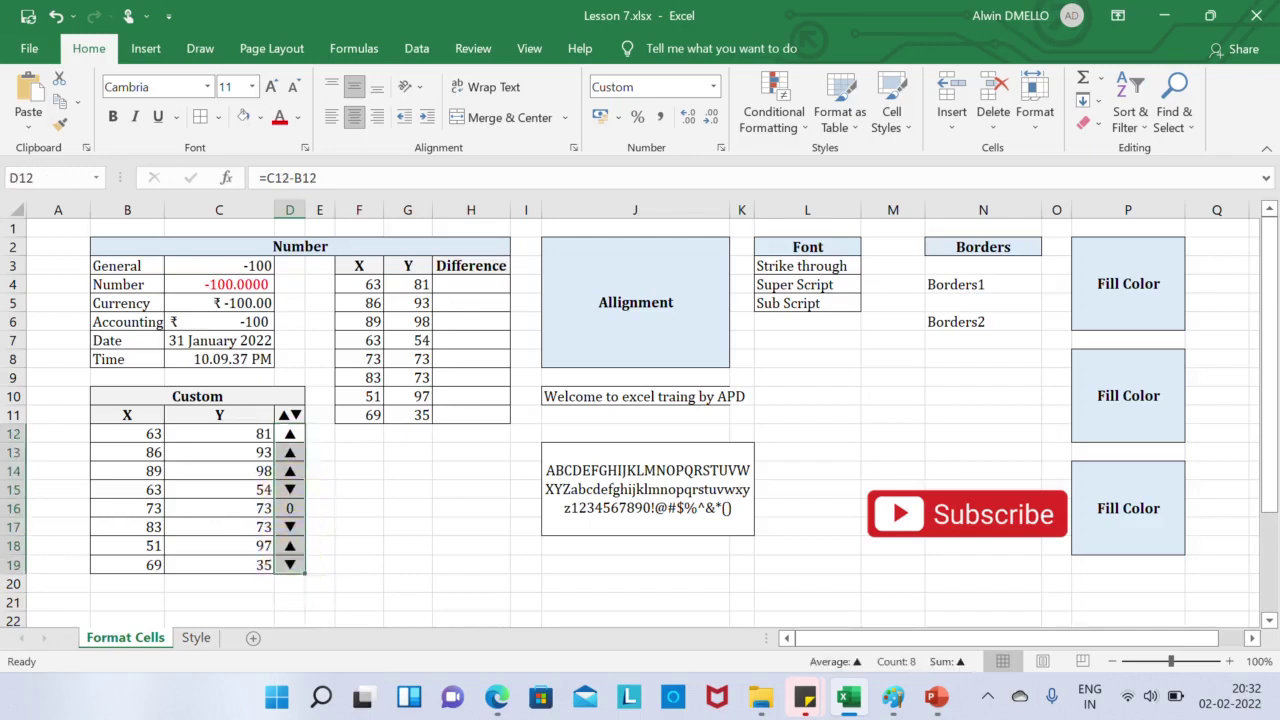
click(720, 147)
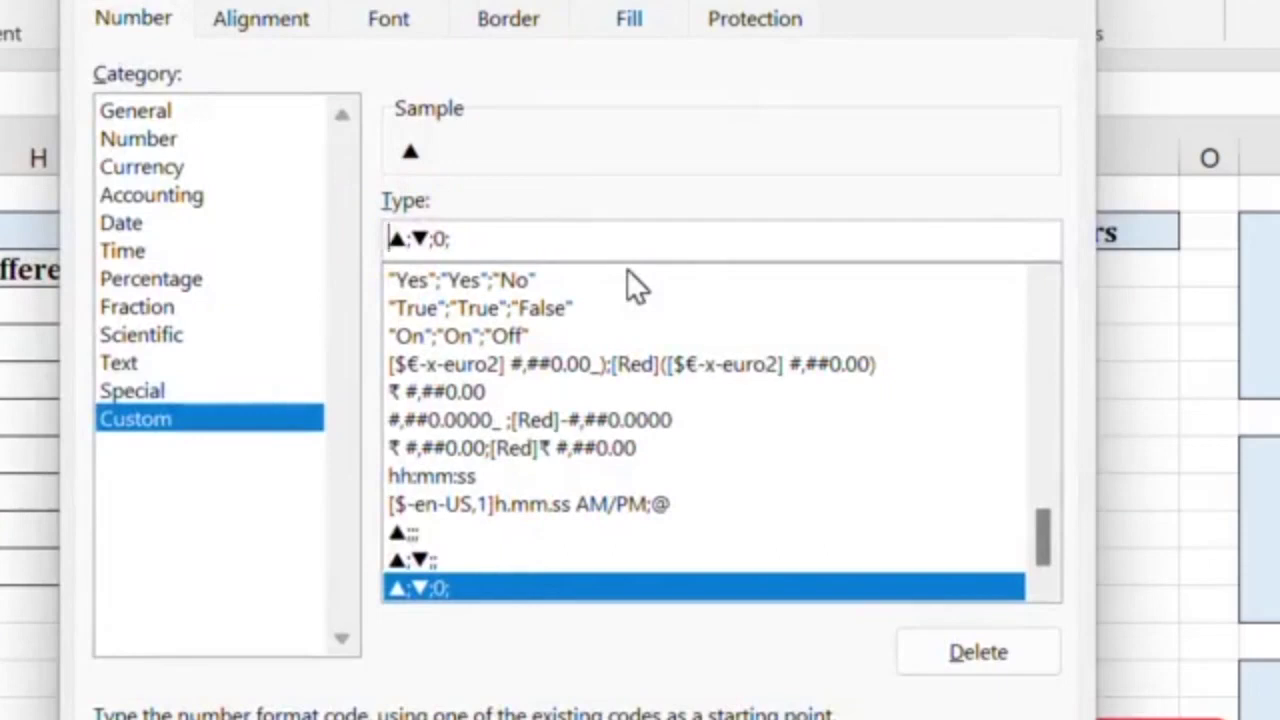
text([)
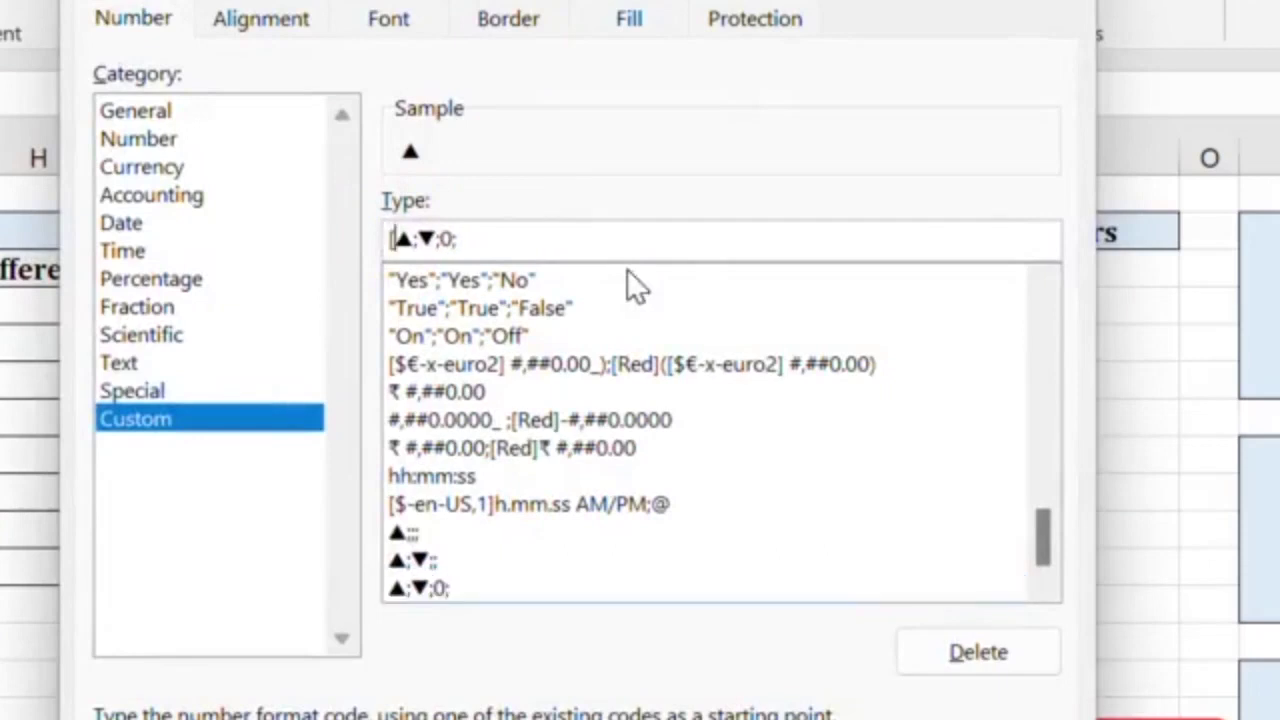
text(green)
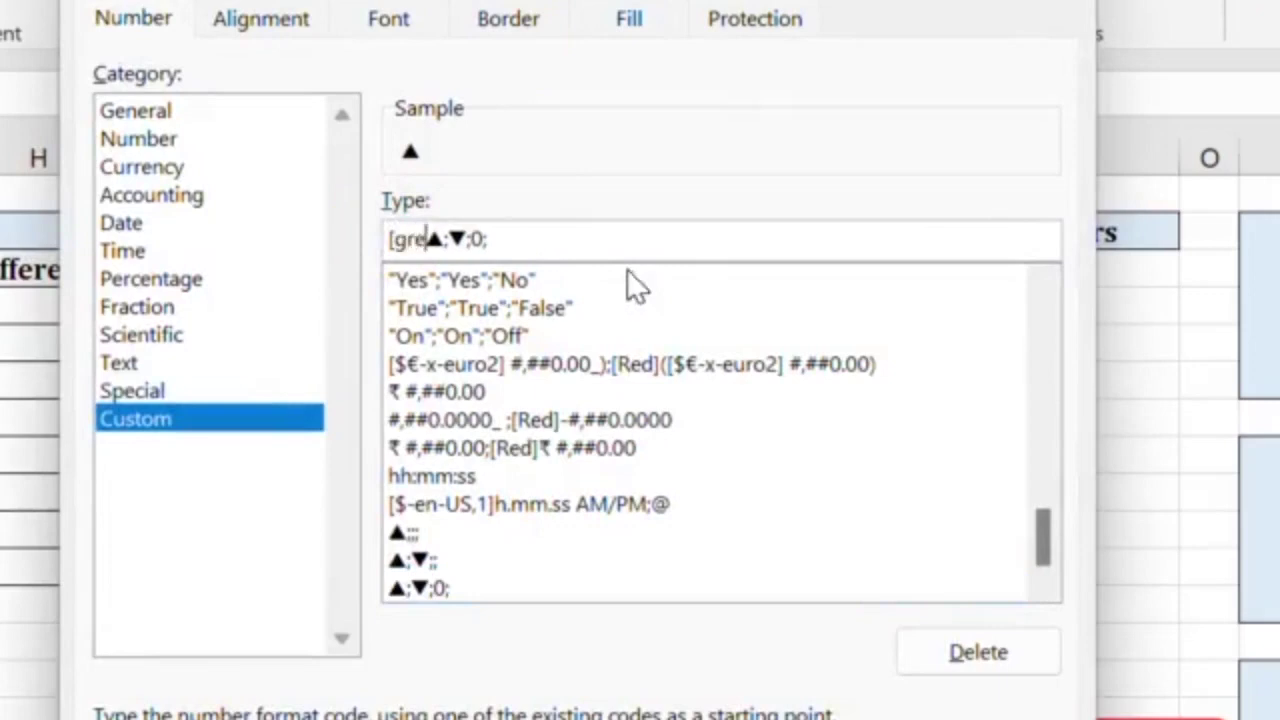
text(])
click(485, 238)
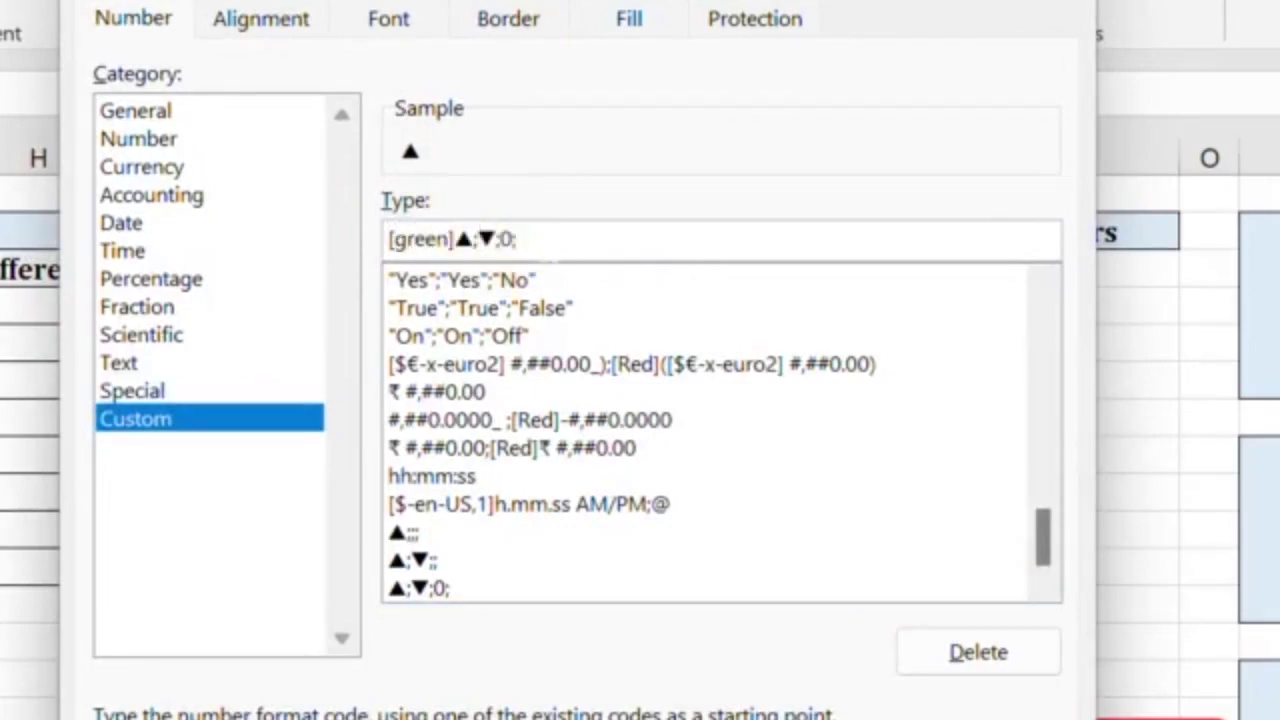
text([red])
key(Return)
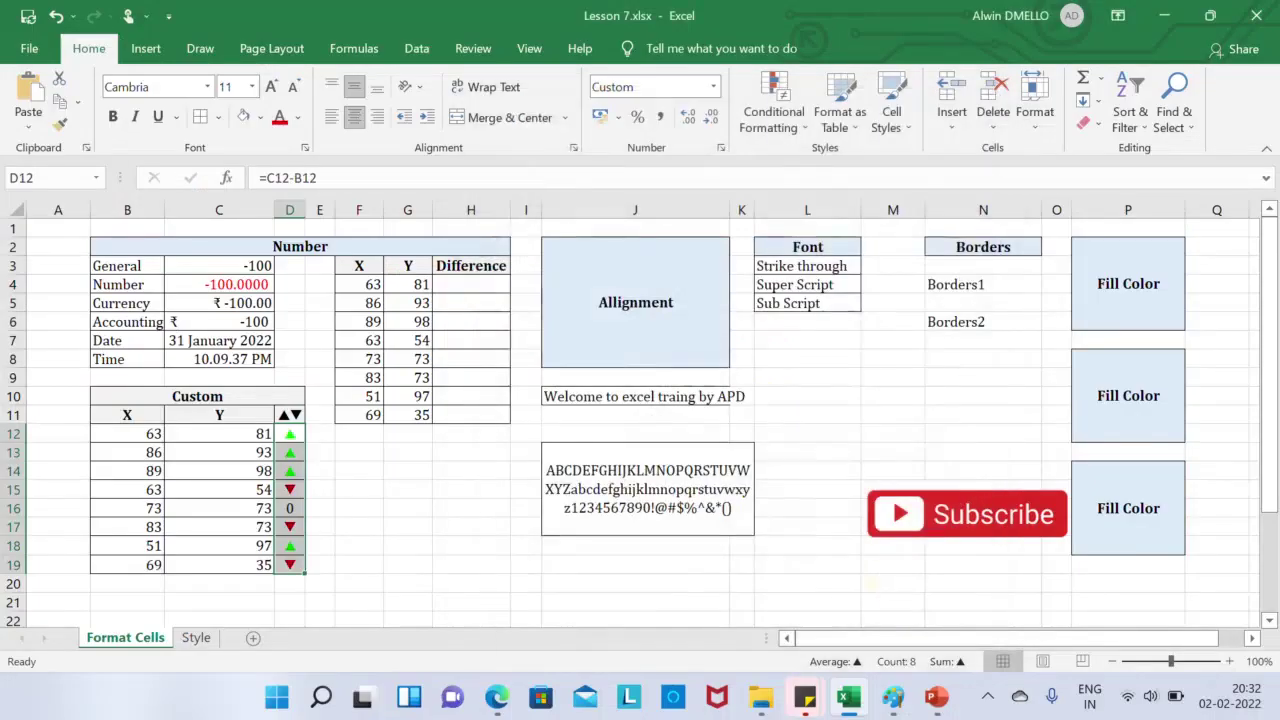
click(407, 508)
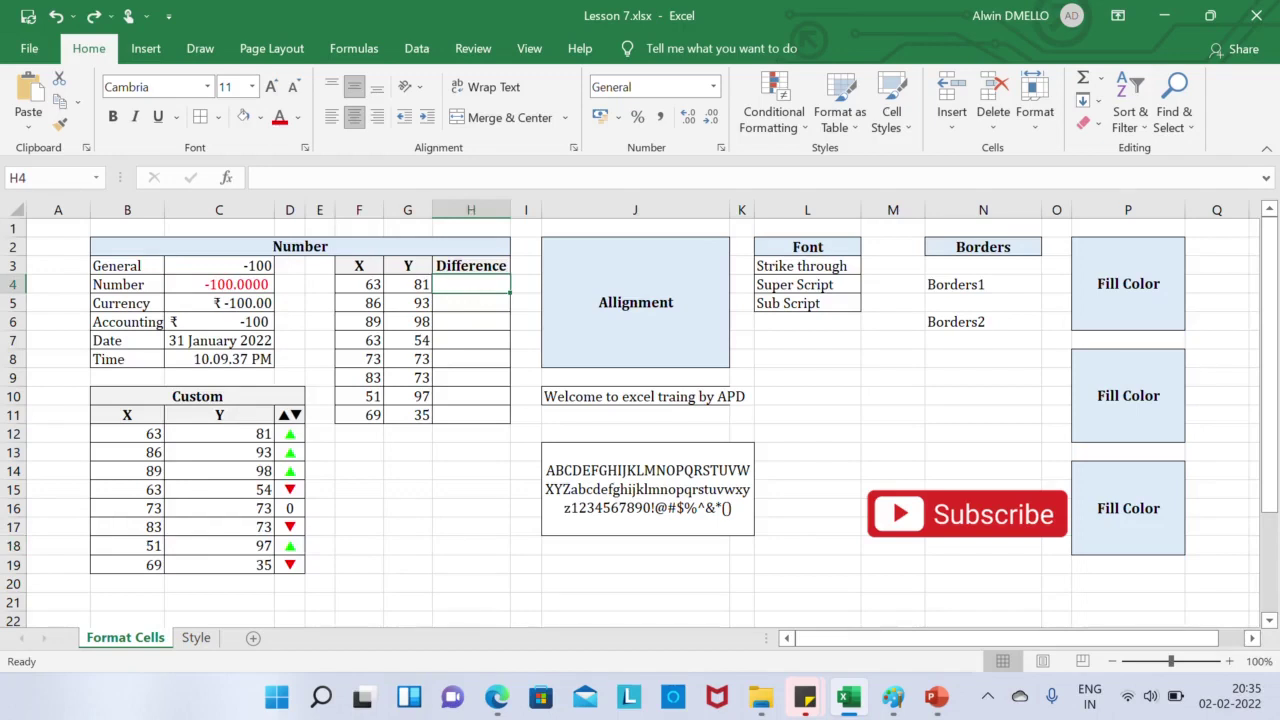
- Enter the formula =G4-F4 in H4 and fill it down through H11
text(=)
click(421, 285)
text(-)
click(366, 285)
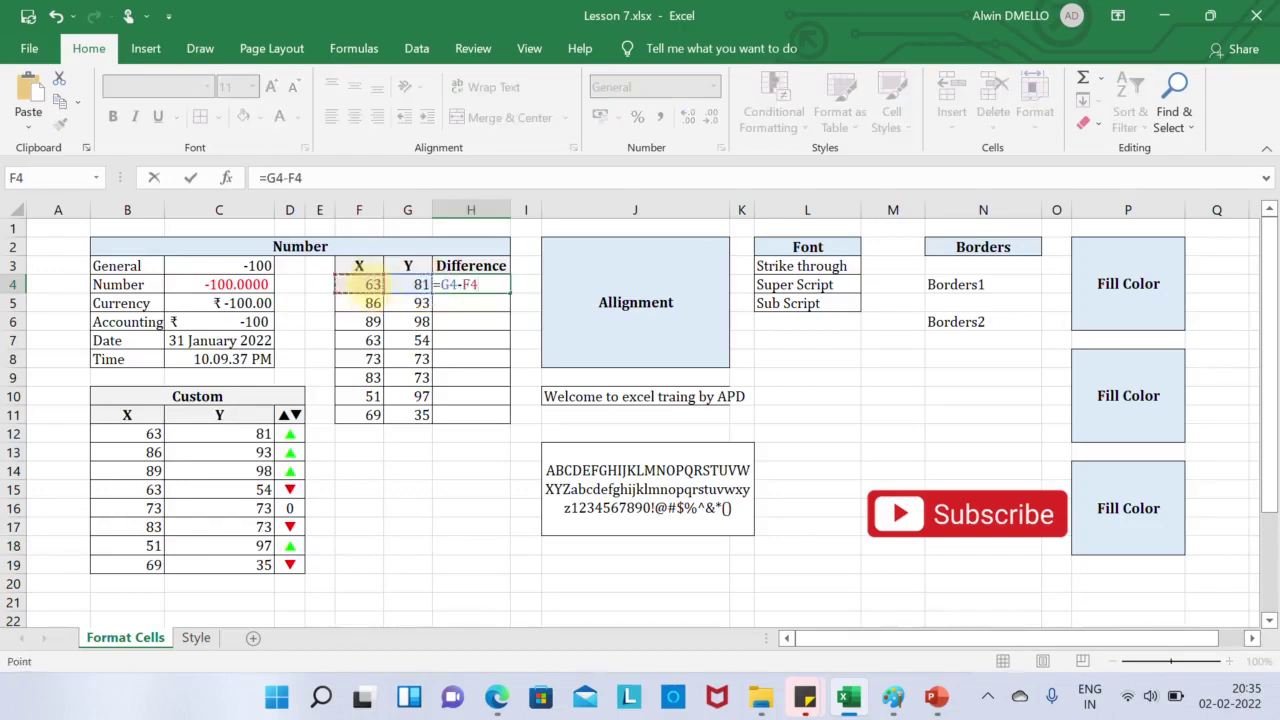
key(Return)
drag(509, 293, 505, 418)
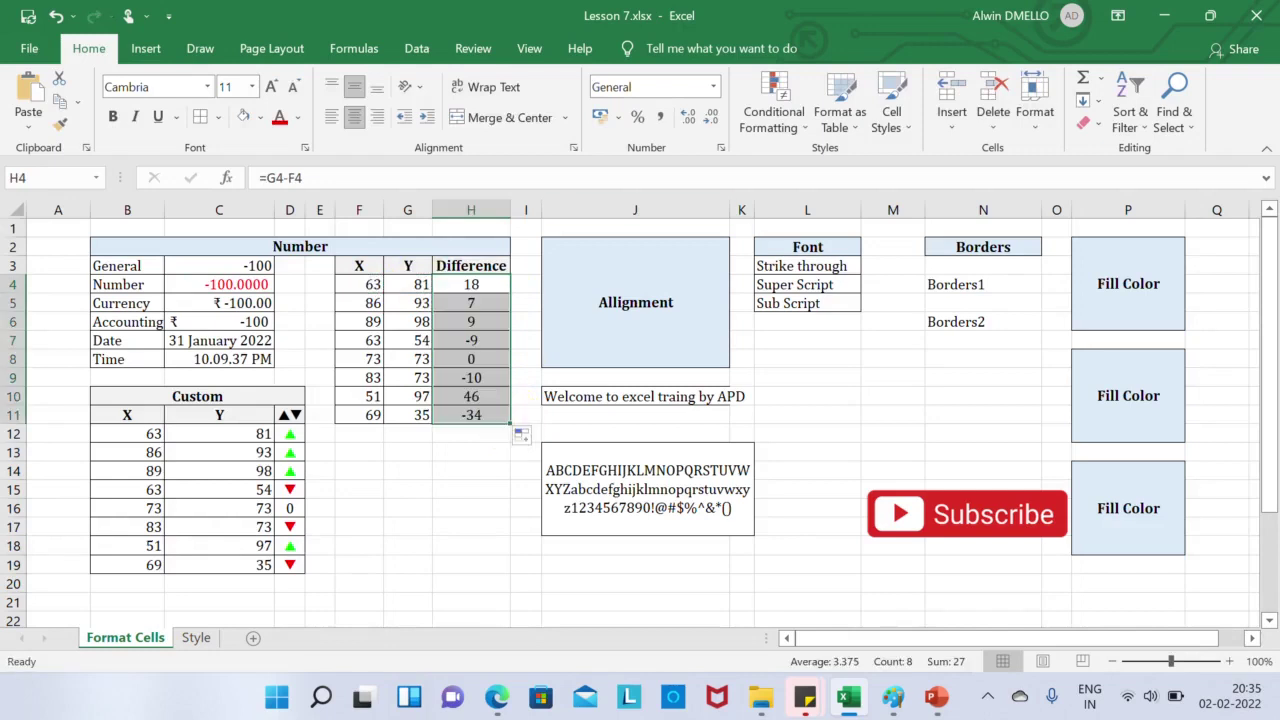
- Apply the custom number format [Green]▲#;[Red]▼-#;0; to H4:H11, based on the existing [Green]▲;[Red]▼;0; code
click(720, 147)
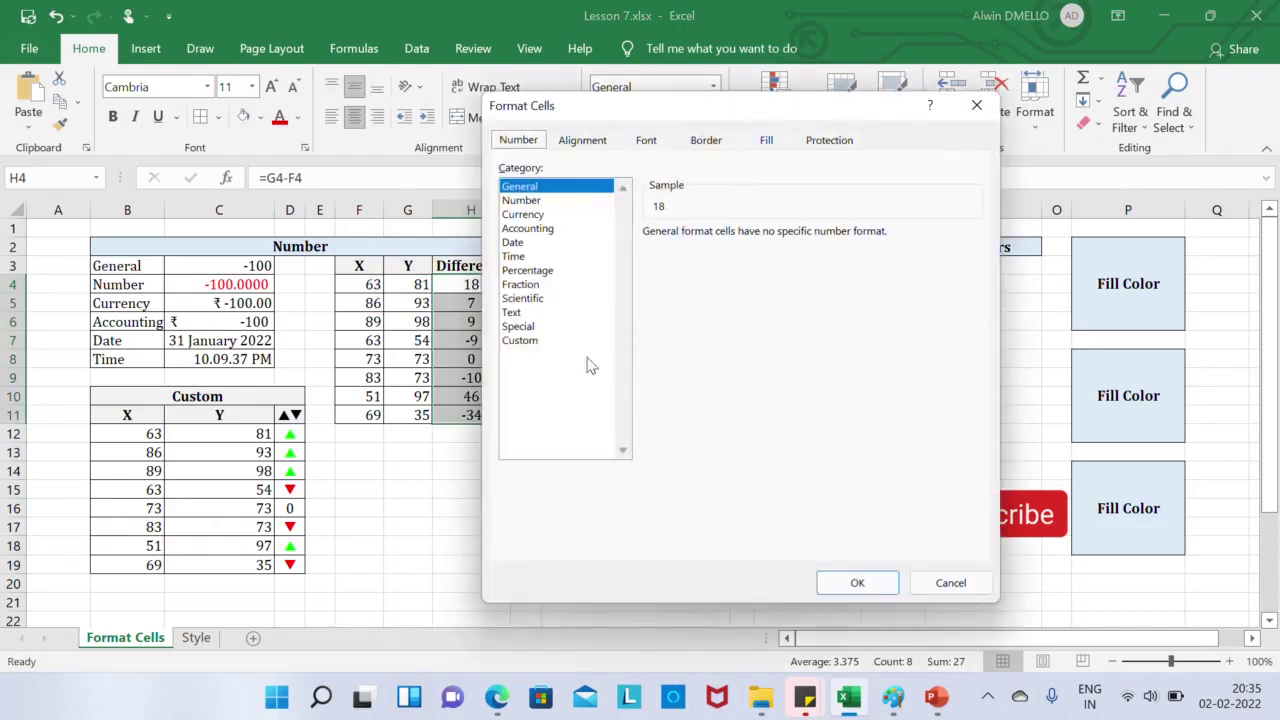
click(530, 340)
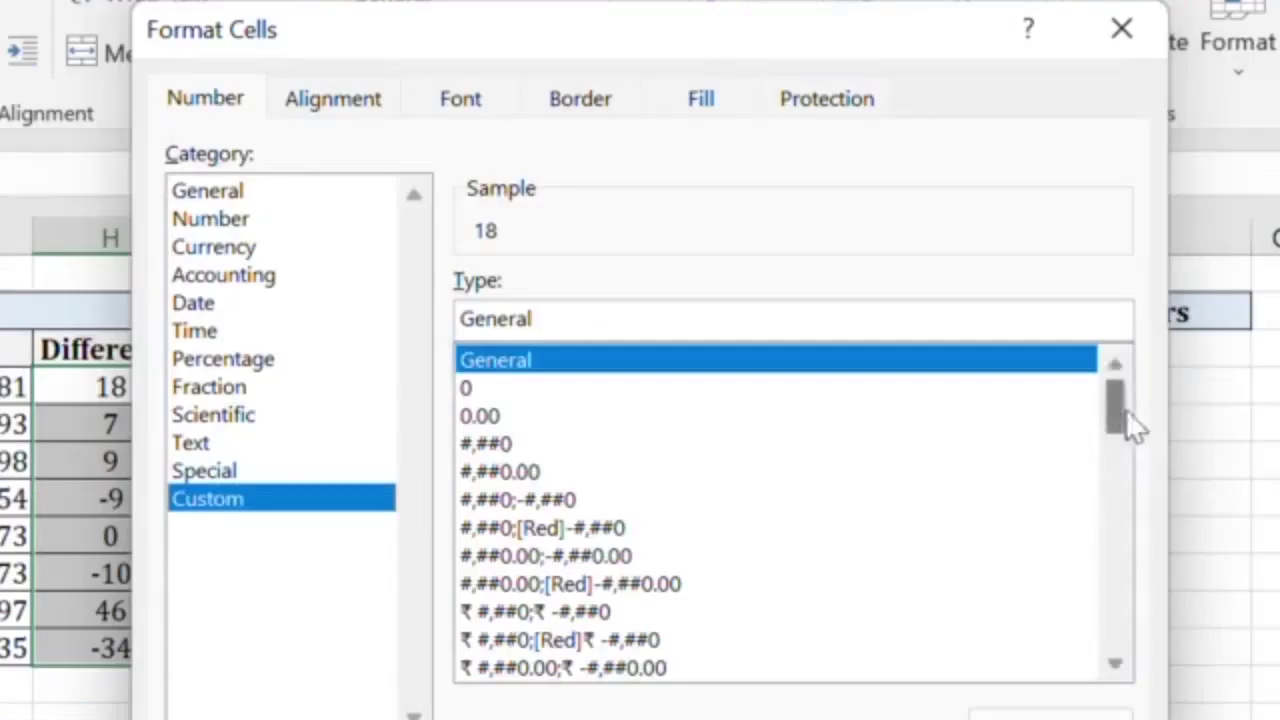
drag(976, 300, 968, 429)
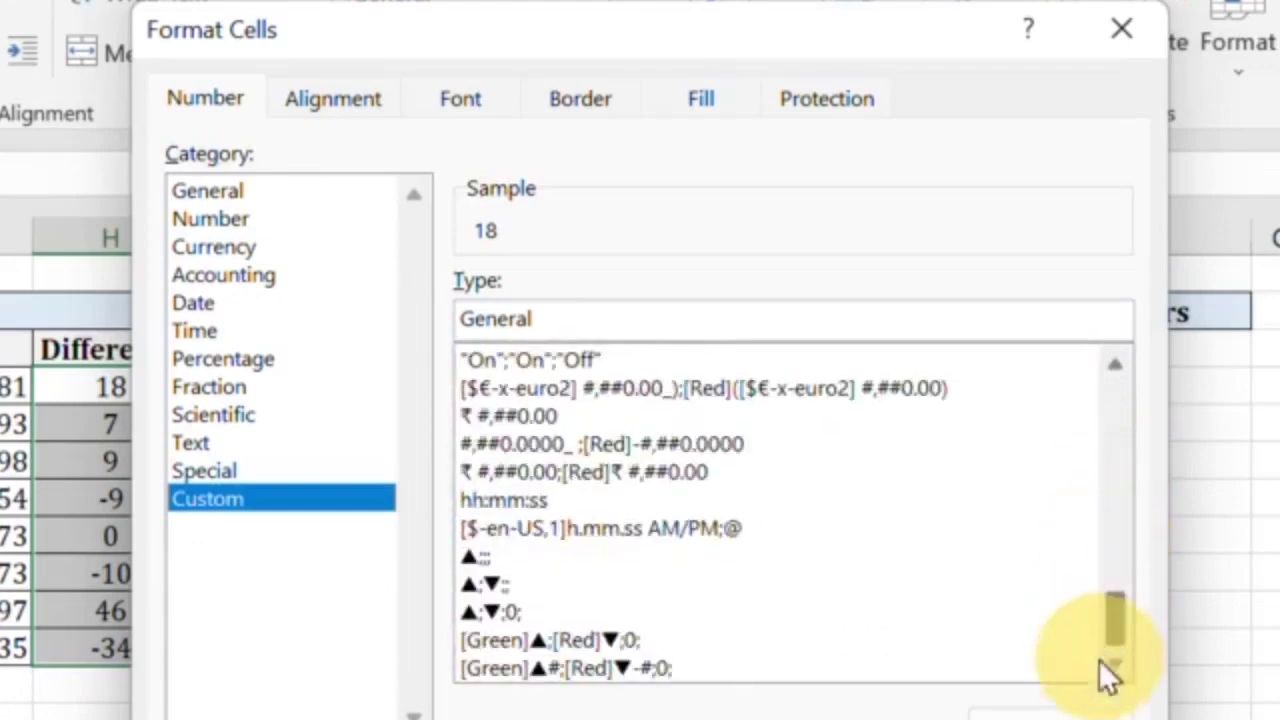
click(570, 640)
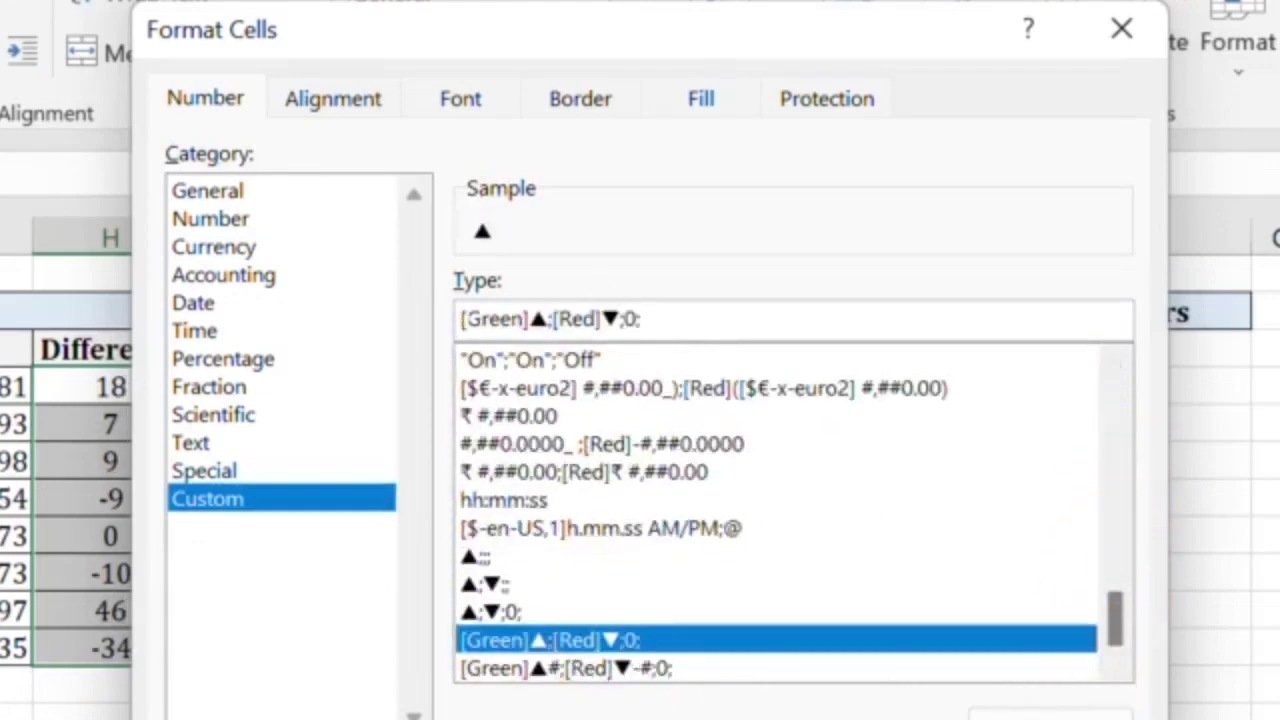
click(548, 318)
text(#;[Red]▼;0;)
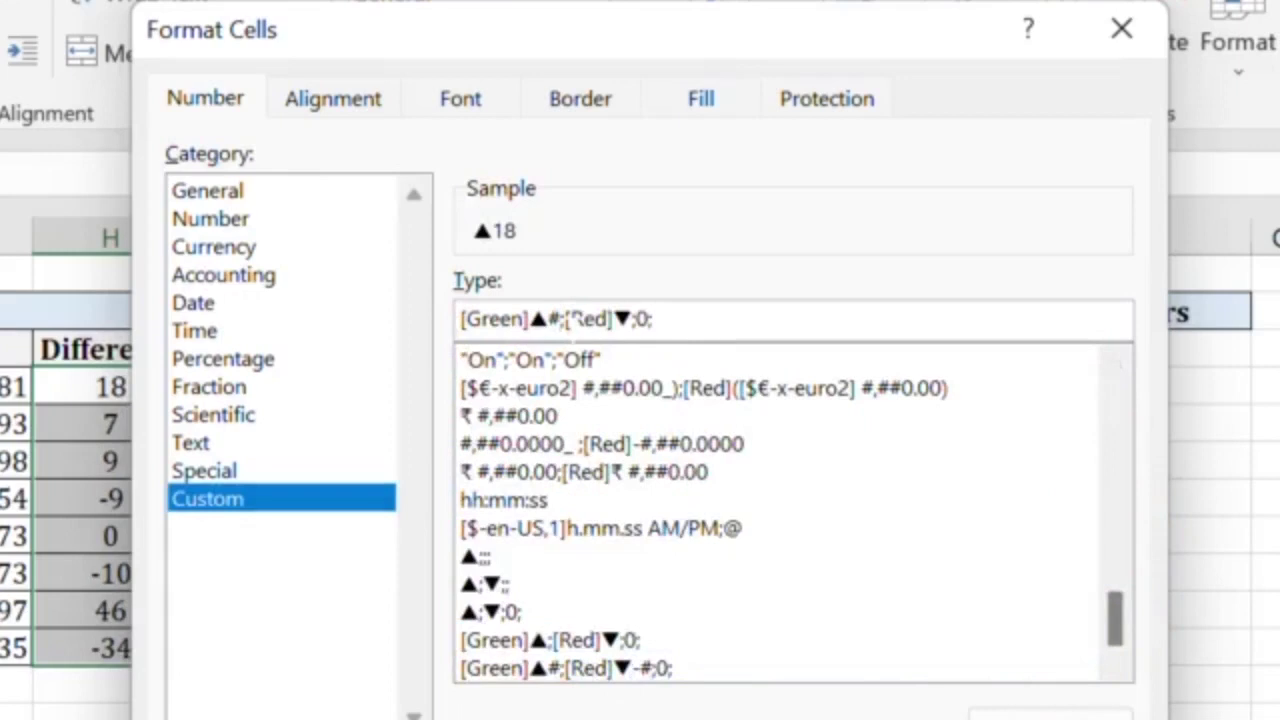
click(606, 318)
click(631, 318)
text(-#)
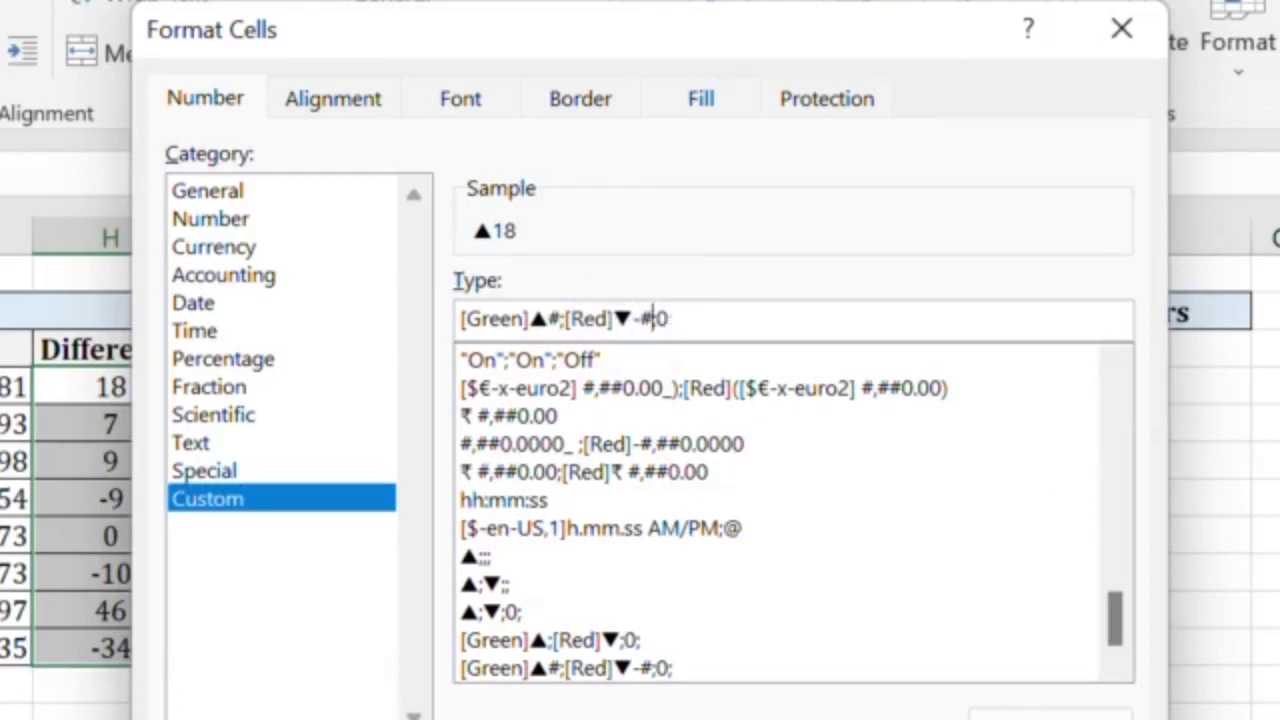
key(Return)
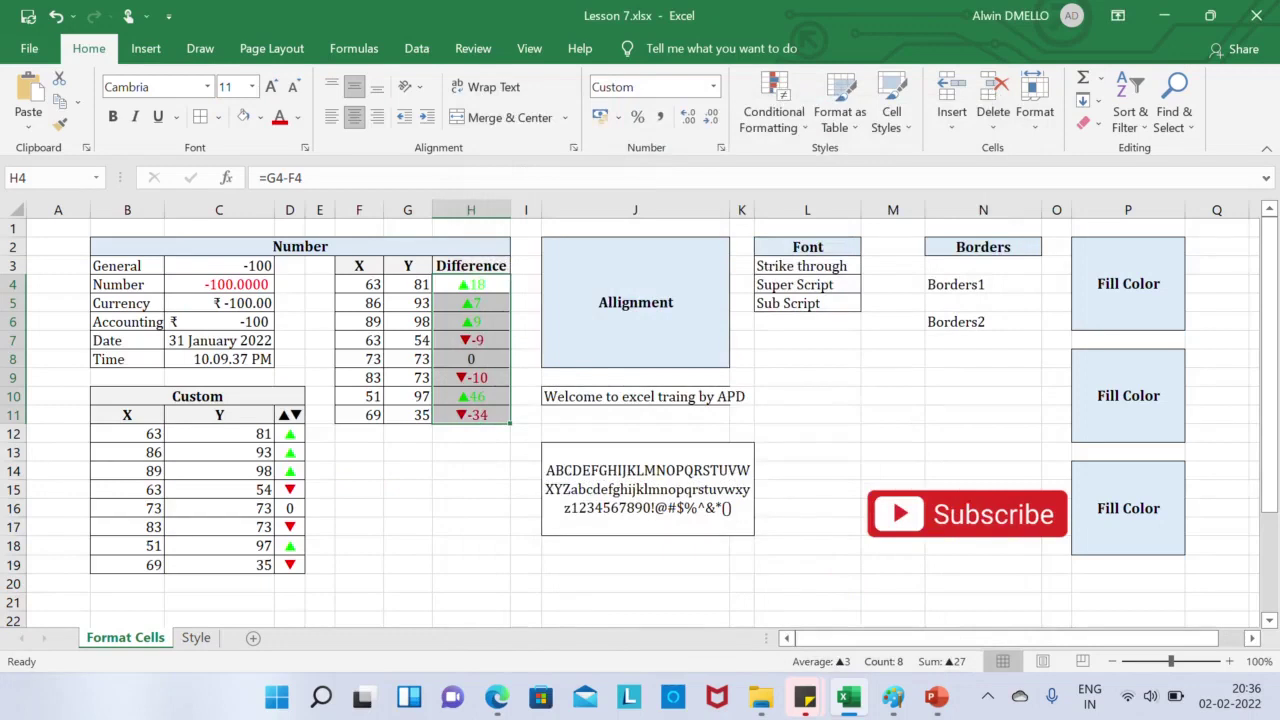
- Try building a custom number format with "Pos" # [green] as its first section and @ as its text section
click(635, 396)
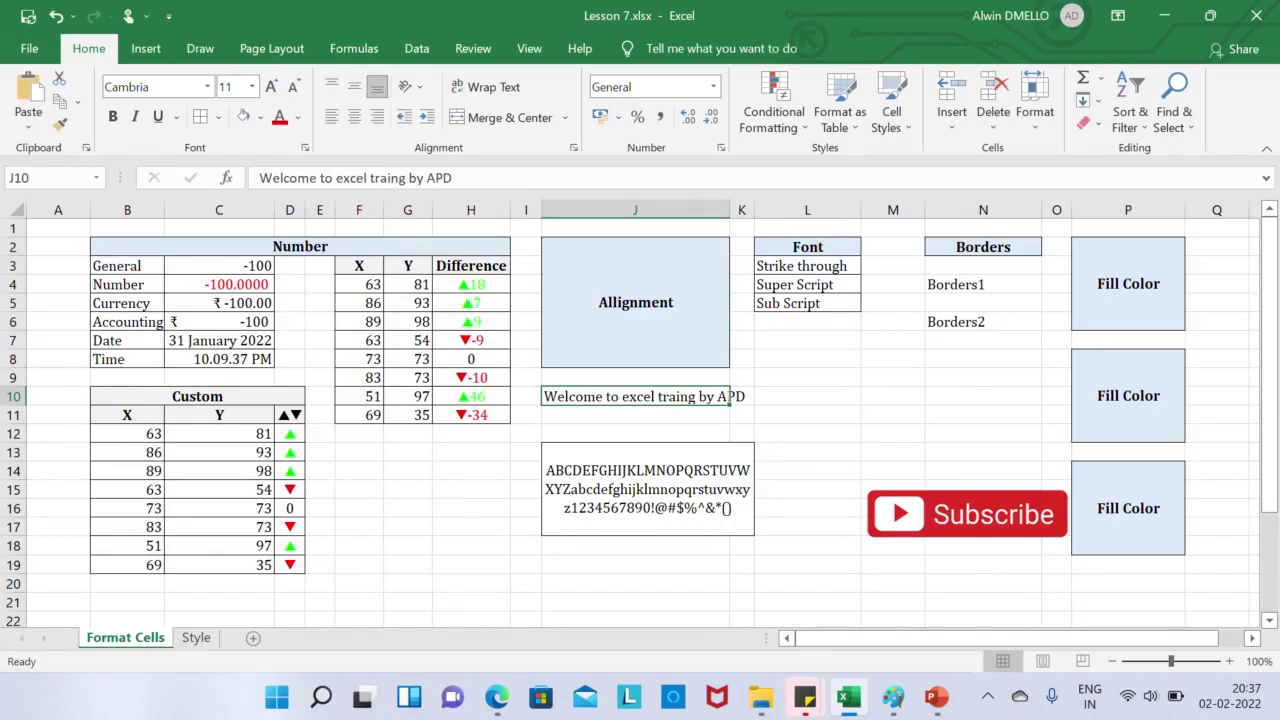
key(ctrl+1)
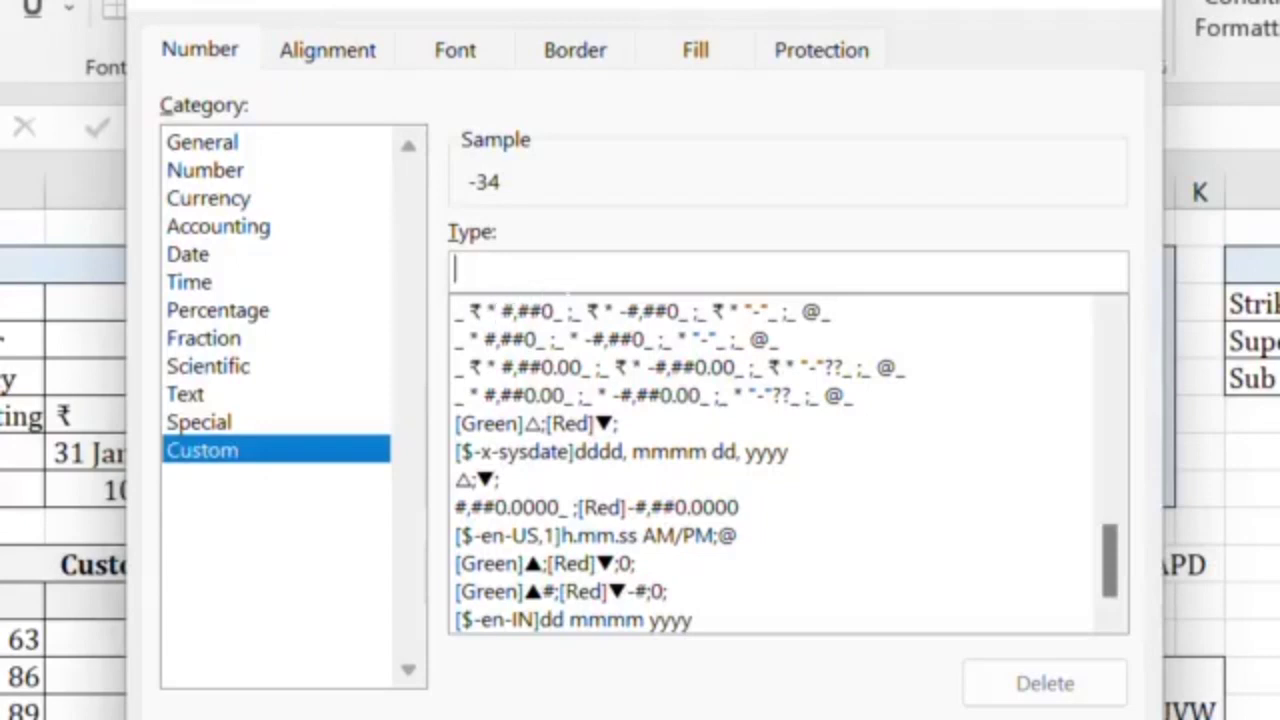
text(;;)
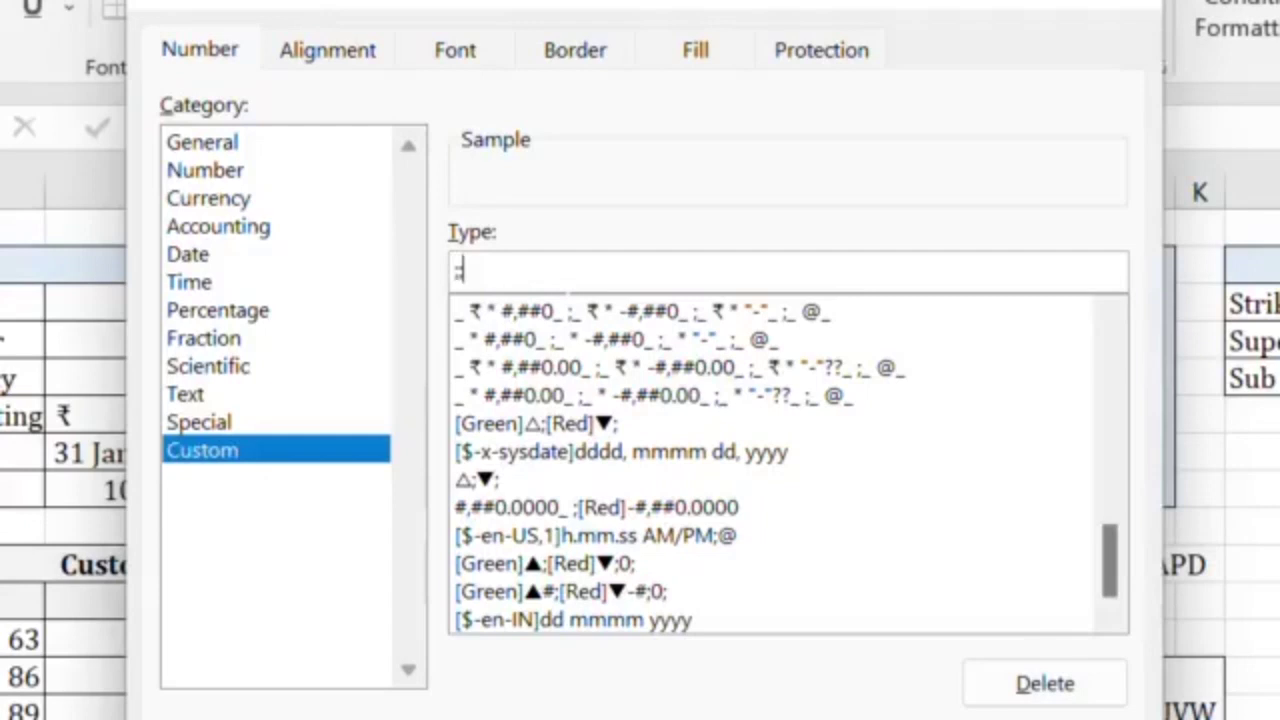
text(;)
text("P)
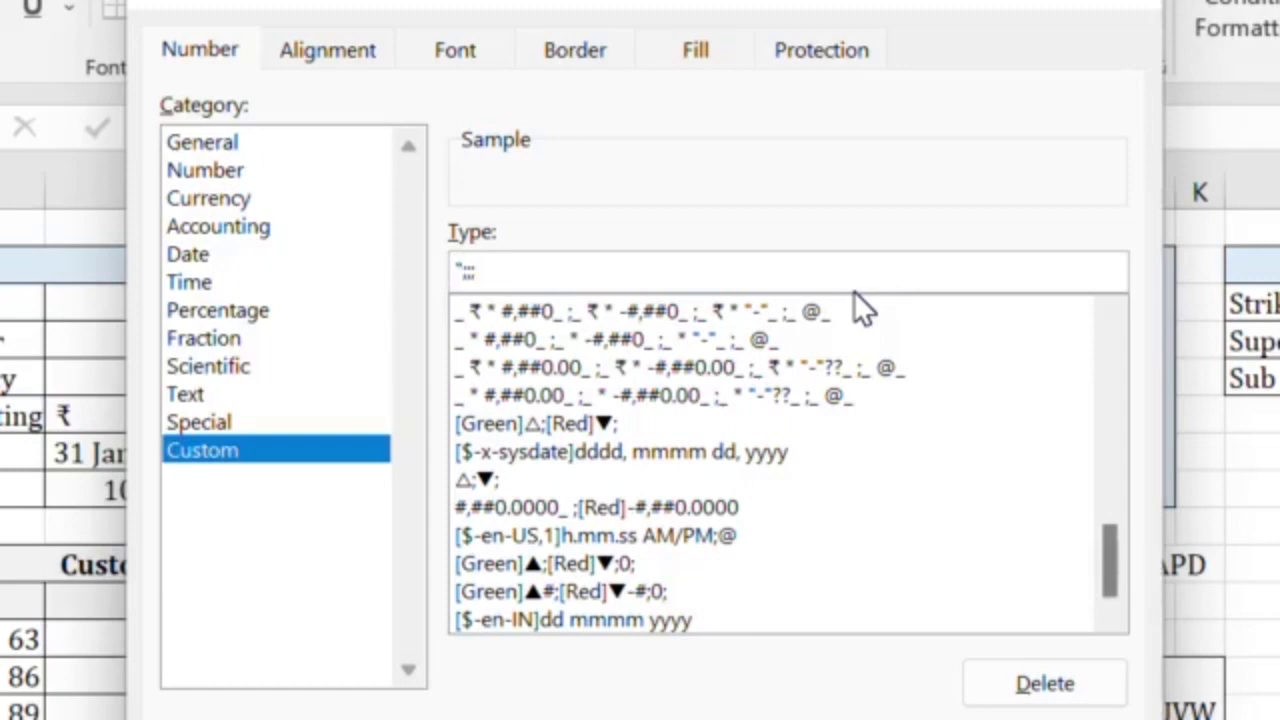
text(os" #)
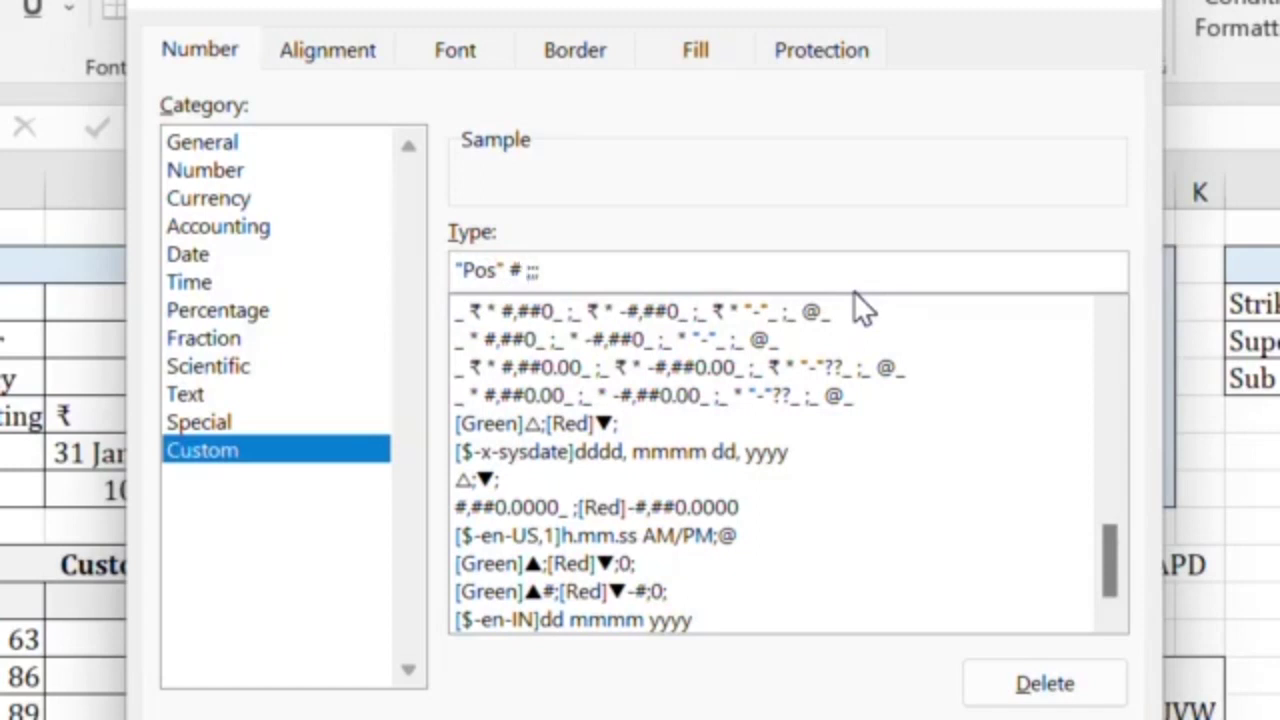
text( [green];)
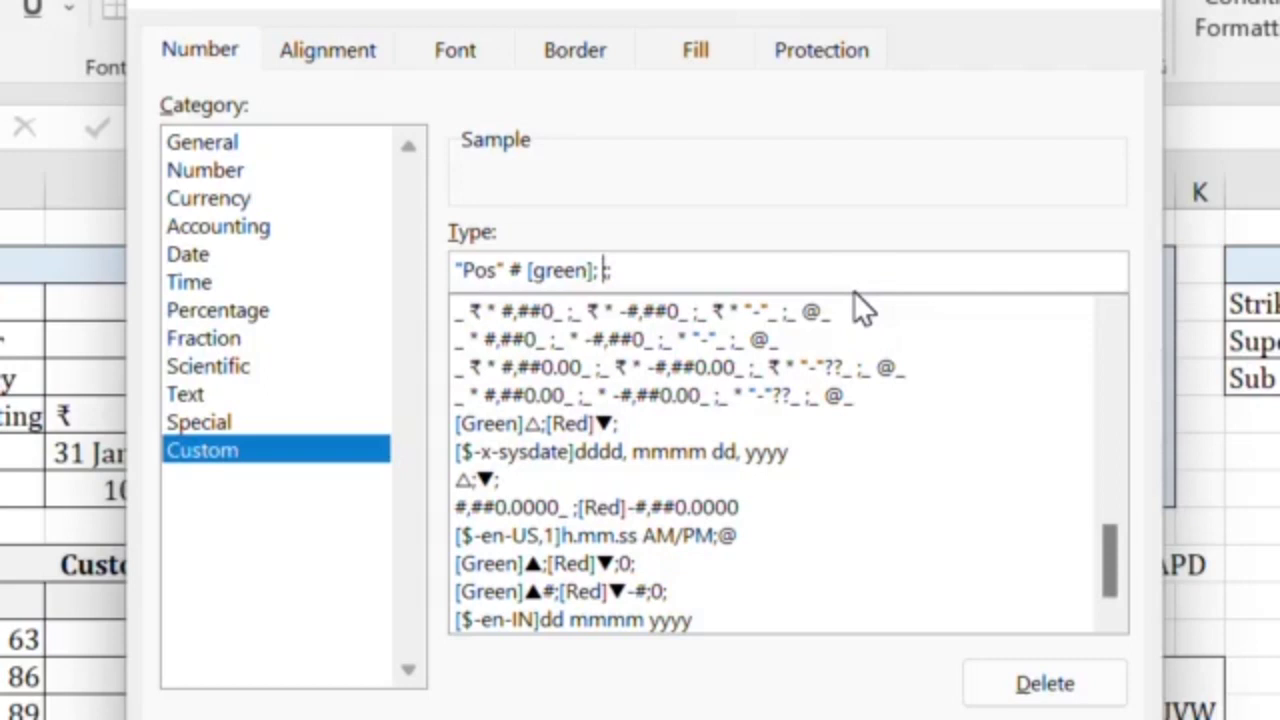
key(Right)
text(@)
key(Return)
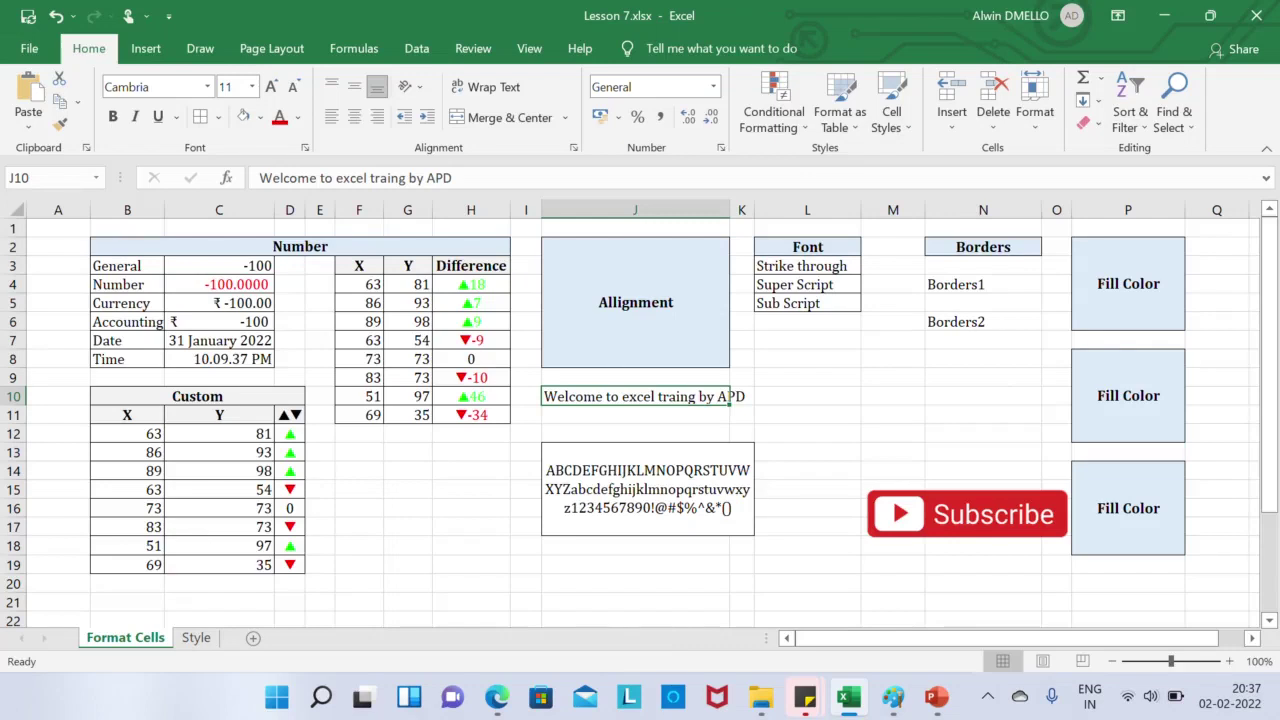
- Look over the text alignment, text control and orientation settings available for cell J10
click(573, 147)
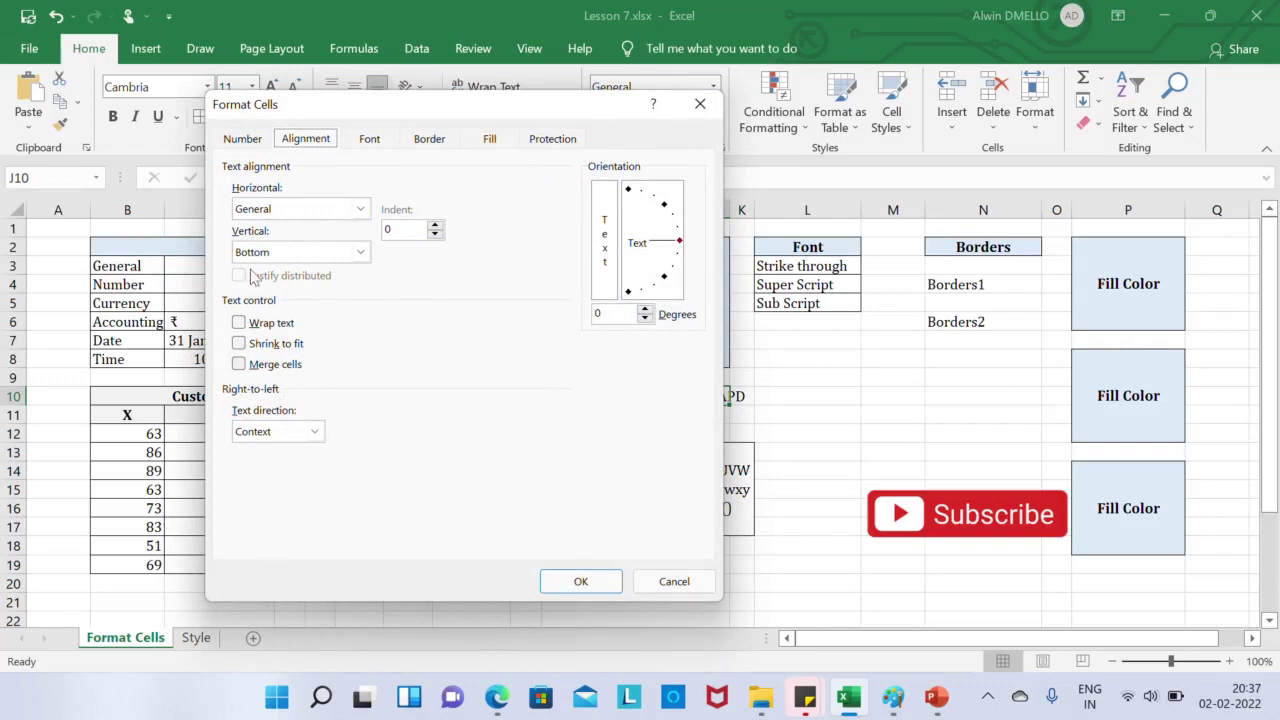
click(700, 104)
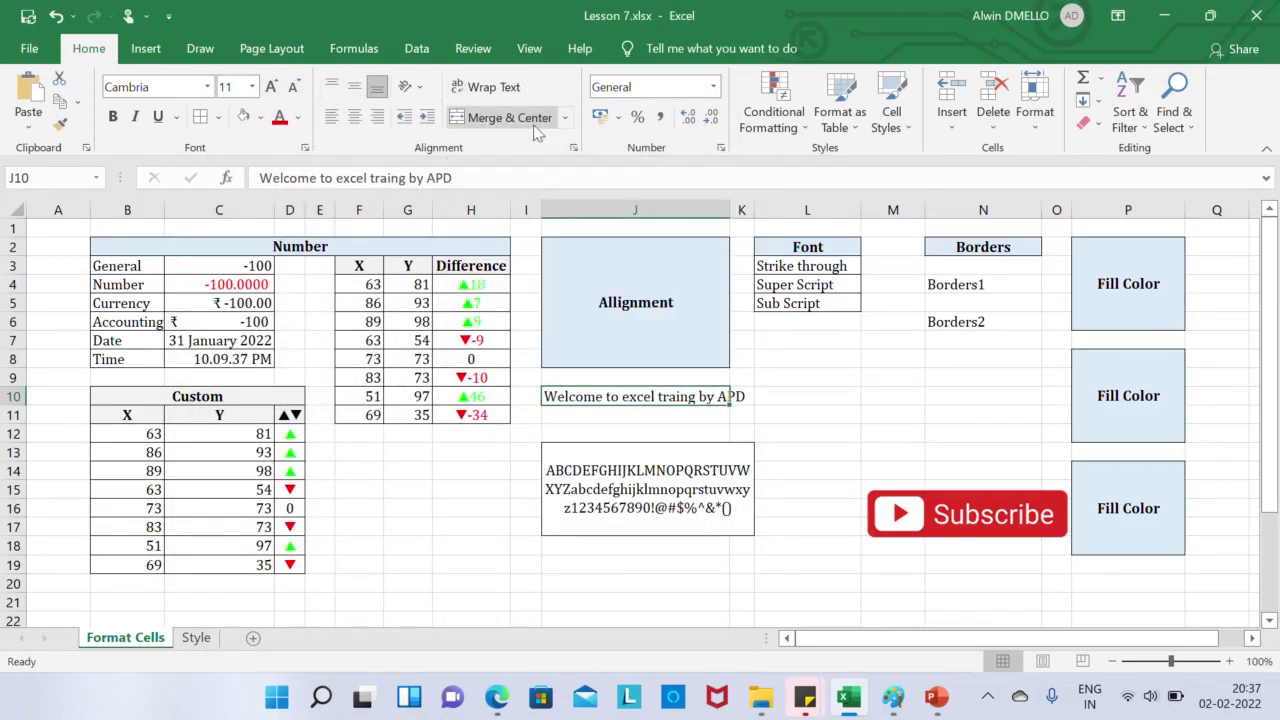
key(Up)
key(Up)
key(Up)
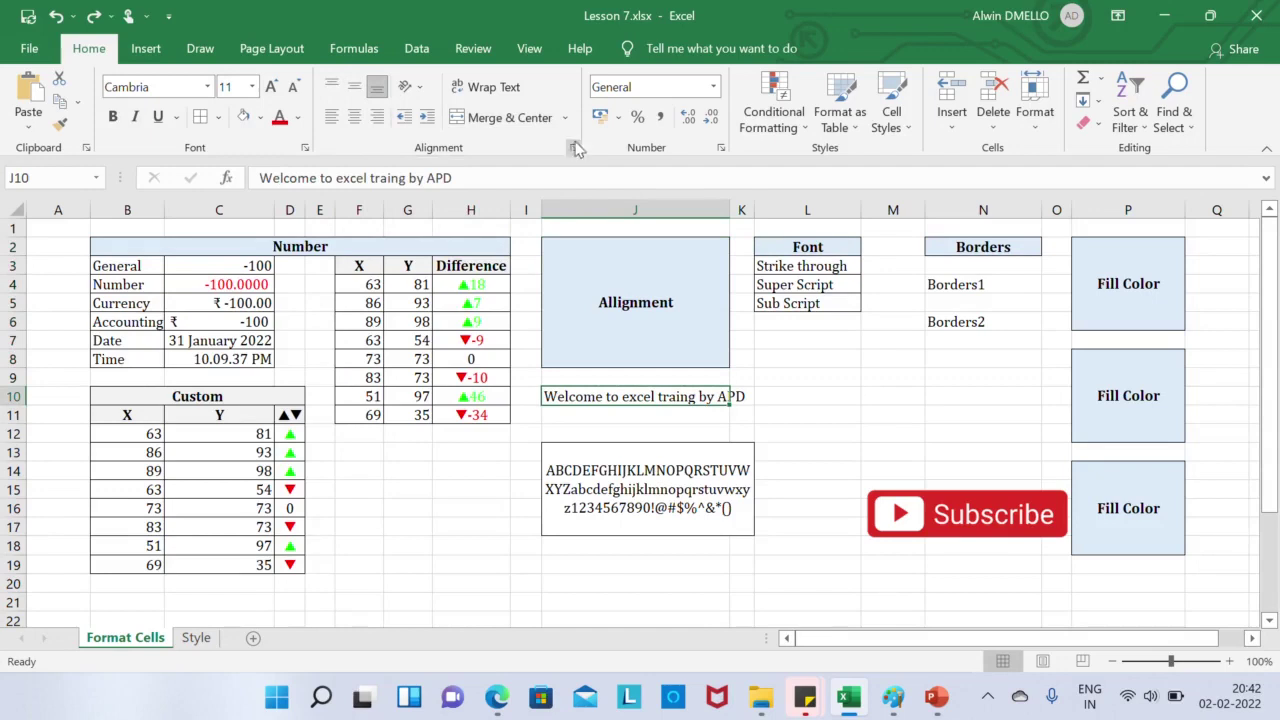
- Try wrapping the welcome text in cell J10, and undo the wrapping
click(497, 89)
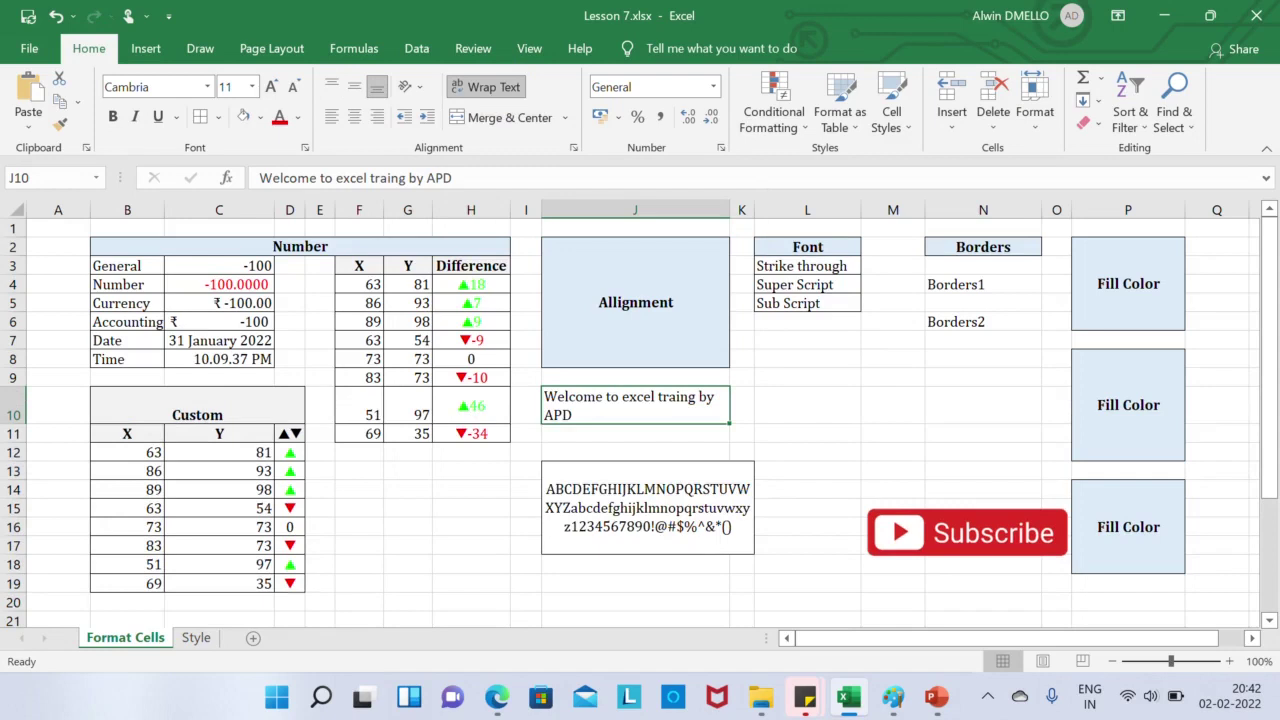
key(ctrl+z)
key(ctrl+y)
- Merge and centre cells J10:K10 so the welcome text spans both columns
drag(614, 391, 748, 395)
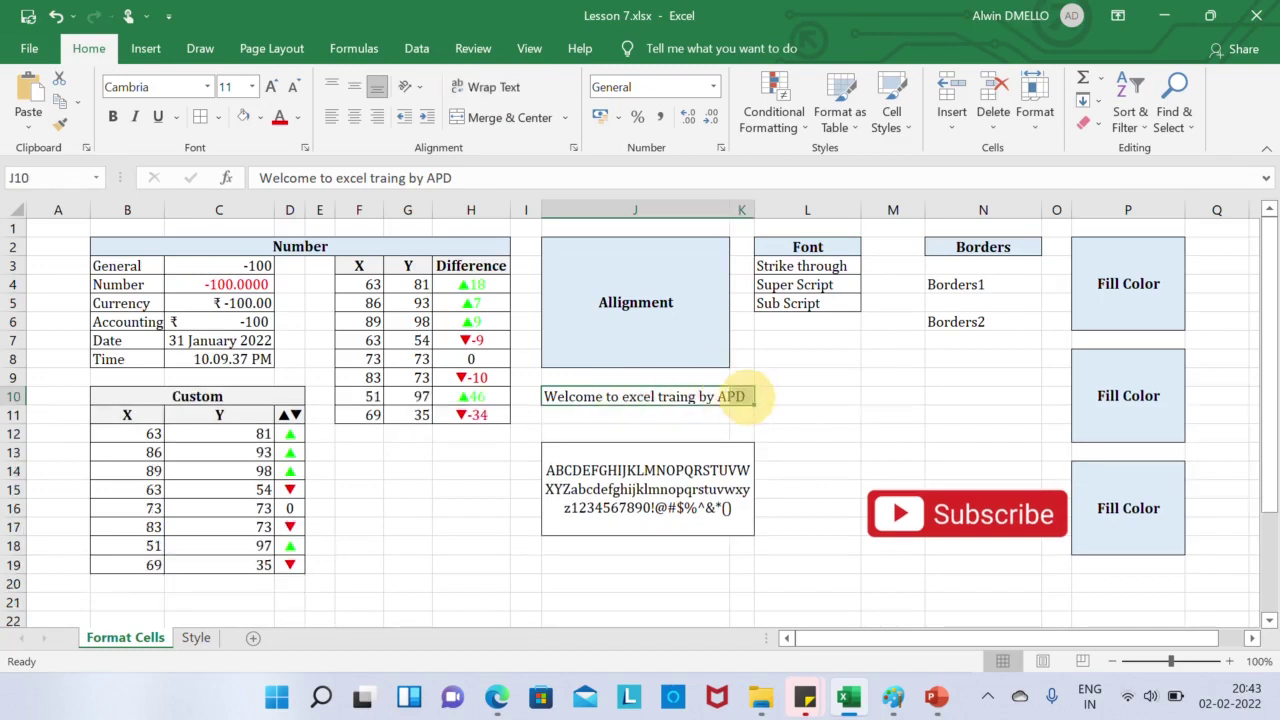
click(510, 118)
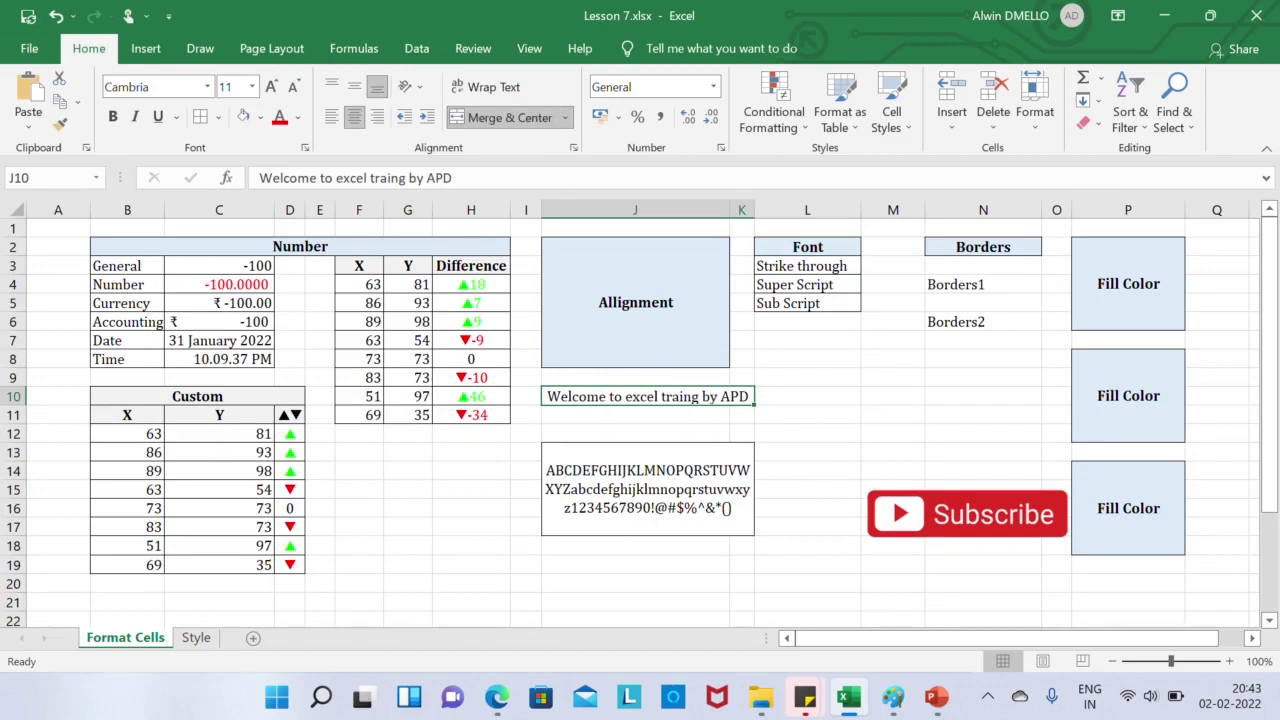
- Look at the font formatting options for the alphabet text block starting at J13
click(647, 488)
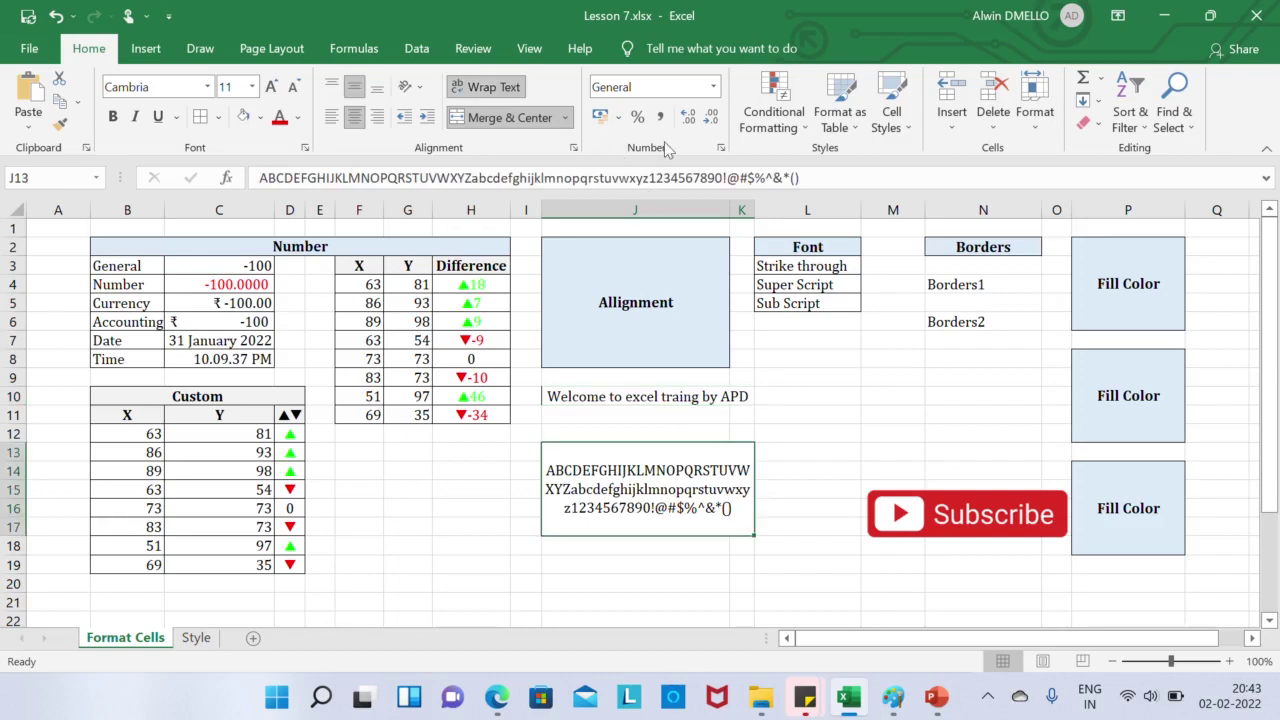
click(721, 148)
click(372, 139)
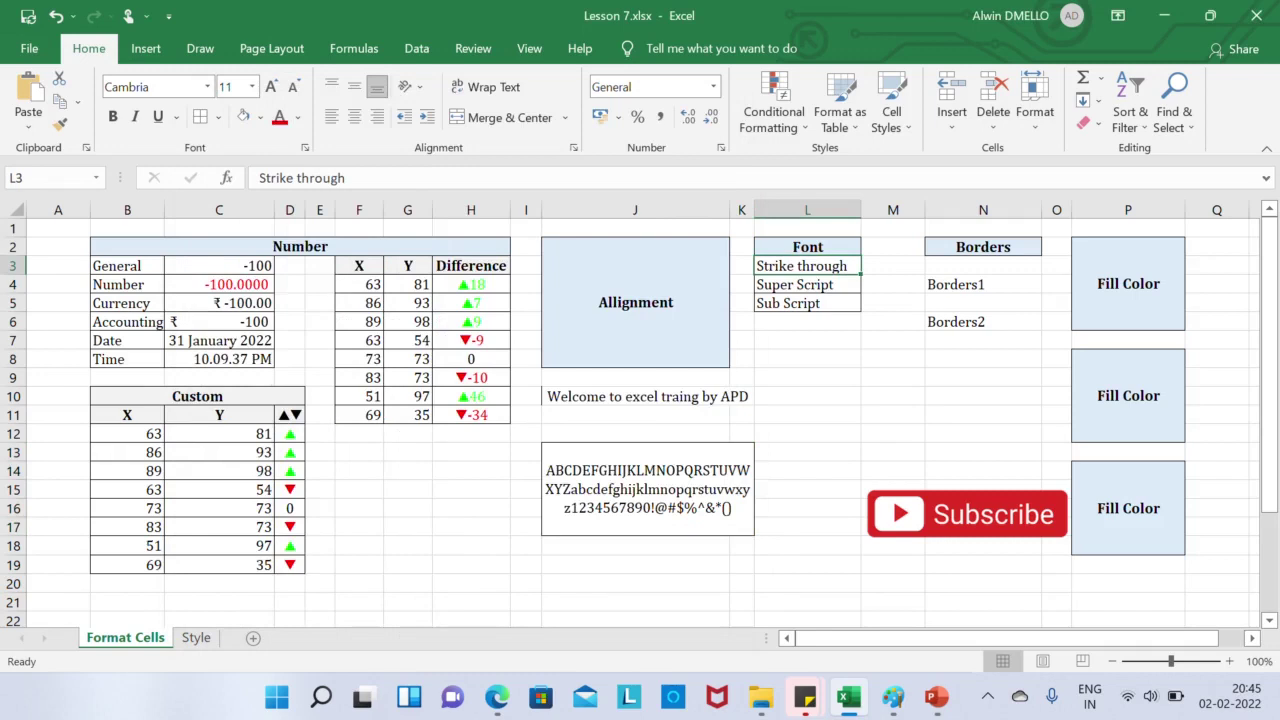
- Apply the Strikethrough font effect to the "Strike through" text in cell L3
key(ctrl+1)
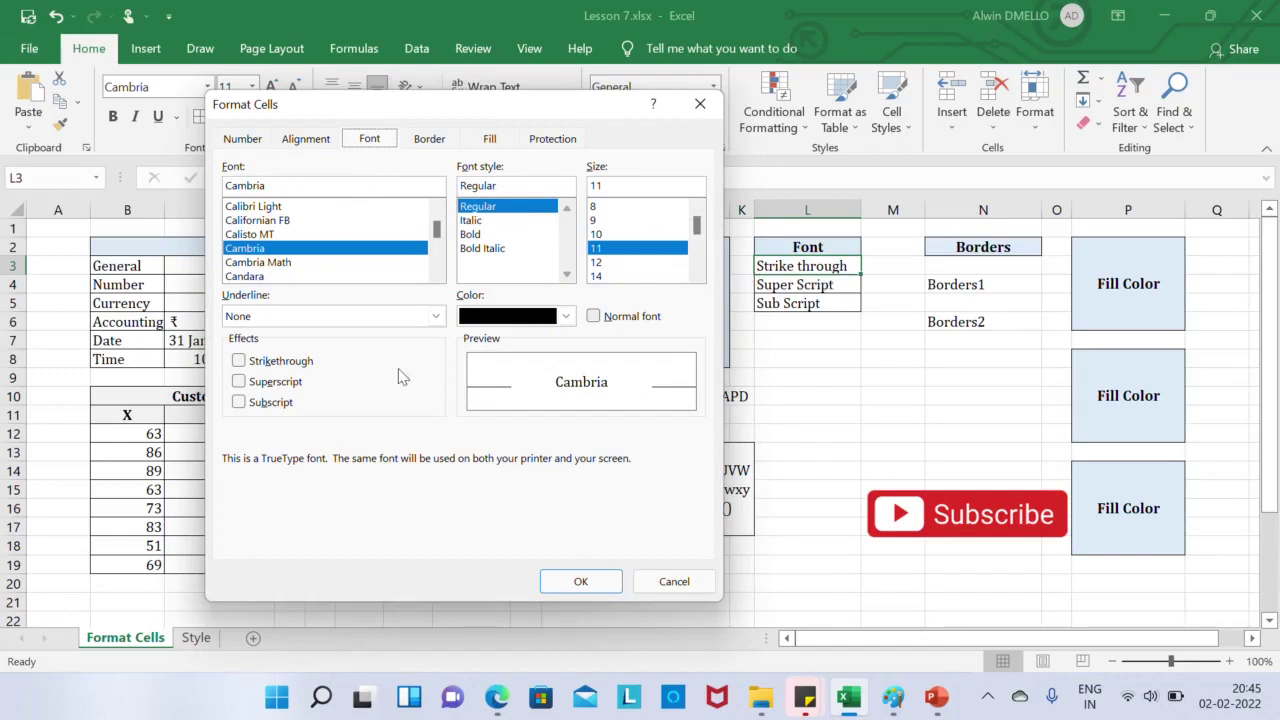
click(268, 363)
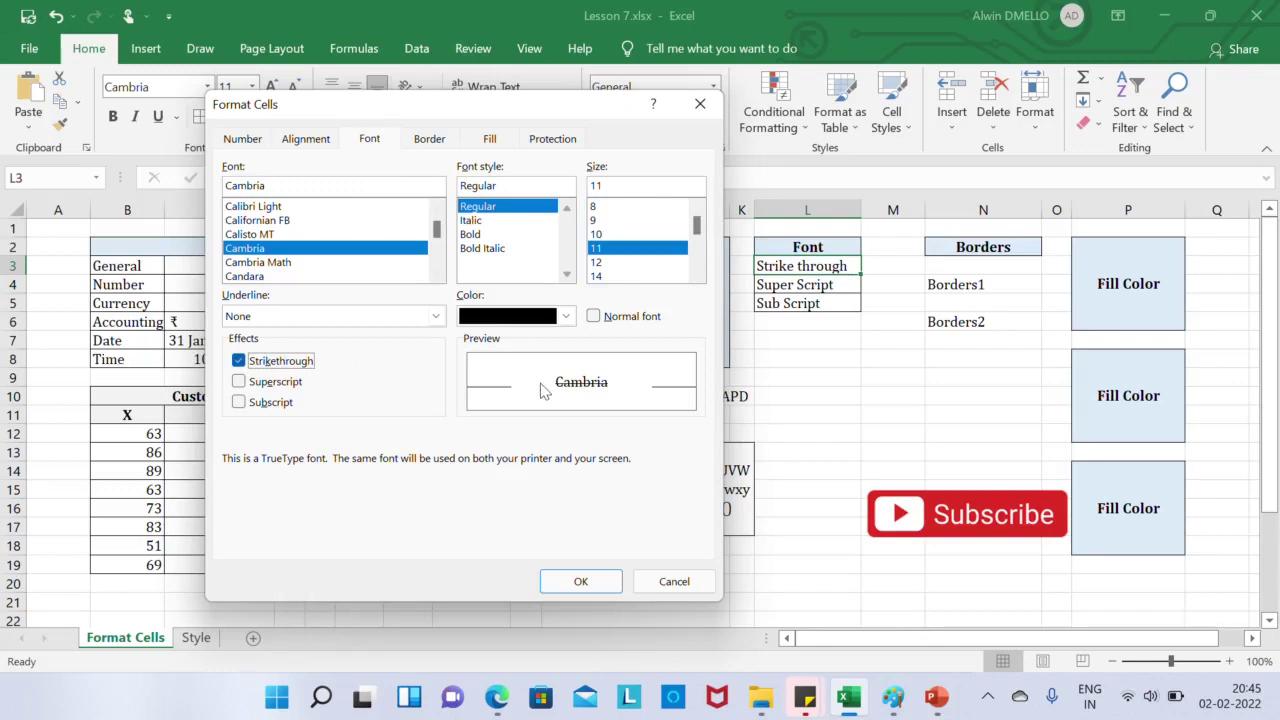
click(581, 581)
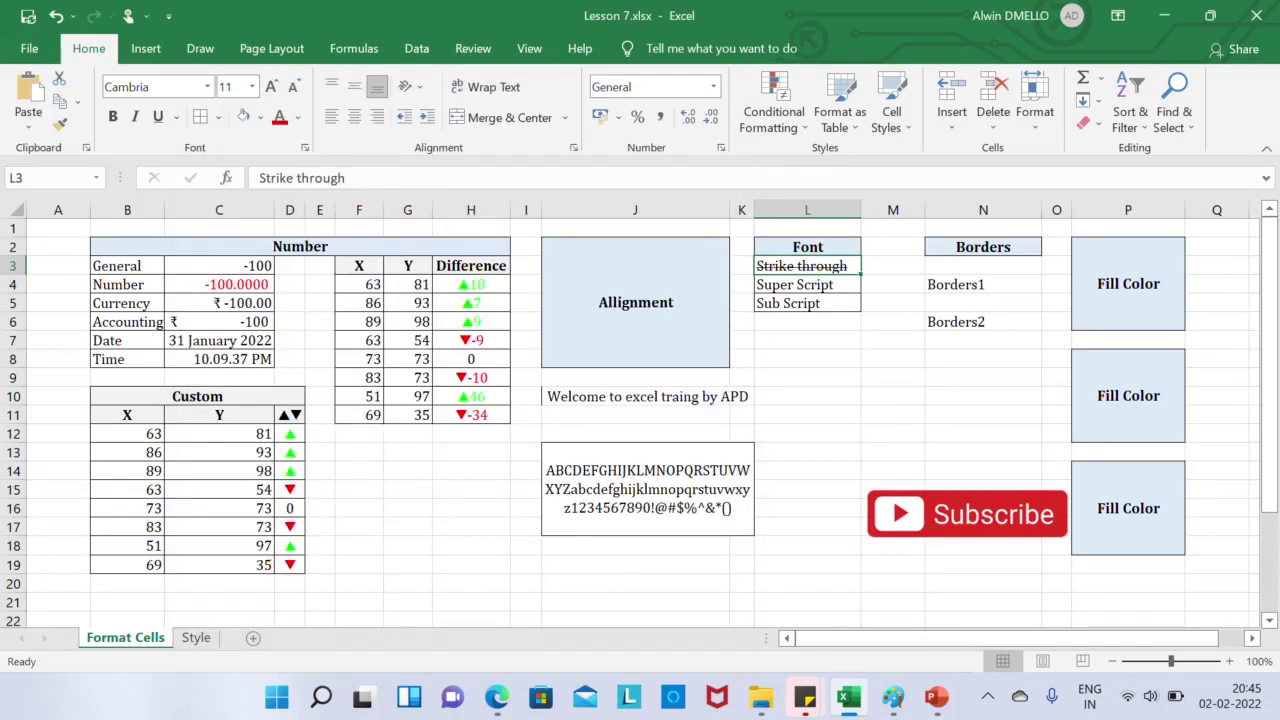
- Format only the word "Script" in cell L4 as superscript, leaving "Super" as normal text
click(826, 285)
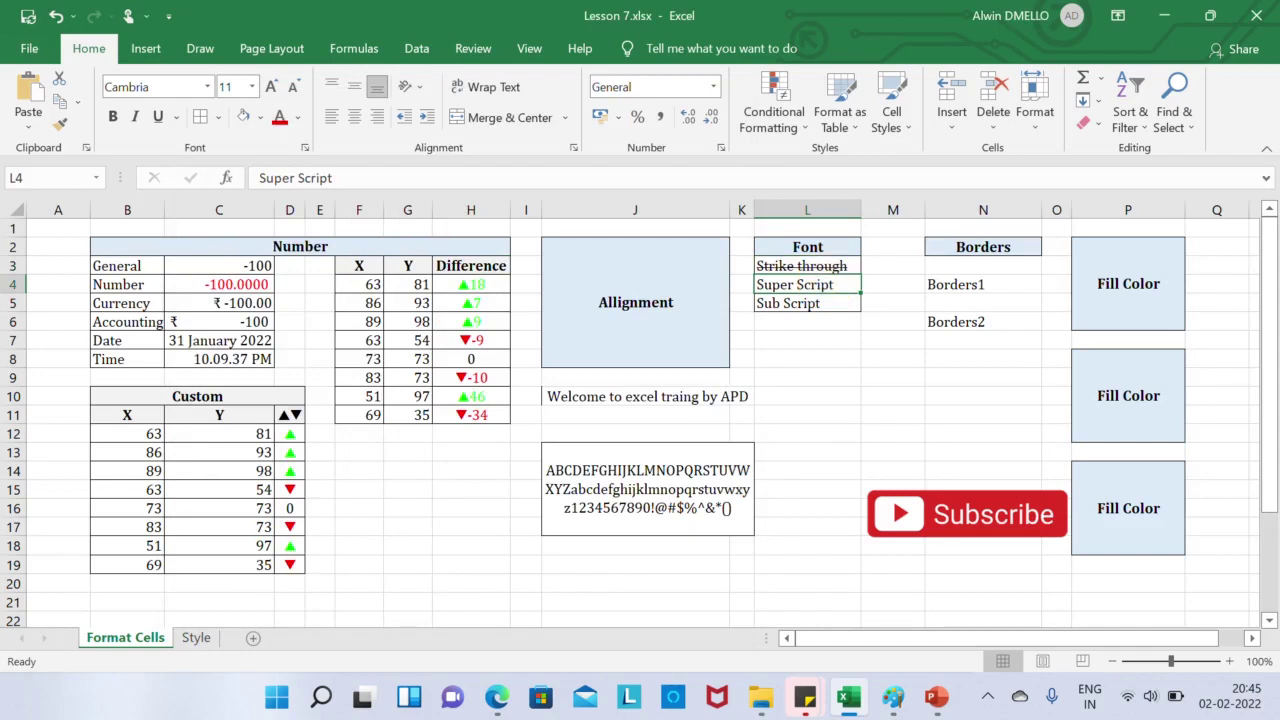
double_click(829, 286)
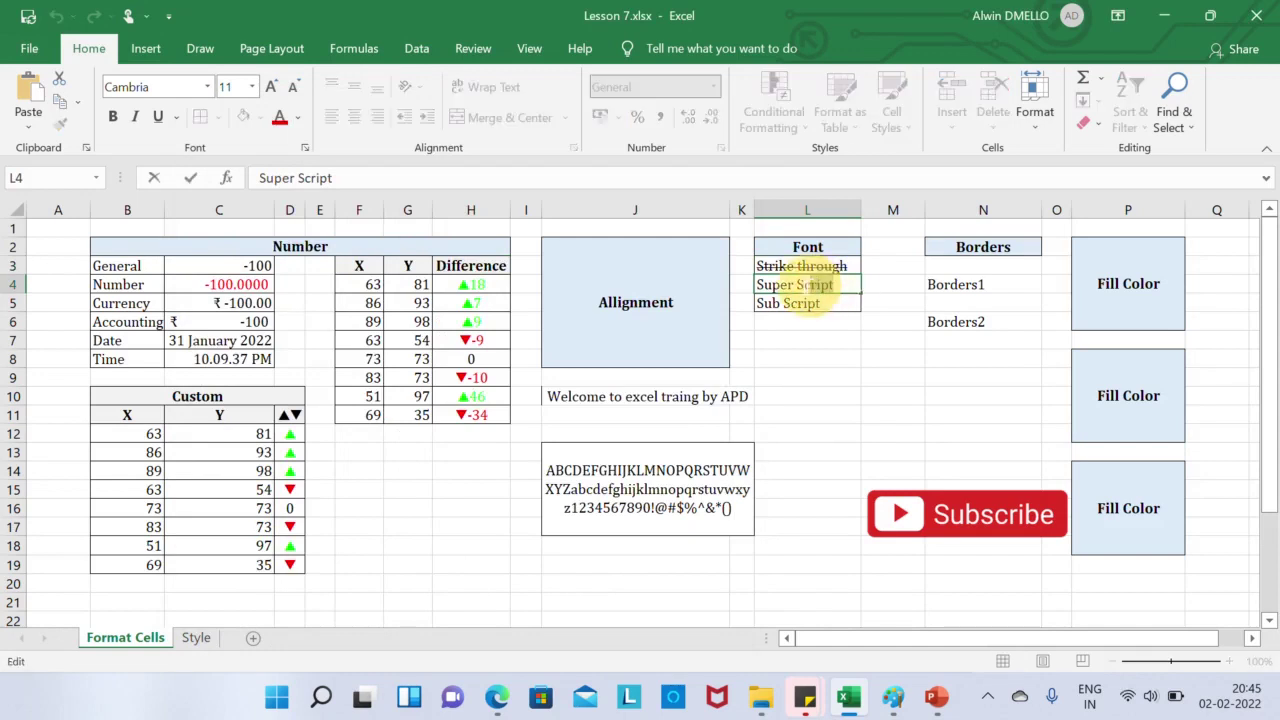
double_click(812, 285)
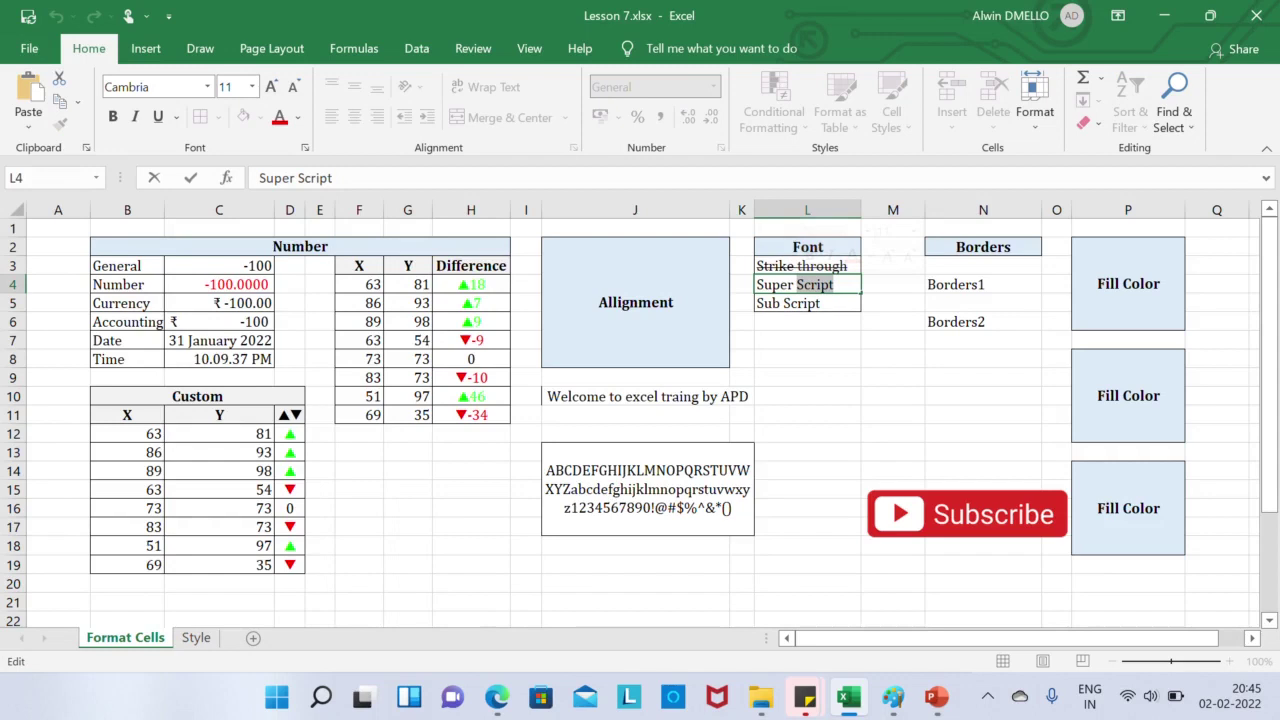
key(ctrl+1)
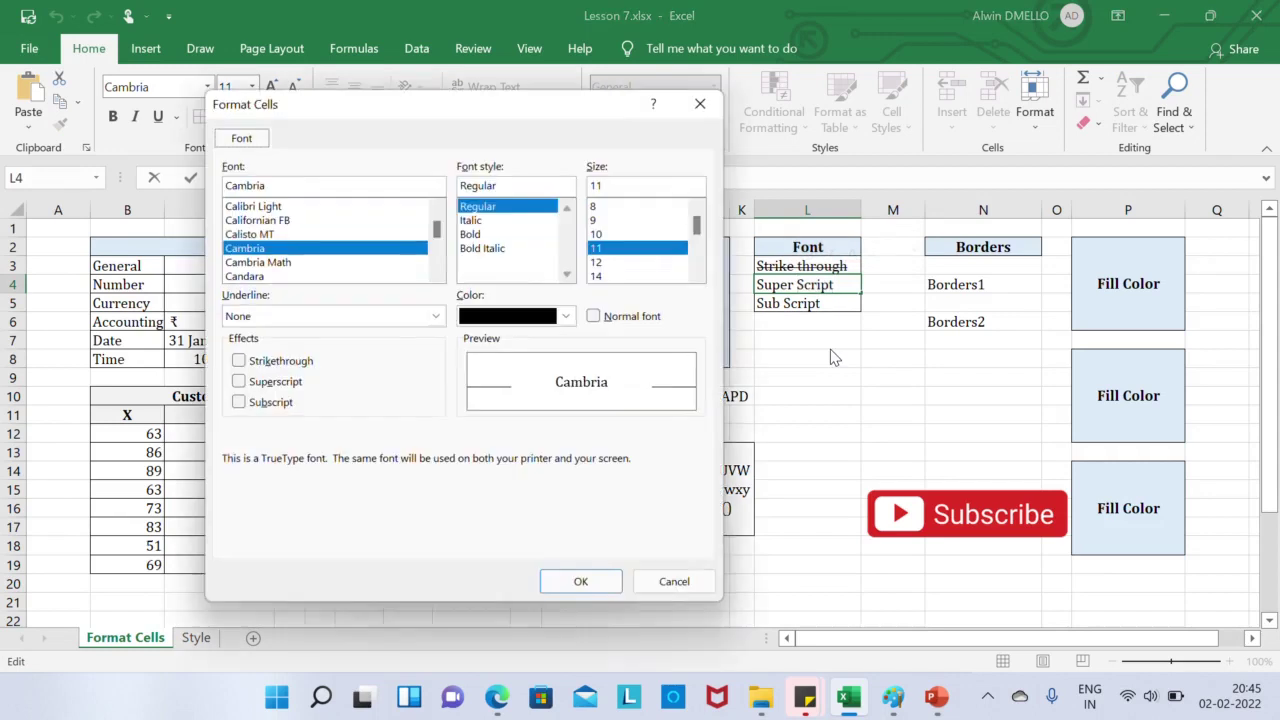
click(285, 387)
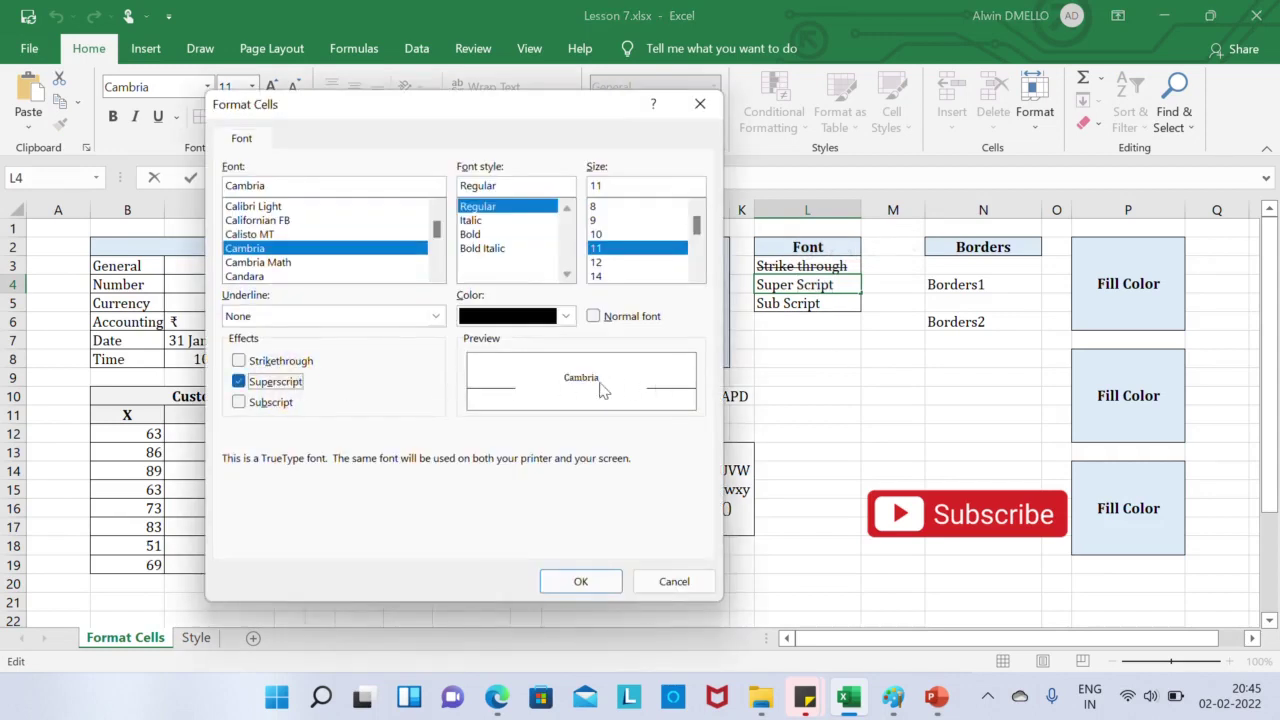
click(581, 582)
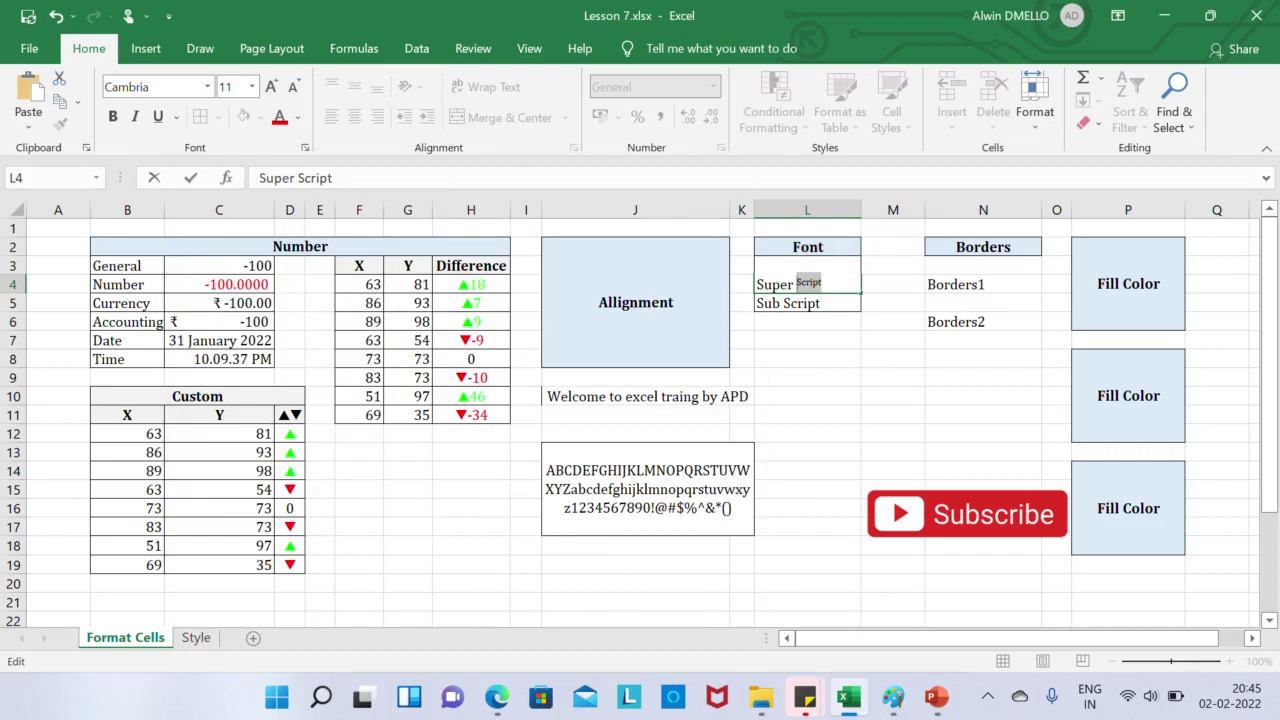
key(Return)
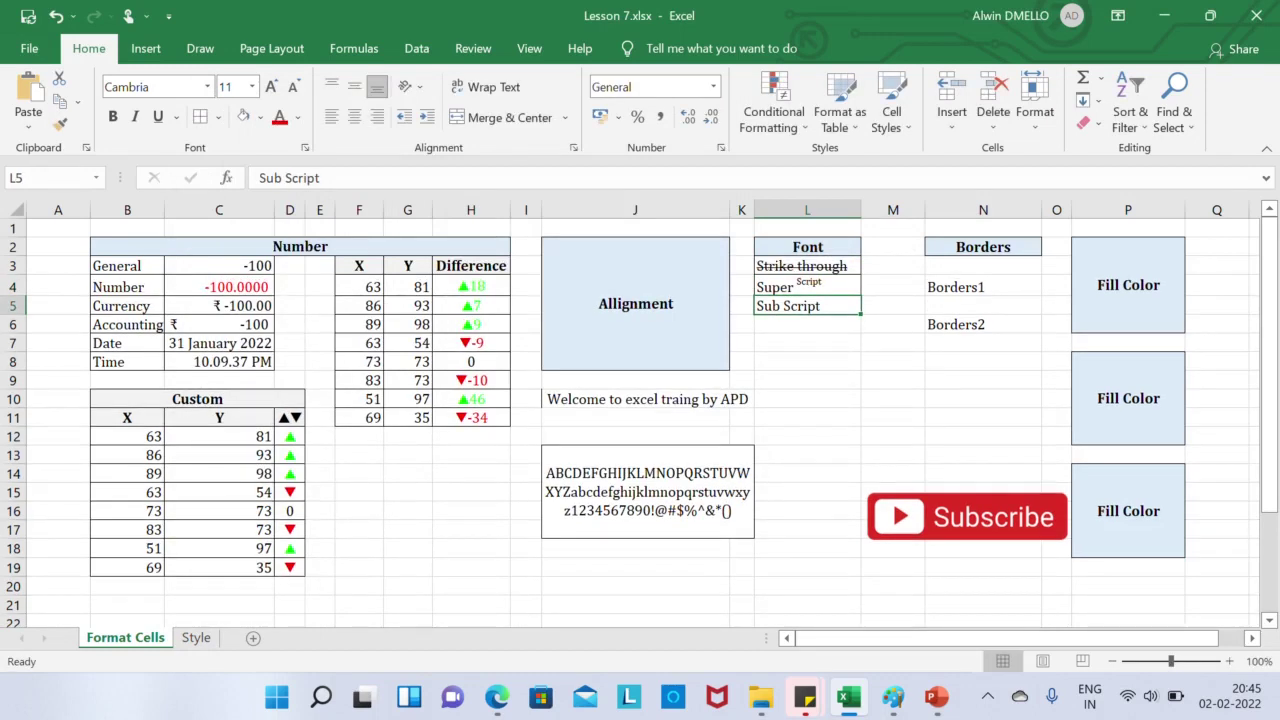
- Format only the word "Script" in cell L5 as subscript, leaving "Sub" as normal text
double_click(808, 309)
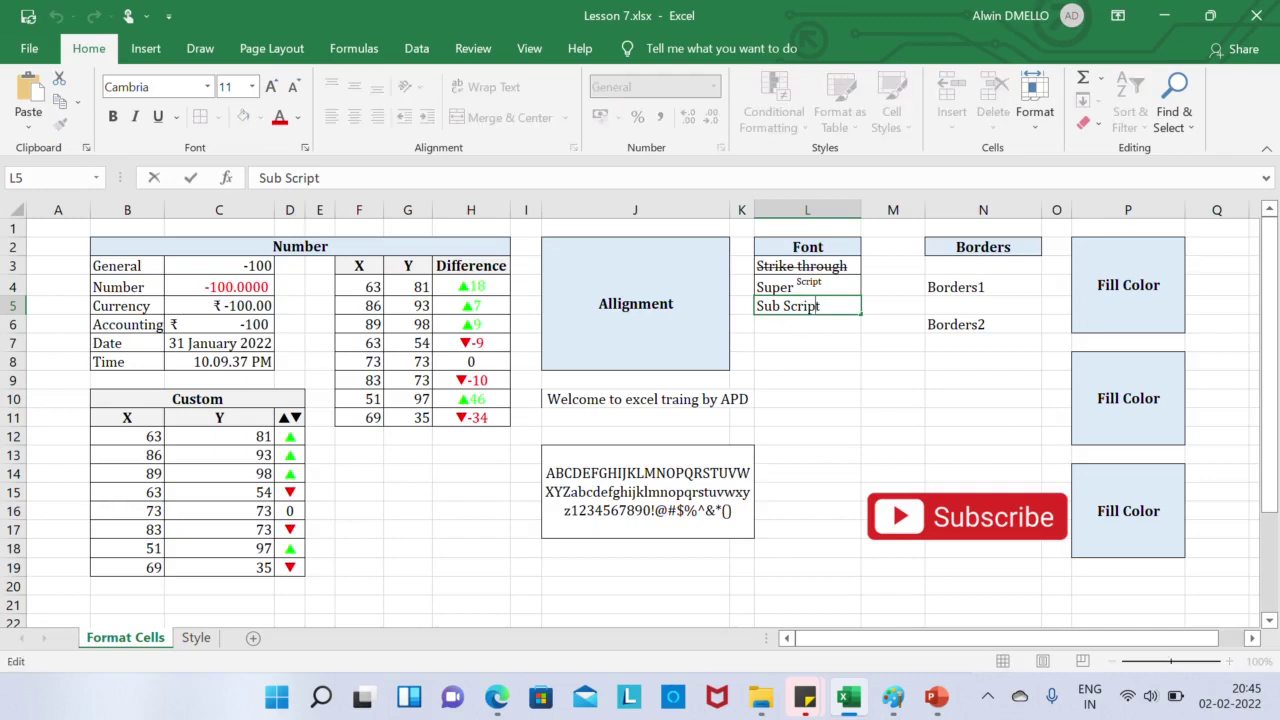
click(786, 307)
double_click(786, 307)
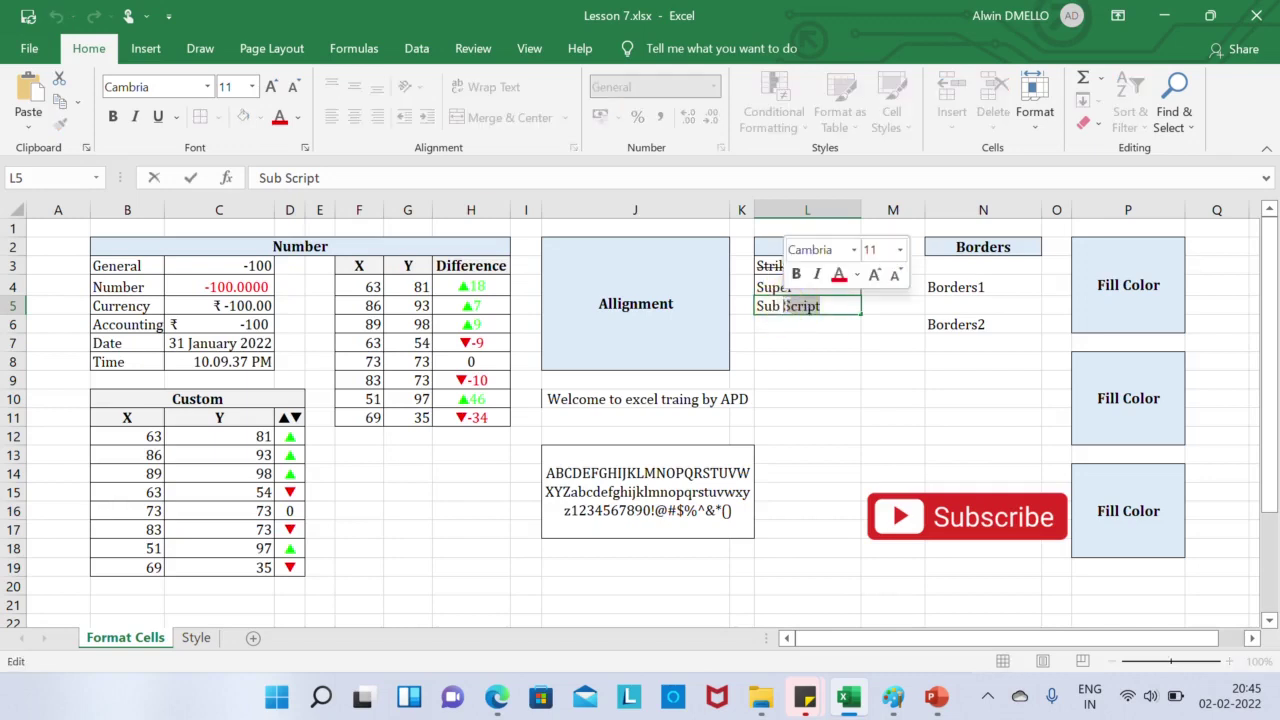
key(ctrl+1)
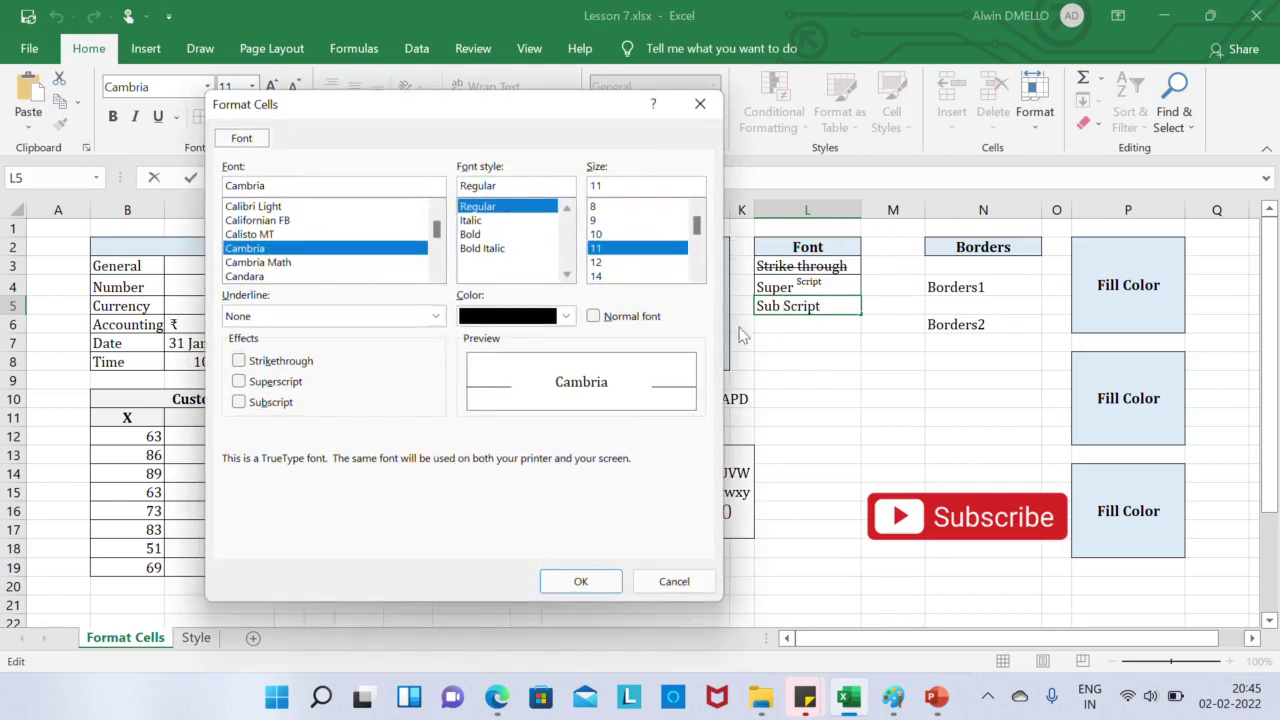
click(281, 404)
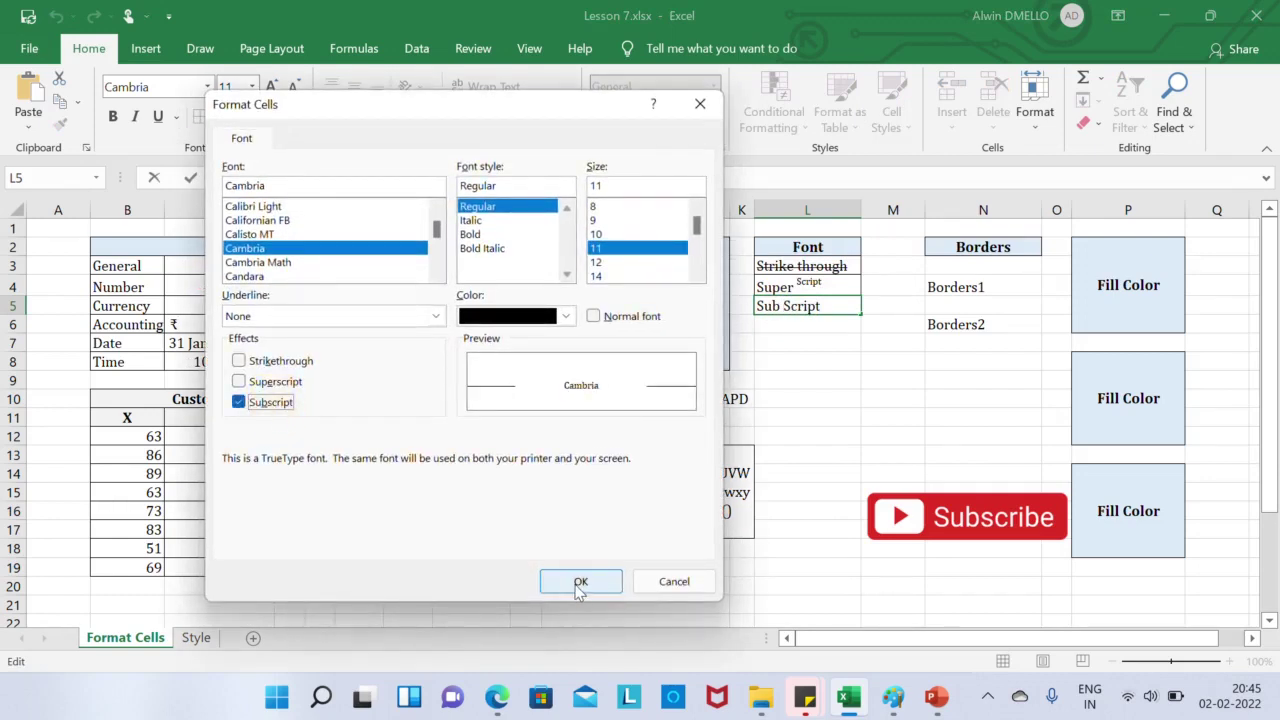
click(580, 581)
key(Return)
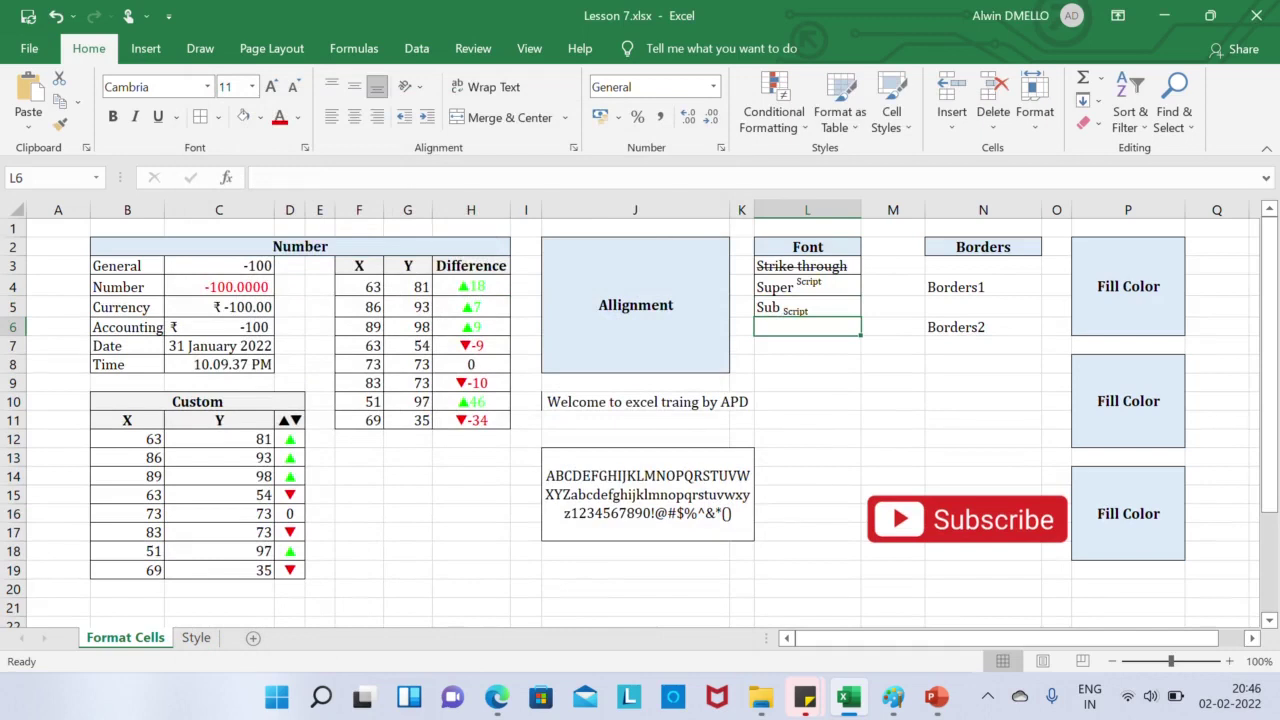
- Change the font of the alphabet text block at J13 to Wingdings
click(660, 490)
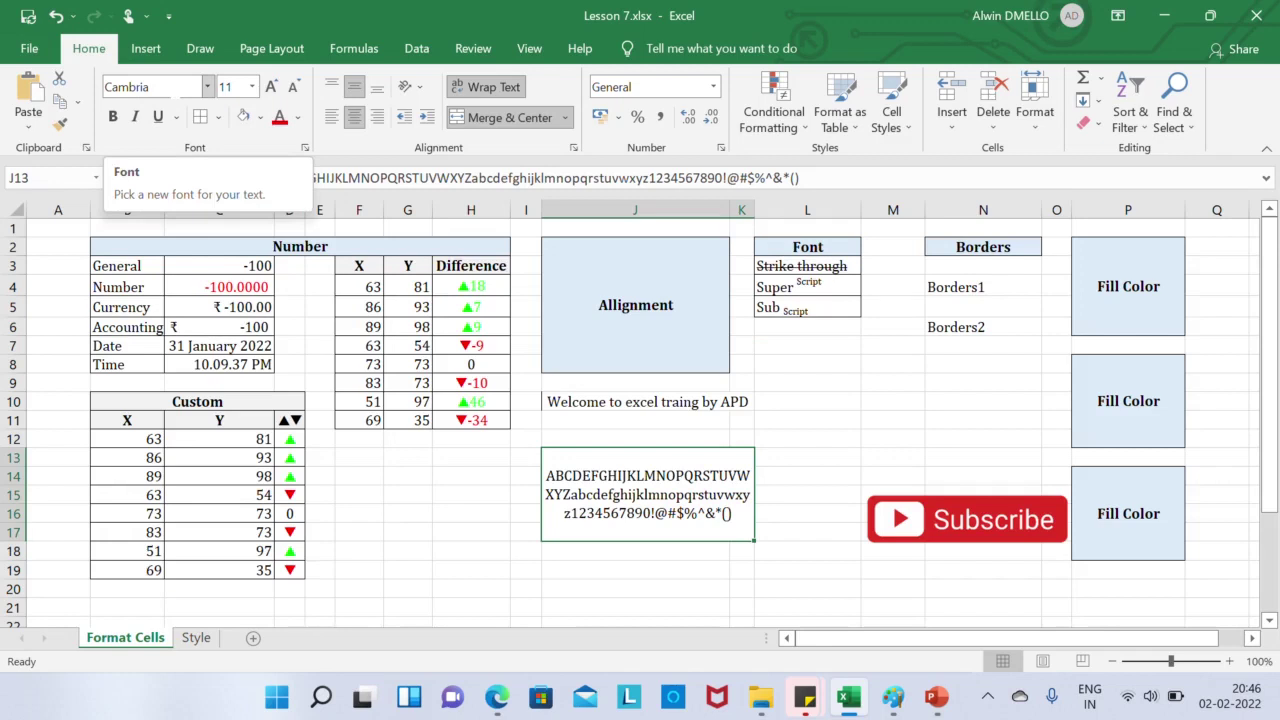
click(150, 87)
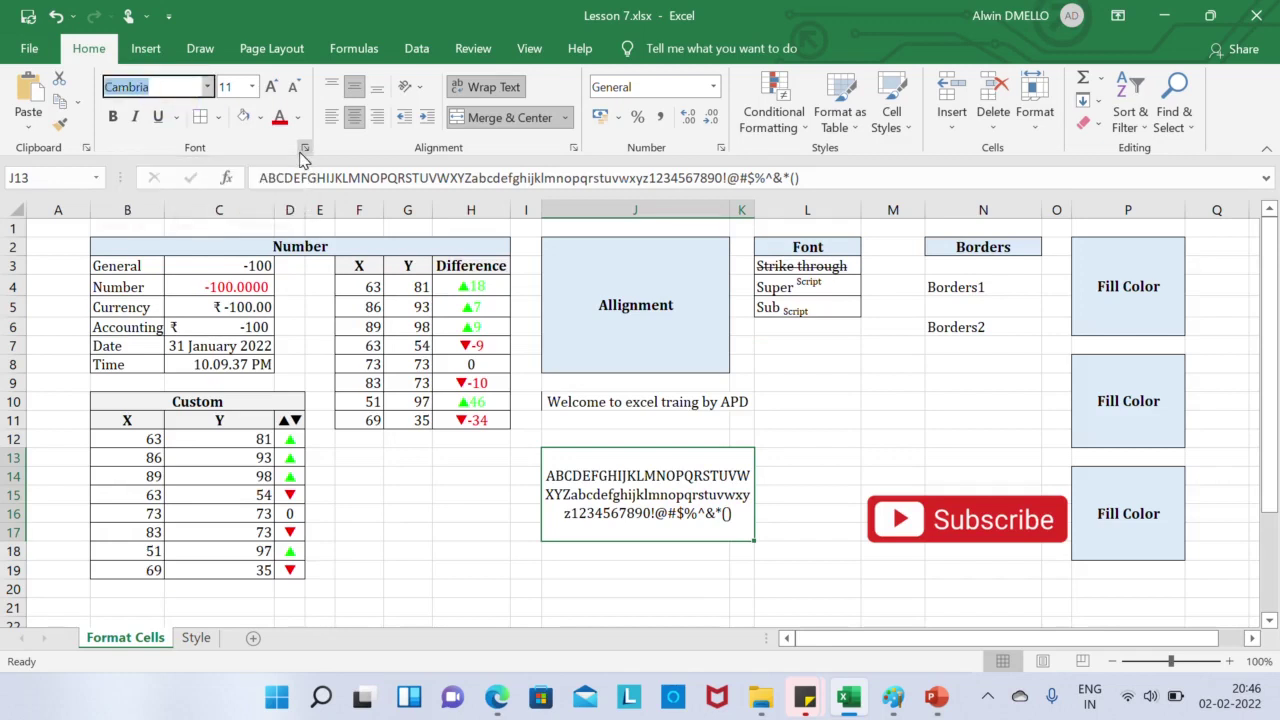
text(Wingdings)
key(Tab)
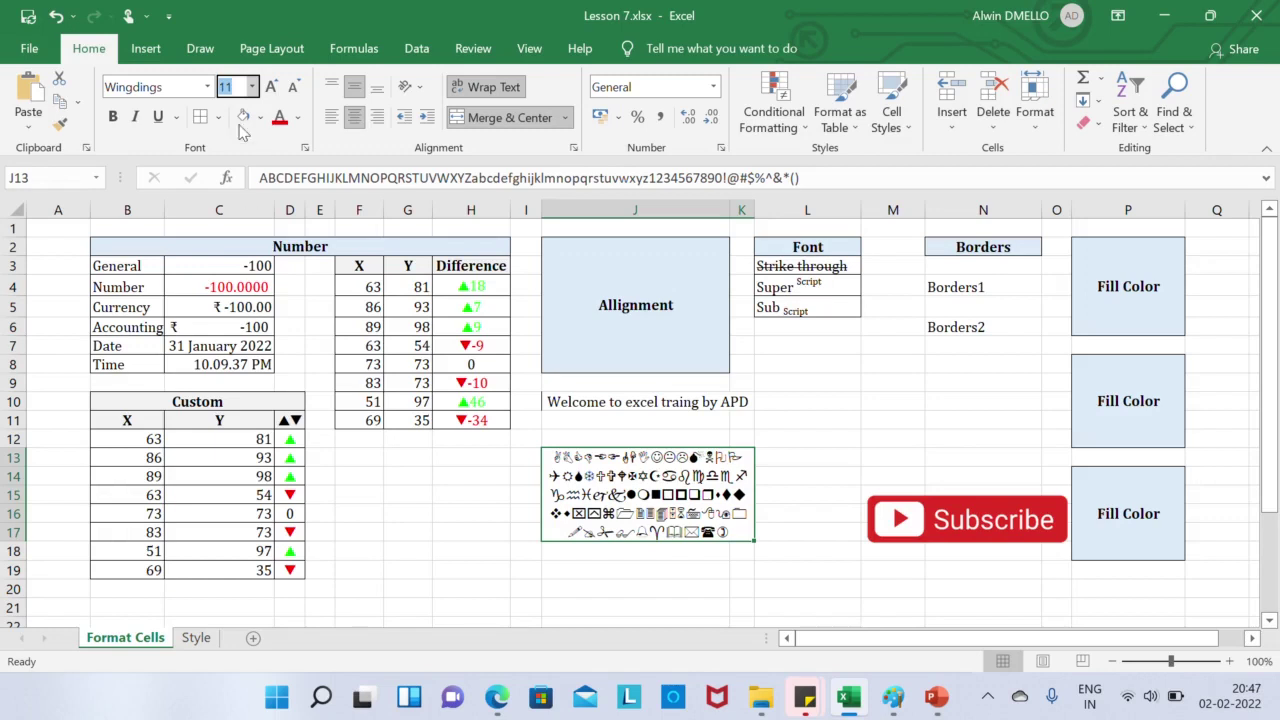
- Preview the text block at J13 in other symbol fonts such as Wingdings 3, keeping the current font
click(207, 87)
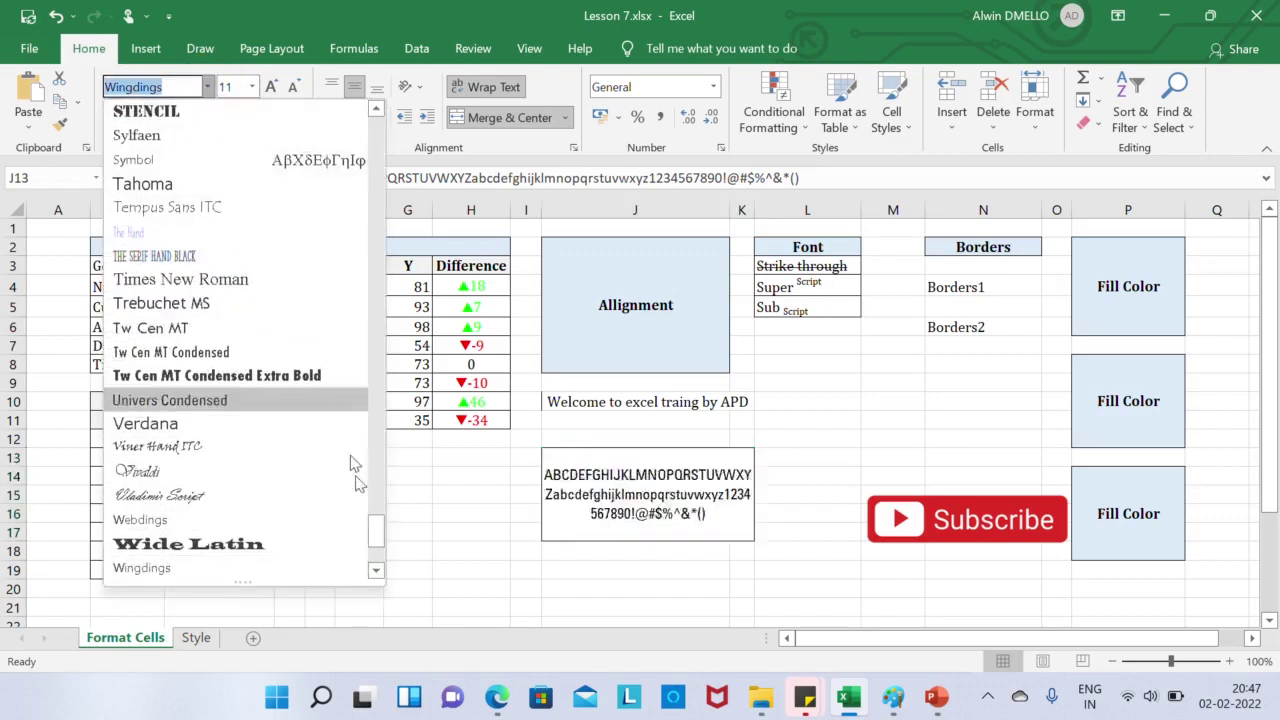
click(376, 571)
click(376, 571)
click(377, 572)
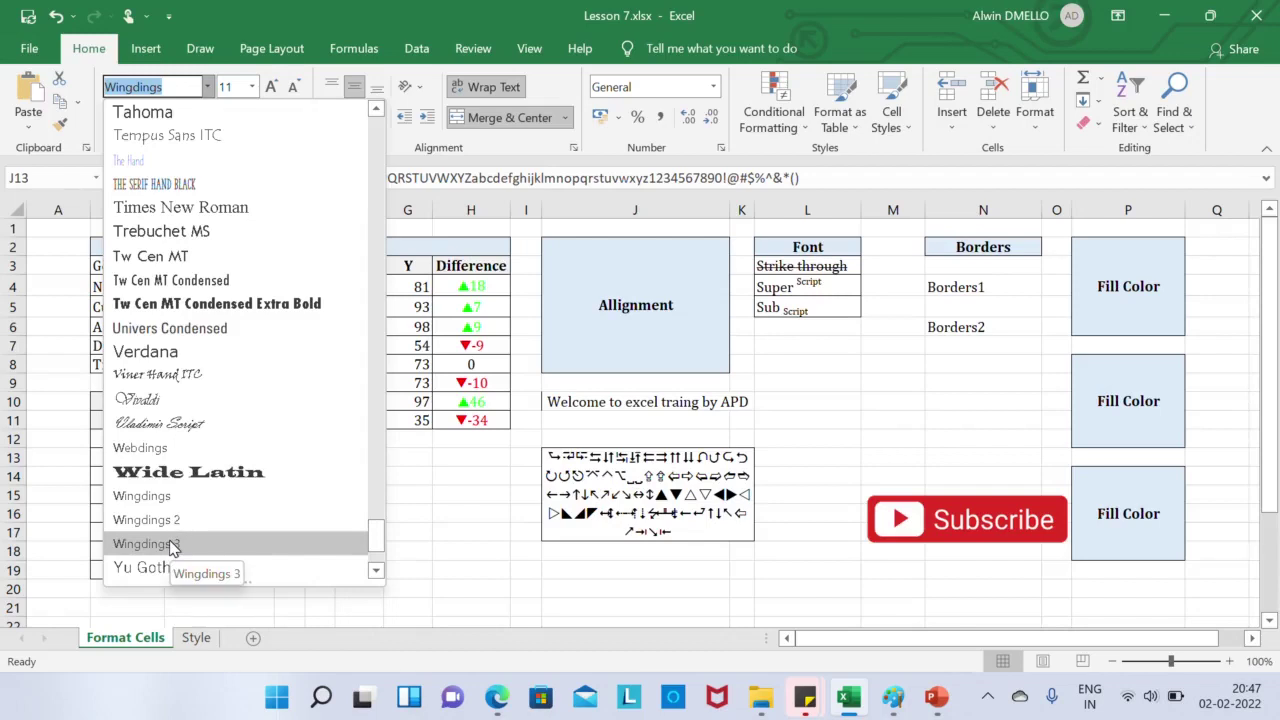
key(Escape)
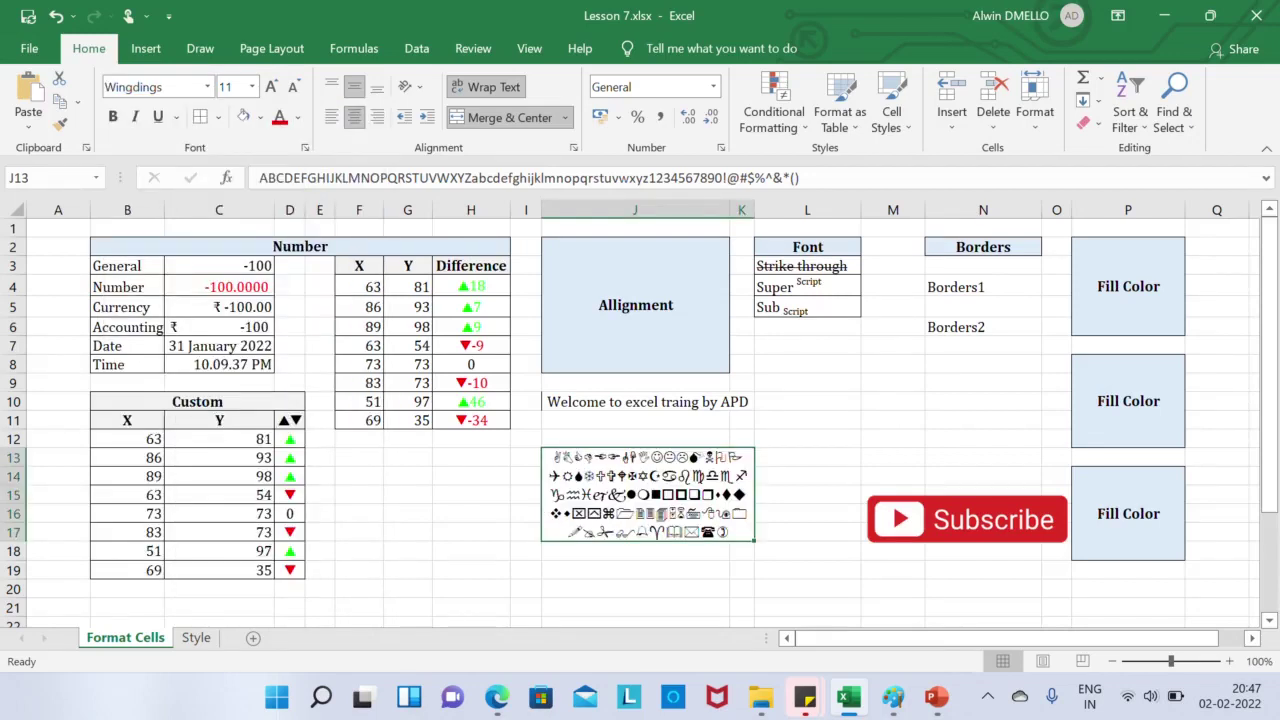
- Give the "Borders1" cell N4 an outline border with the double line style in standard blue
click(983, 287)
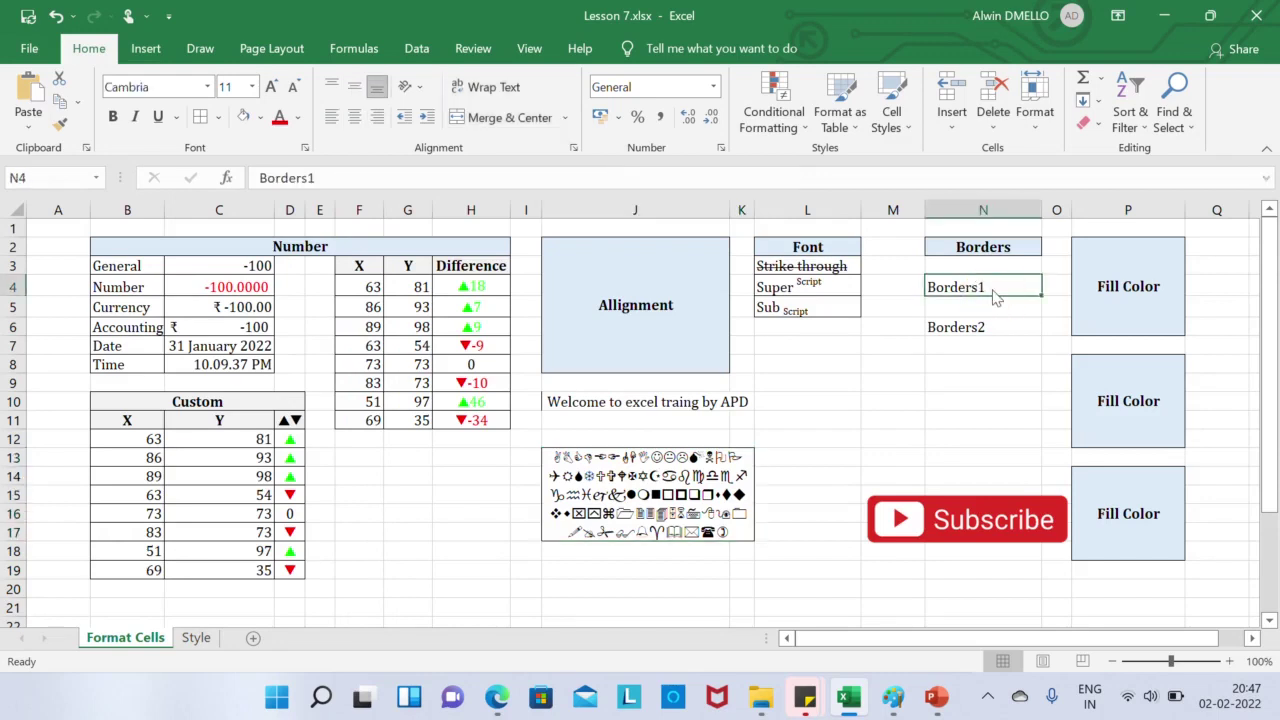
key(ctrl+1)
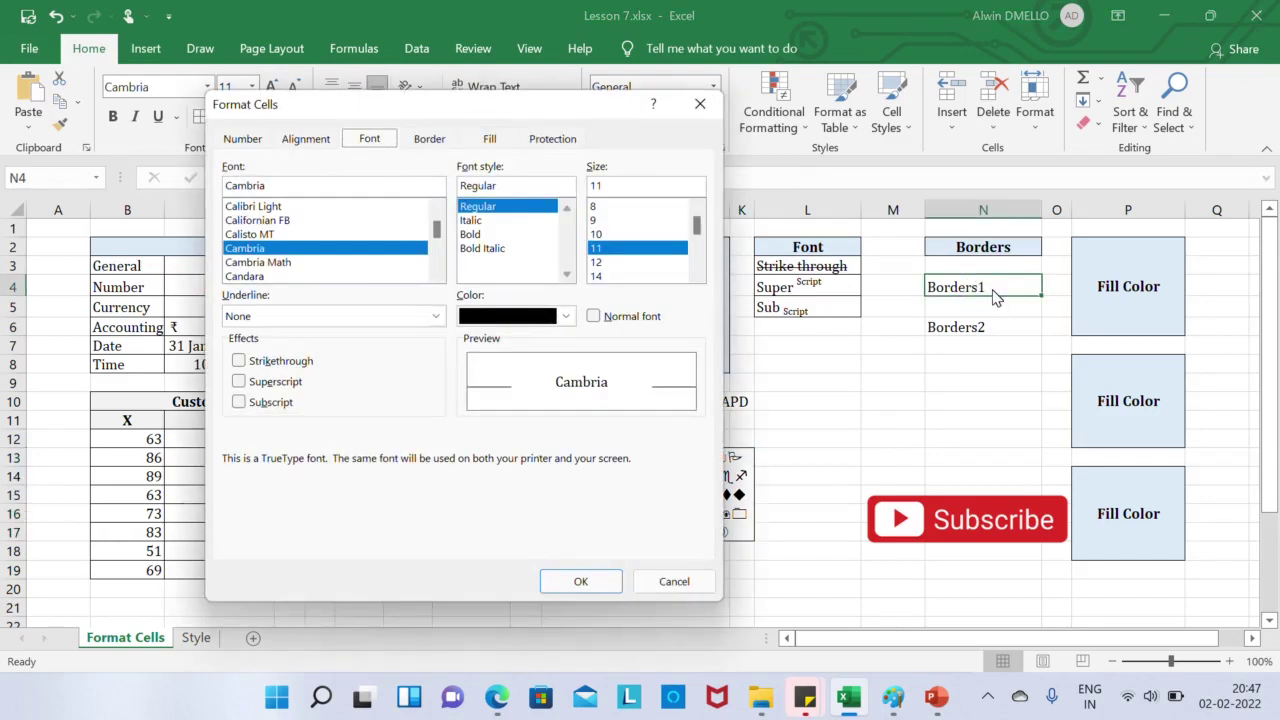
click(434, 141)
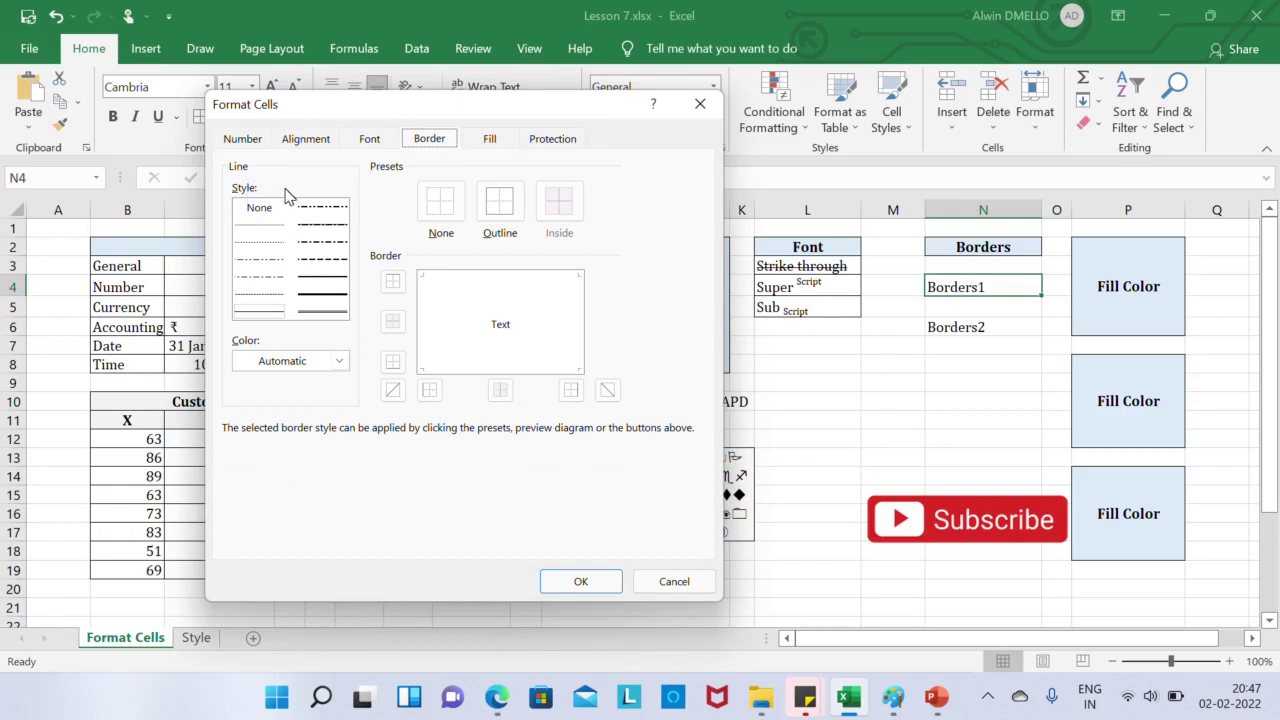
click(317, 313)
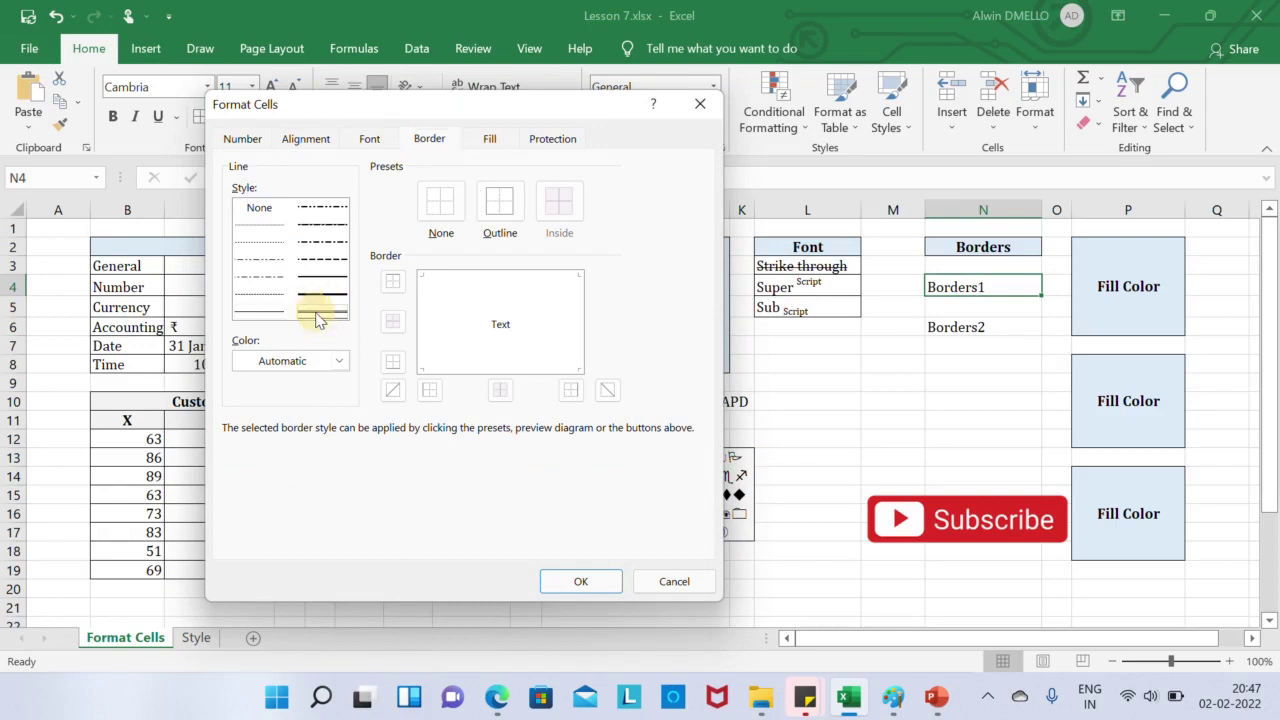
click(339, 362)
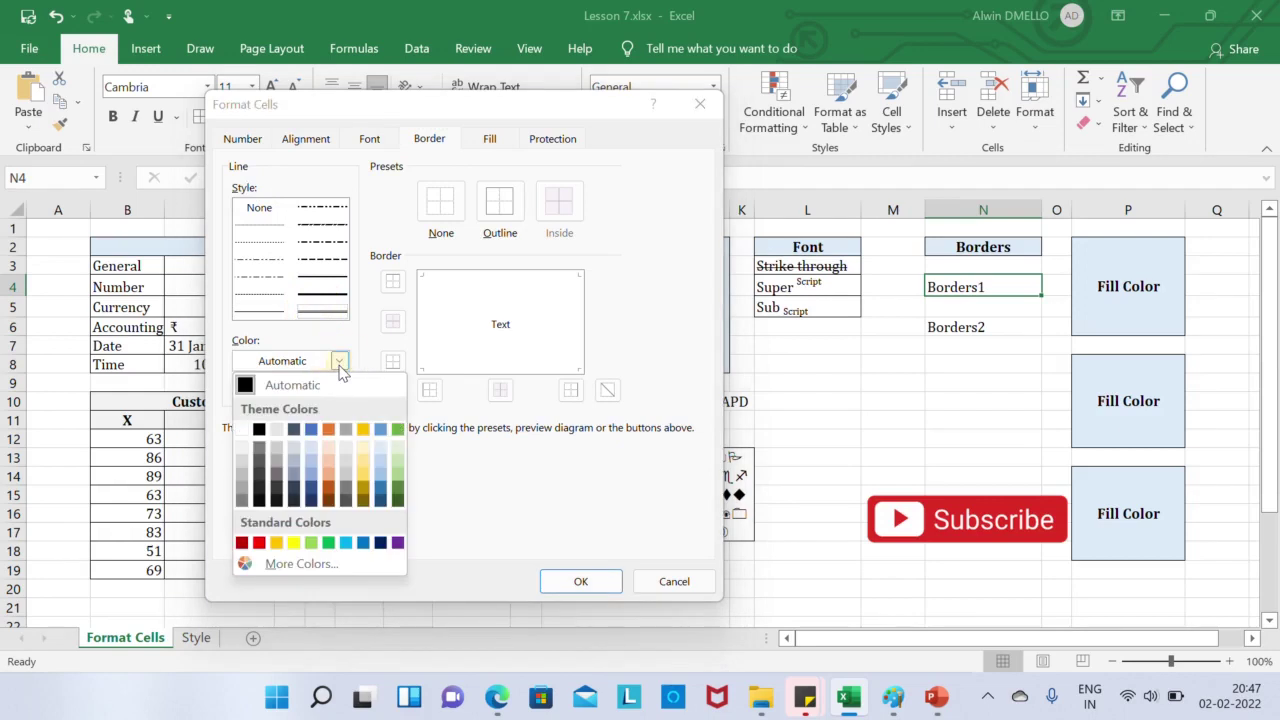
click(362, 543)
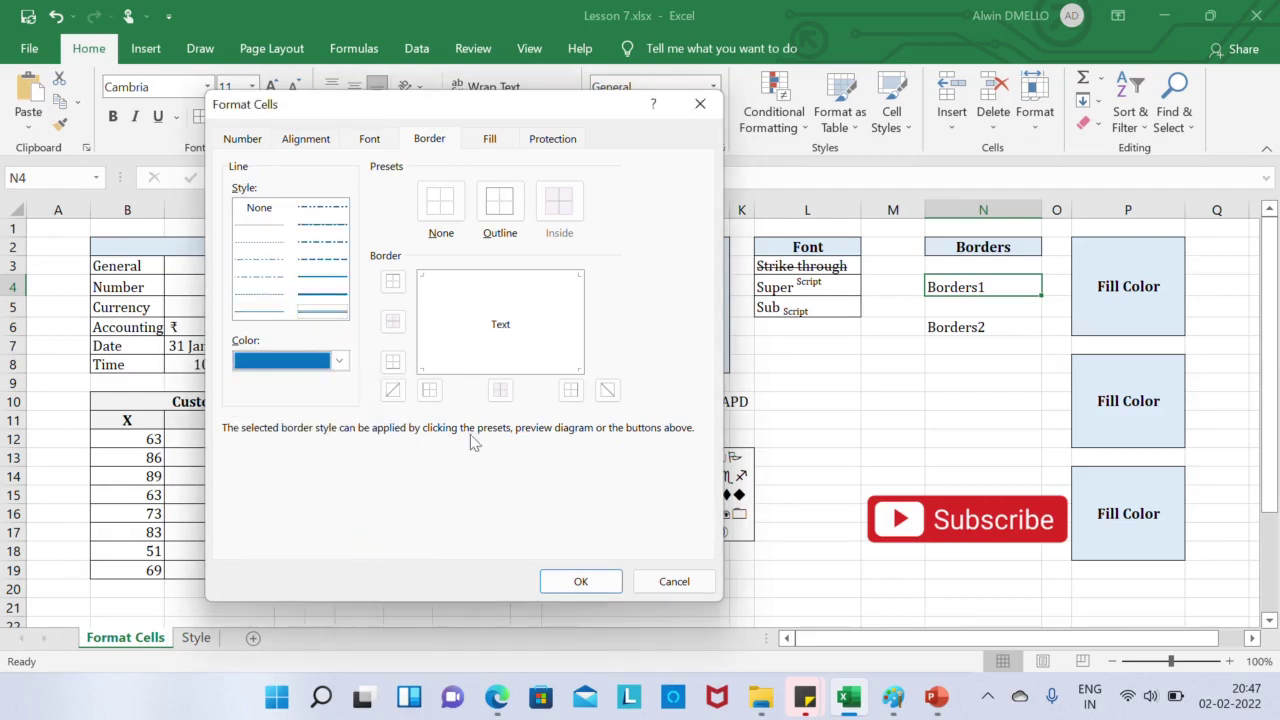
click(515, 208)
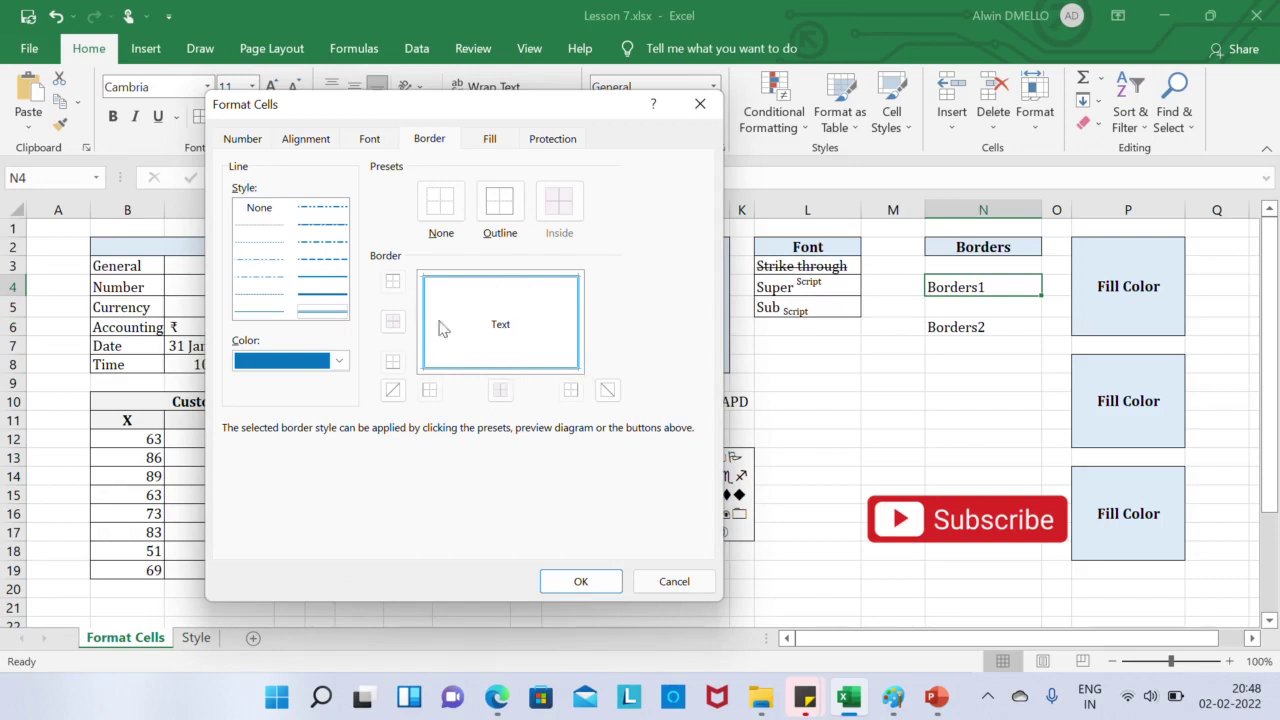
- Remove the top and bottom borders of cell N4, add a downward diagonal border, and apply the border settings
click(393, 284)
click(393, 361)
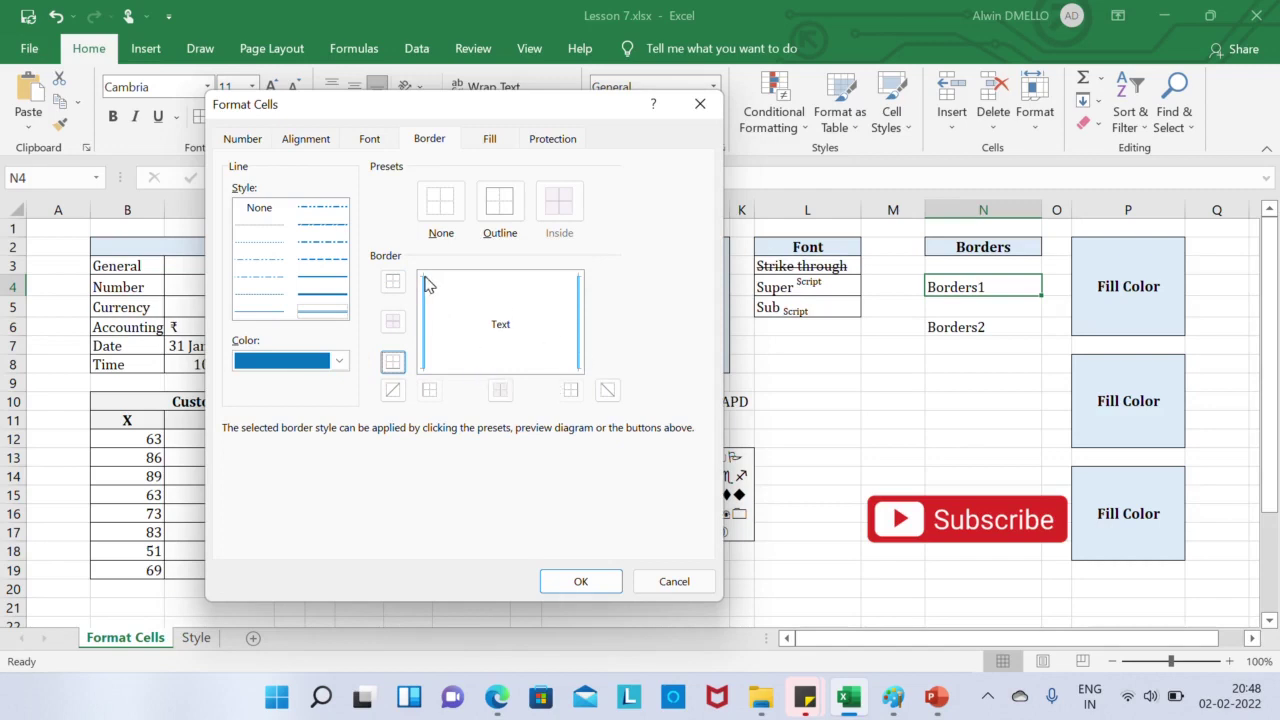
click(608, 391)
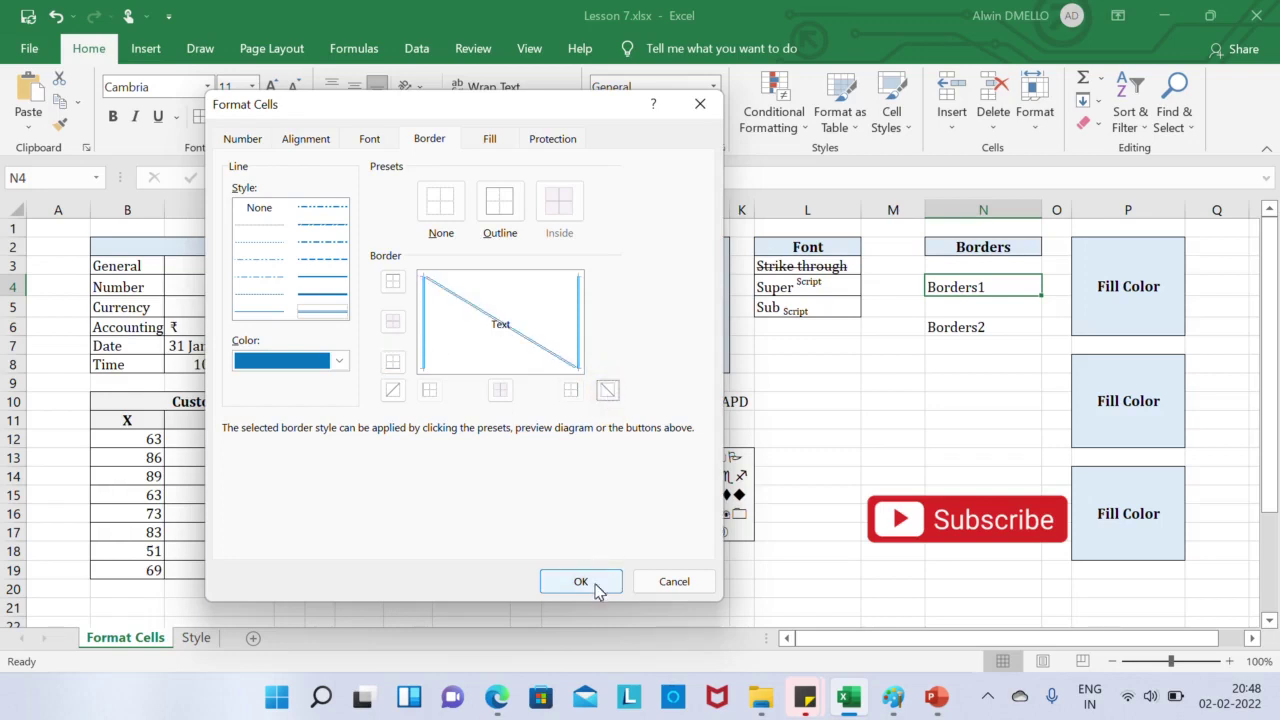
click(581, 582)
click(1012, 382)
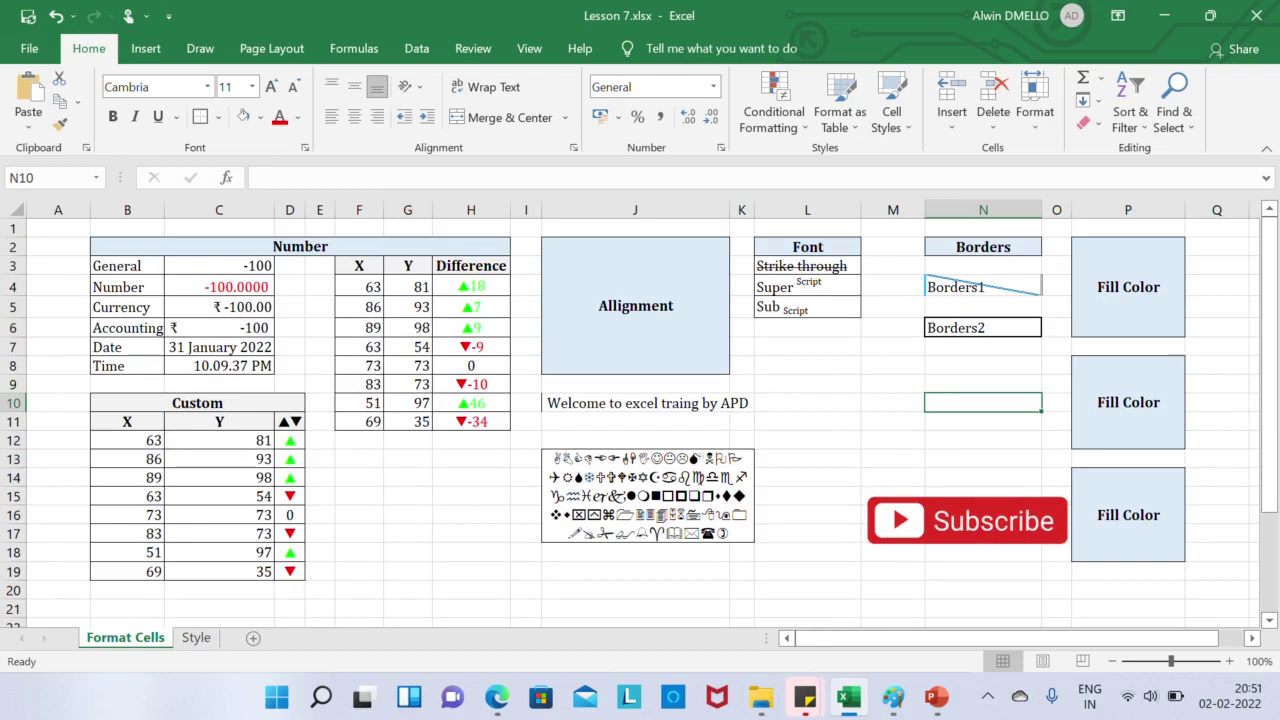
- Fill the "Fill Color" block at P2 with a thin diagonal stripe pattern on a standard light blue background
click(1130, 300)
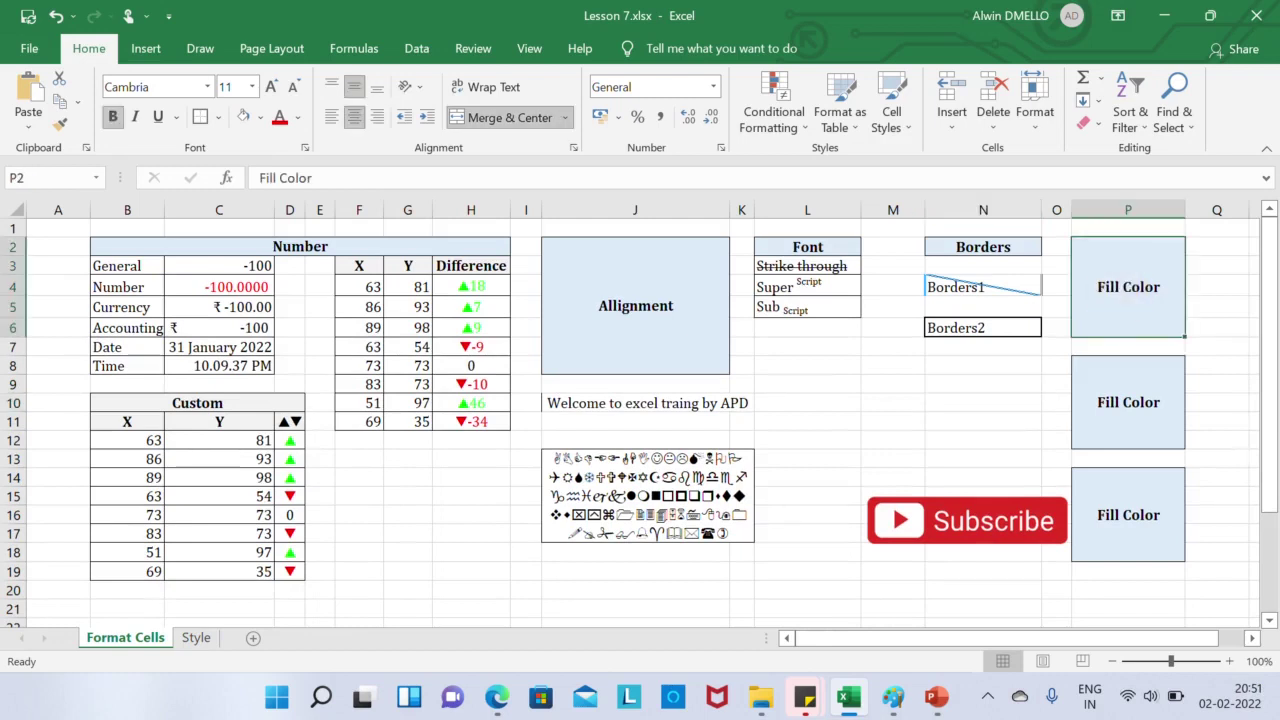
key(ctrl+1)
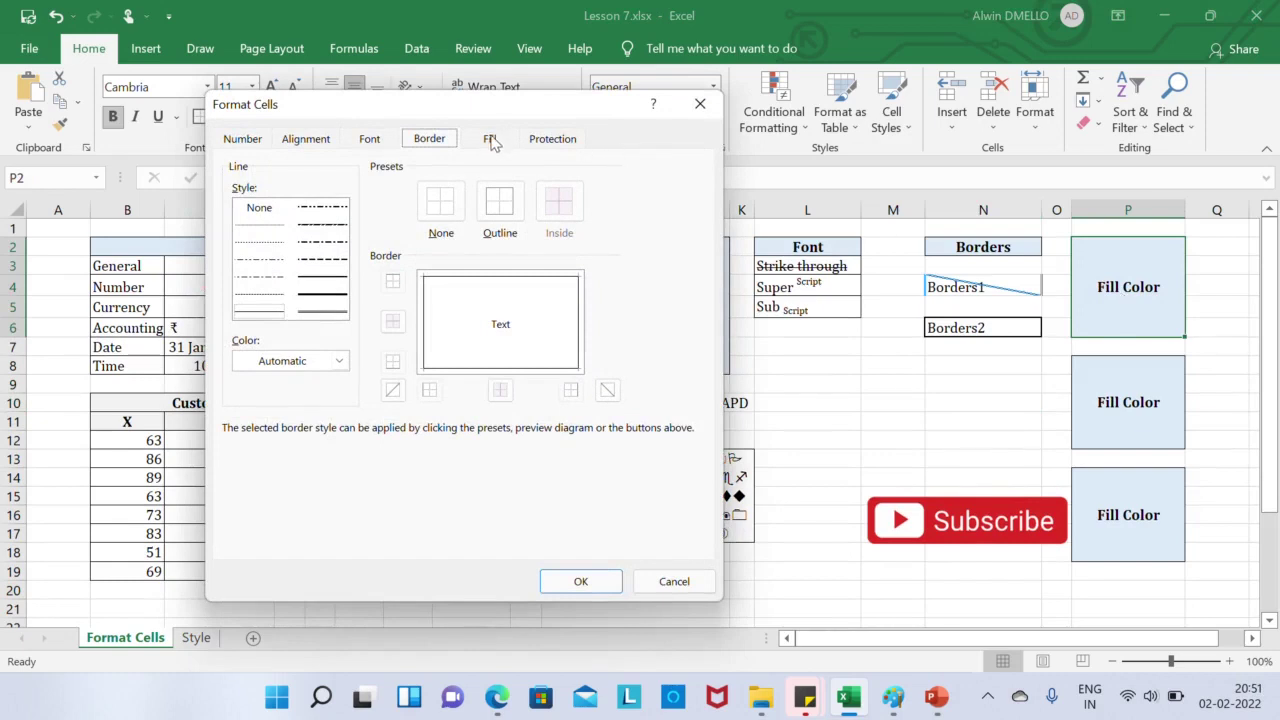
click(490, 139)
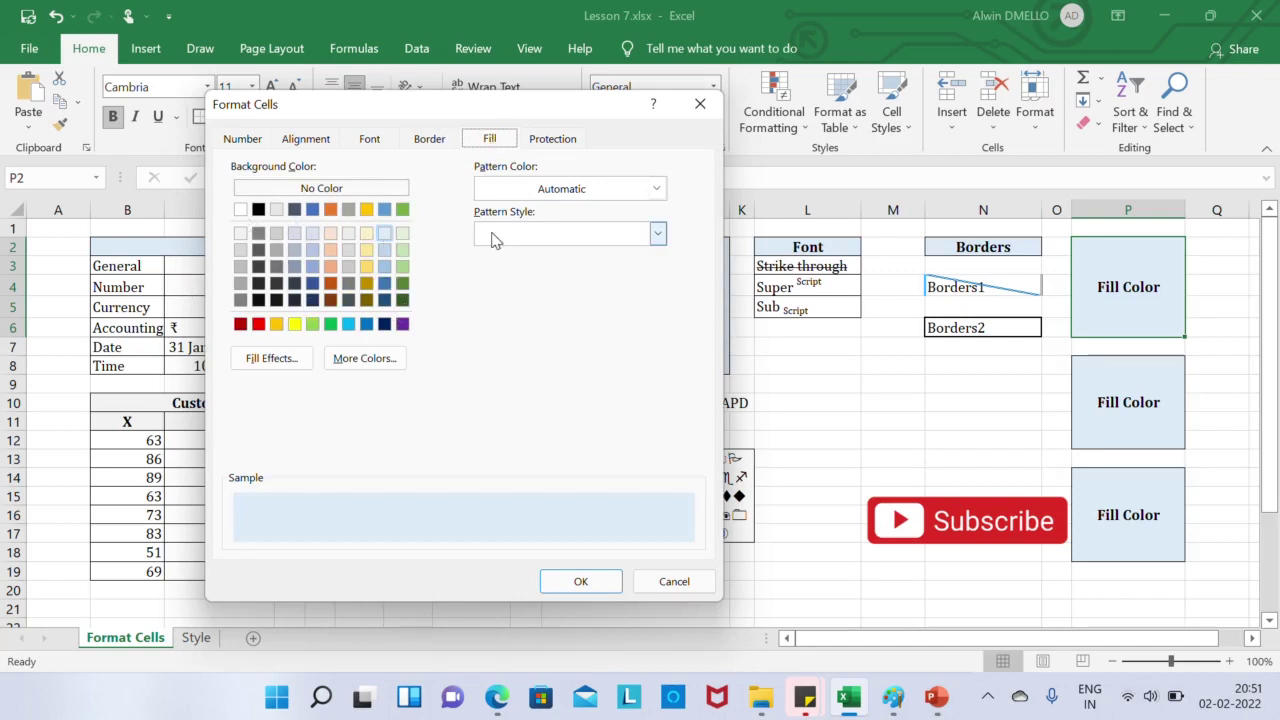
click(659, 237)
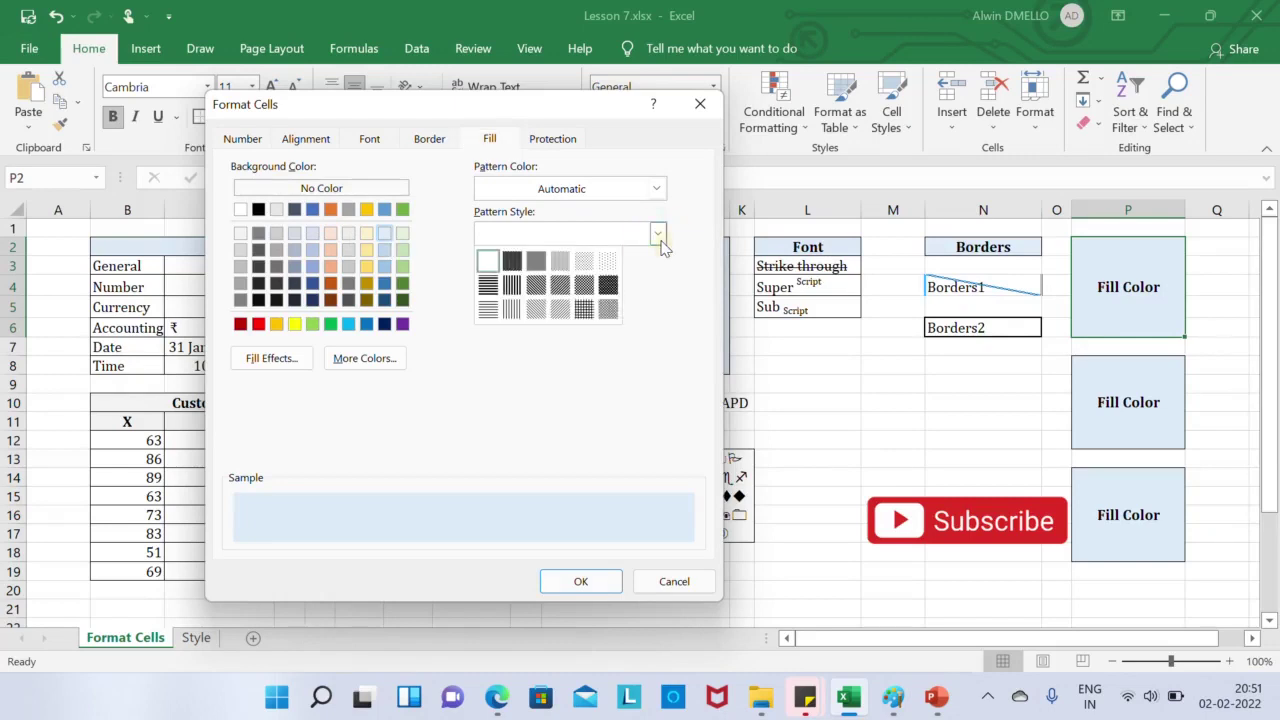
click(558, 312)
click(348, 325)
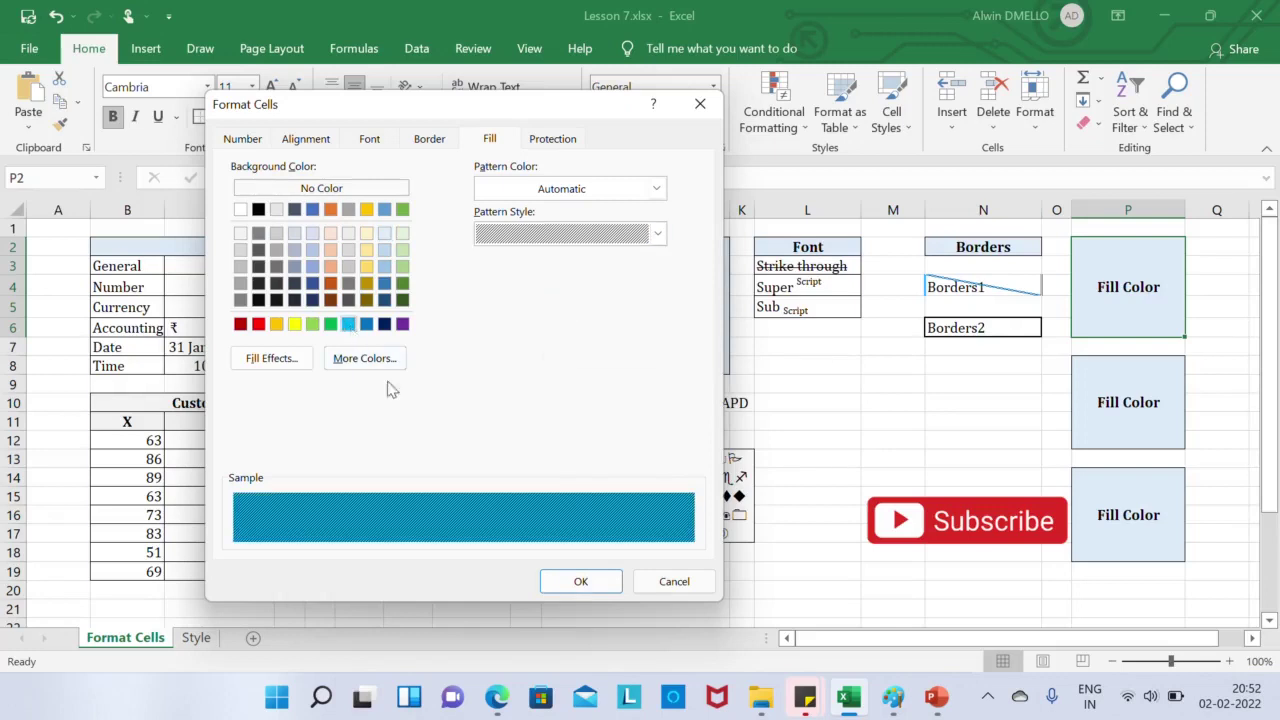
click(580, 581)
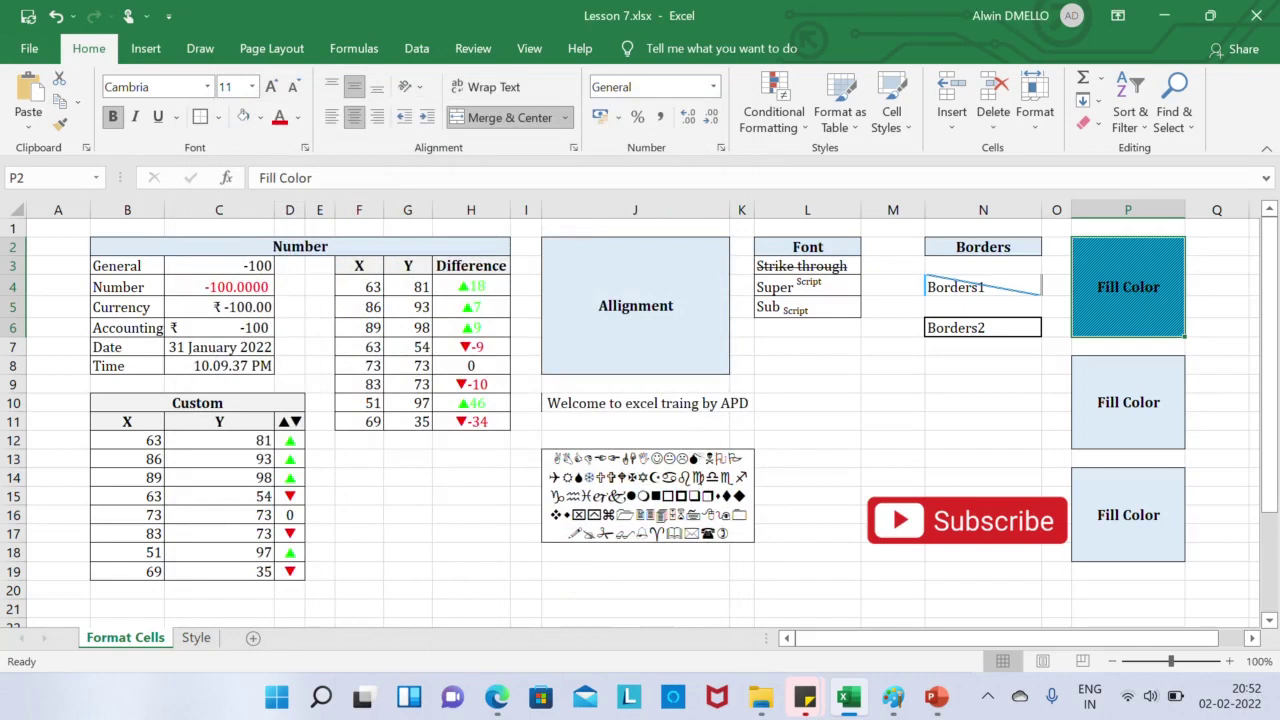
- Fill the "Fill Color" block at P8 with a two-color white and blue gradient using the From center shading style
click(1136, 402)
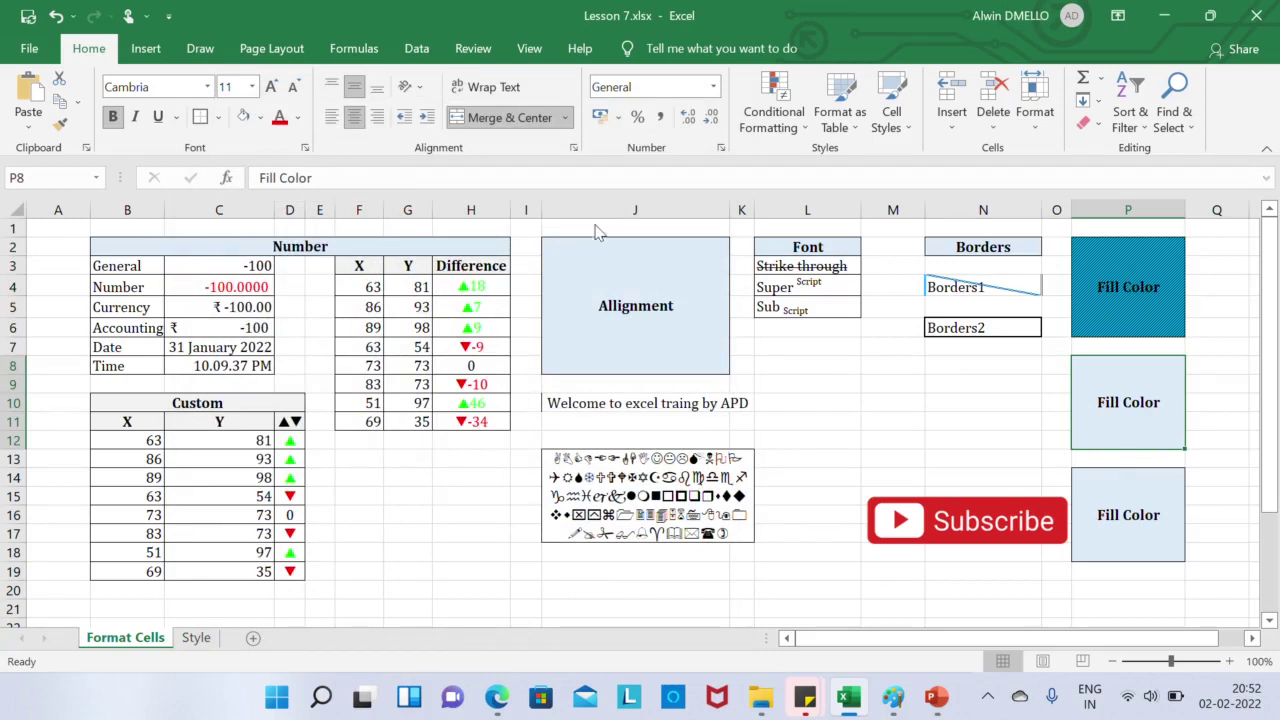
key(ctrl+1)
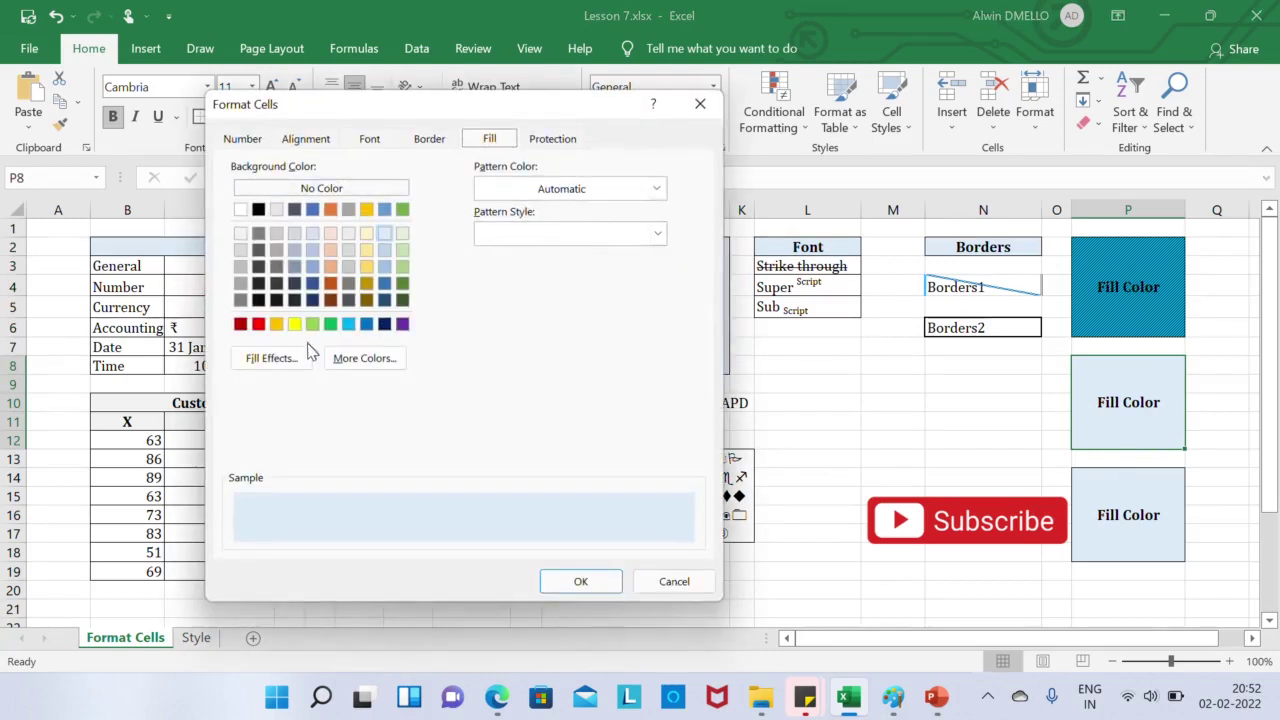
click(285, 364)
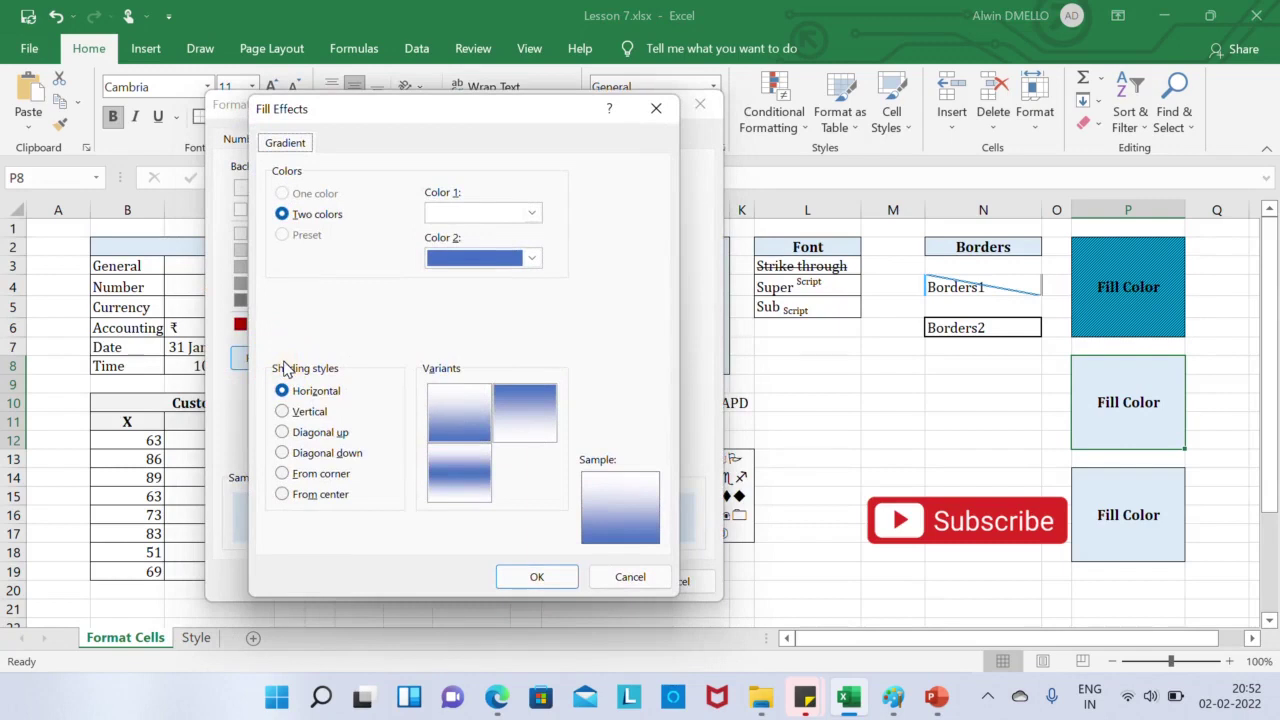
click(532, 212)
click(533, 211)
click(318, 494)
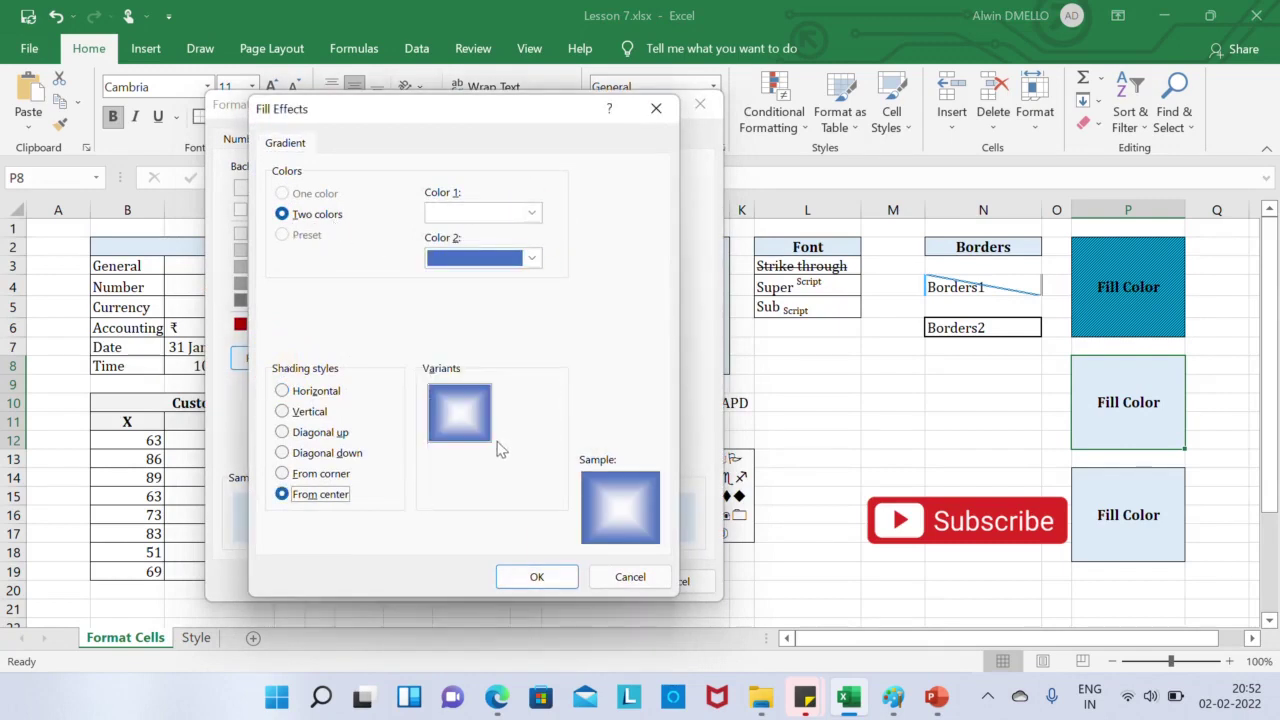
click(545, 576)
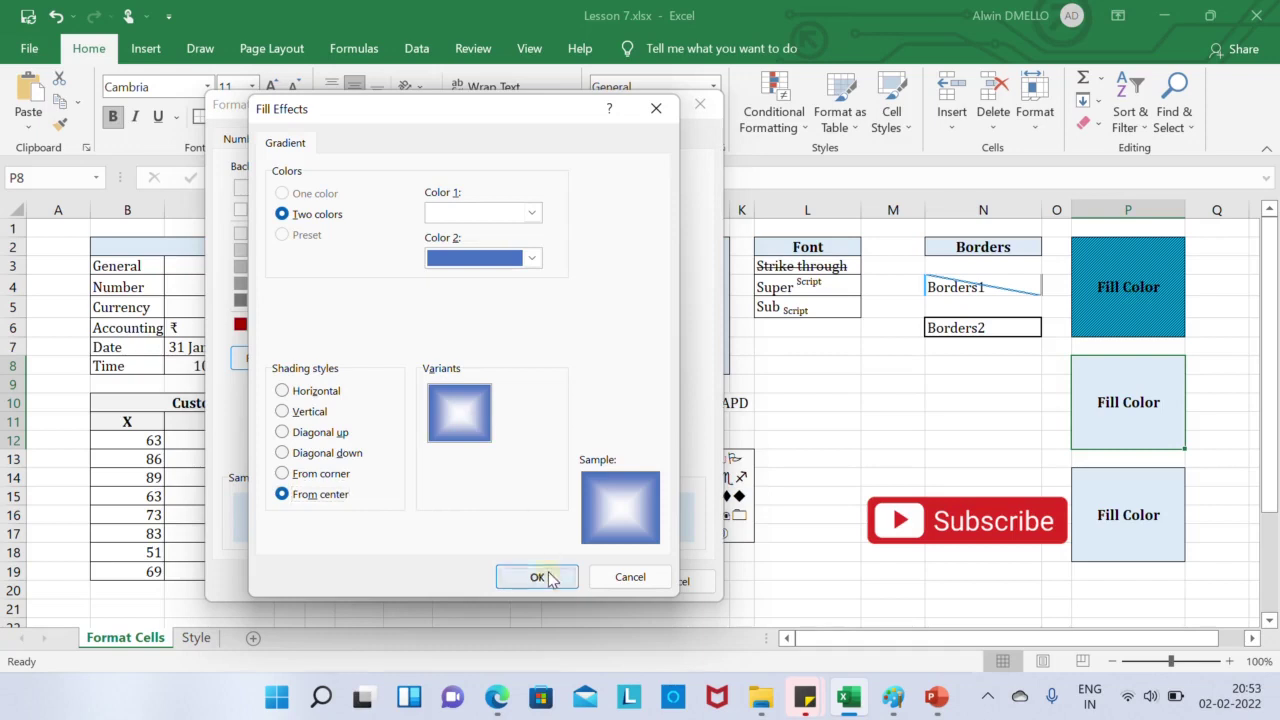
click(580, 578)
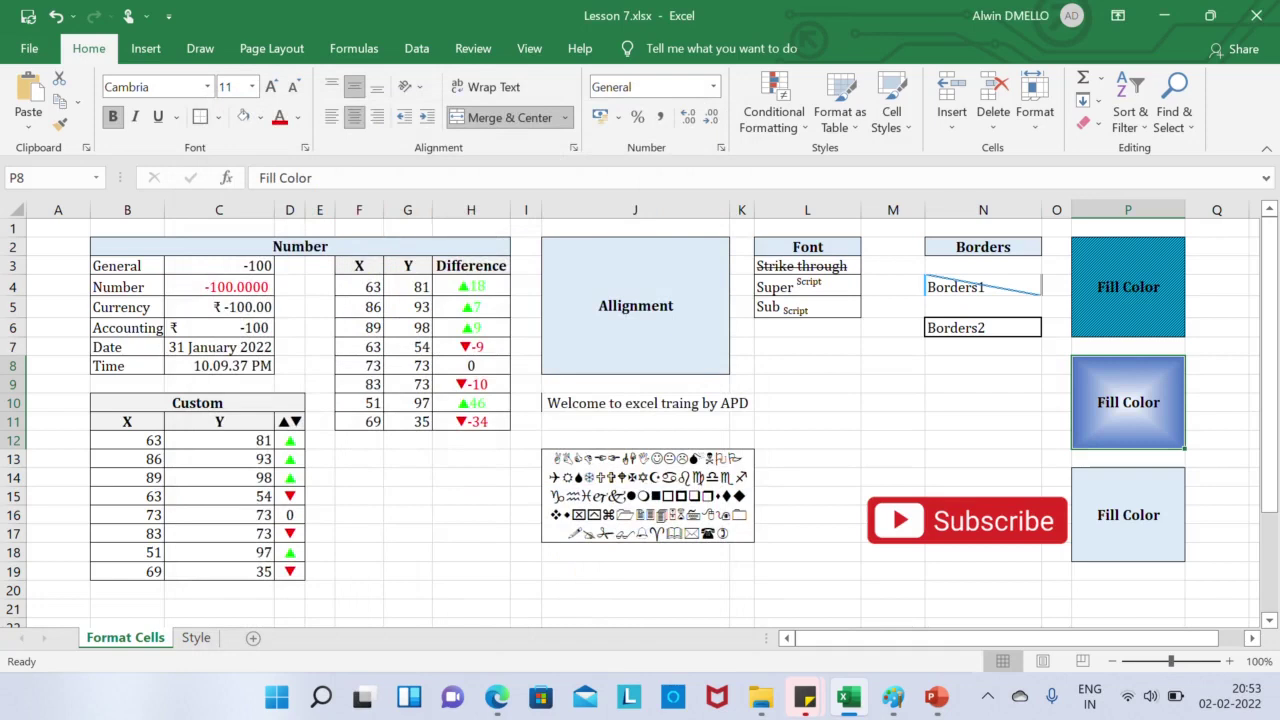
- Copy the Subscribe picture from the worksheet, switch to Paint and paste it onto the blank canvas
click(1128, 514)
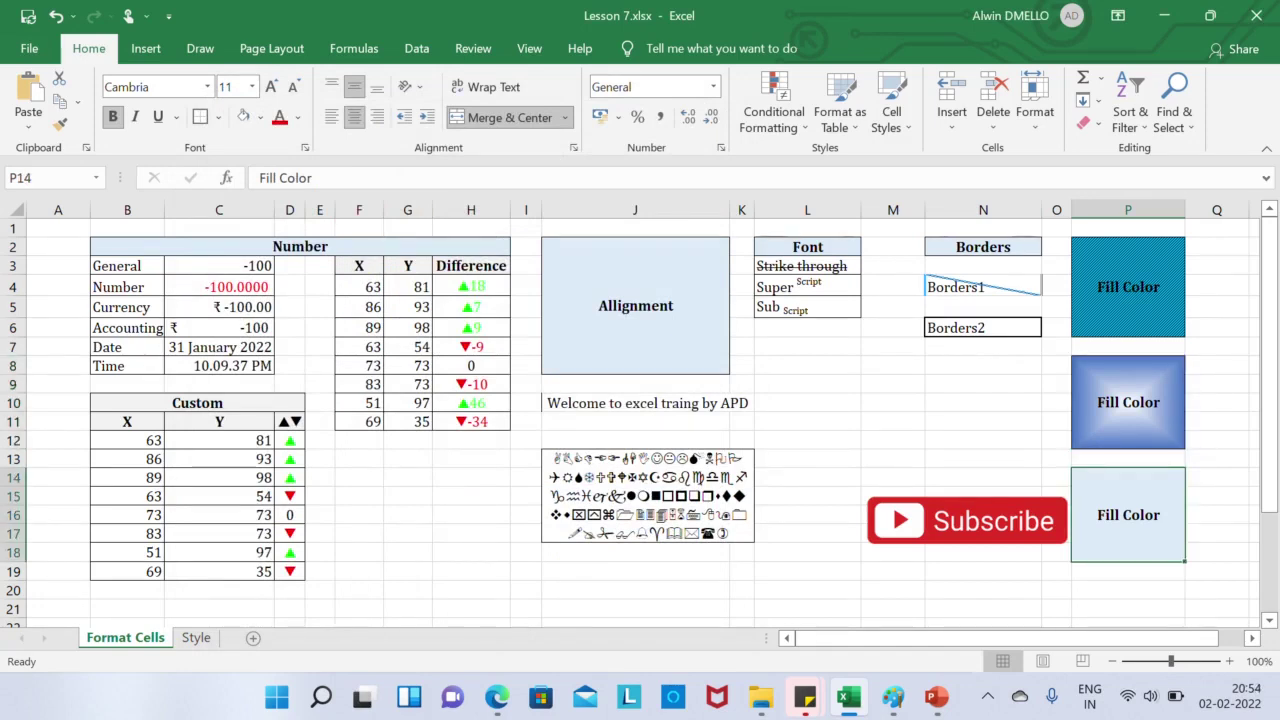
click(1135, 520)
click(967, 521)
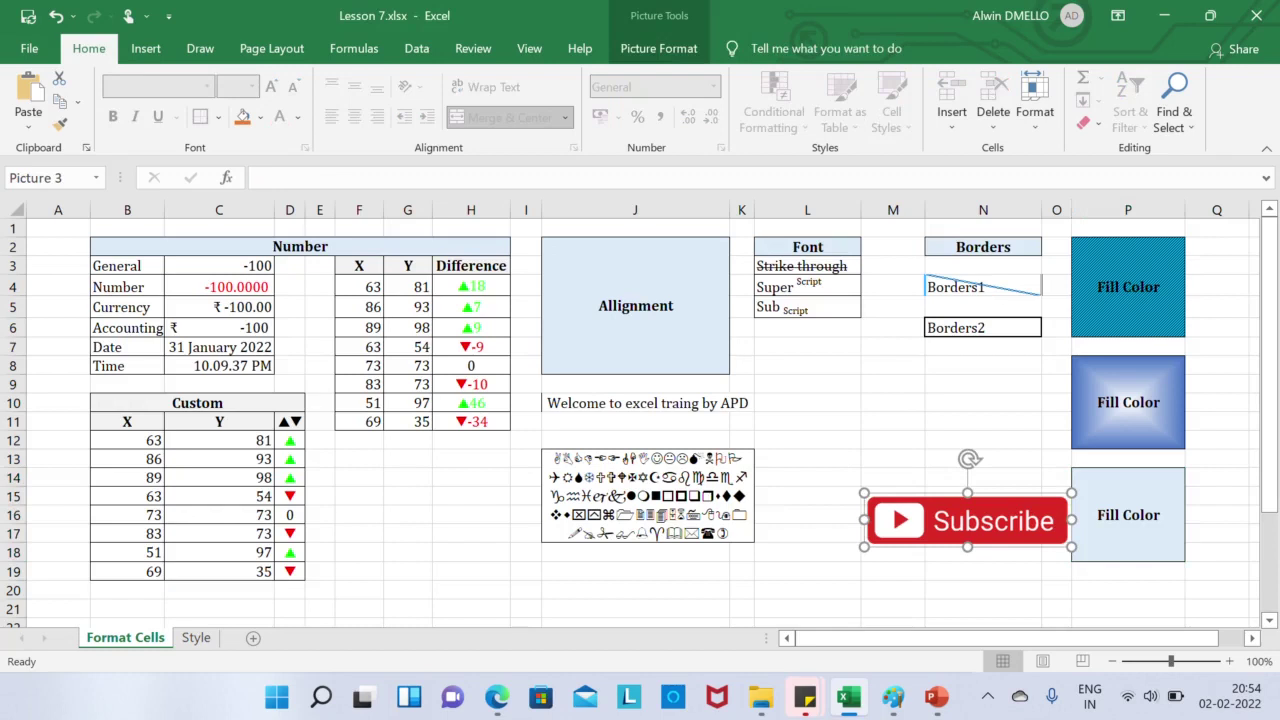
key(alt+Tab)
key(ctrl+v)
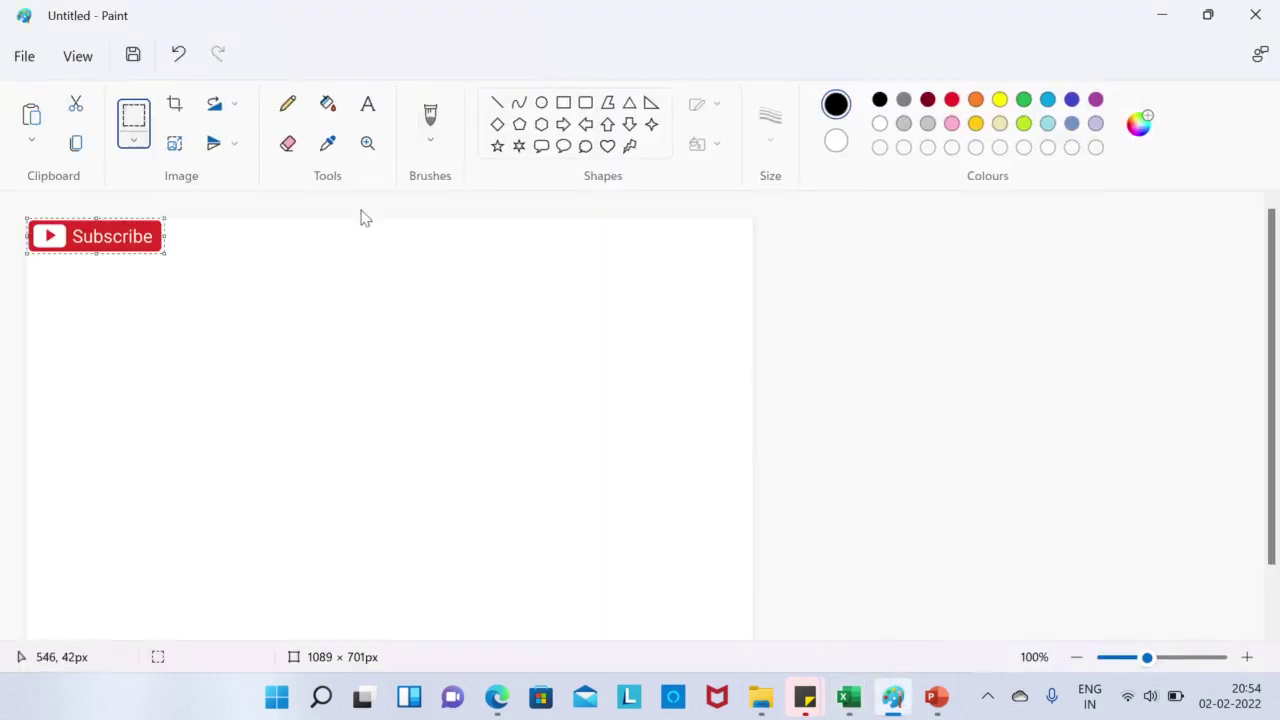
- Sample the red of the pasted Subscribe picture with the Colour picker and open its RGB values
click(330, 146)
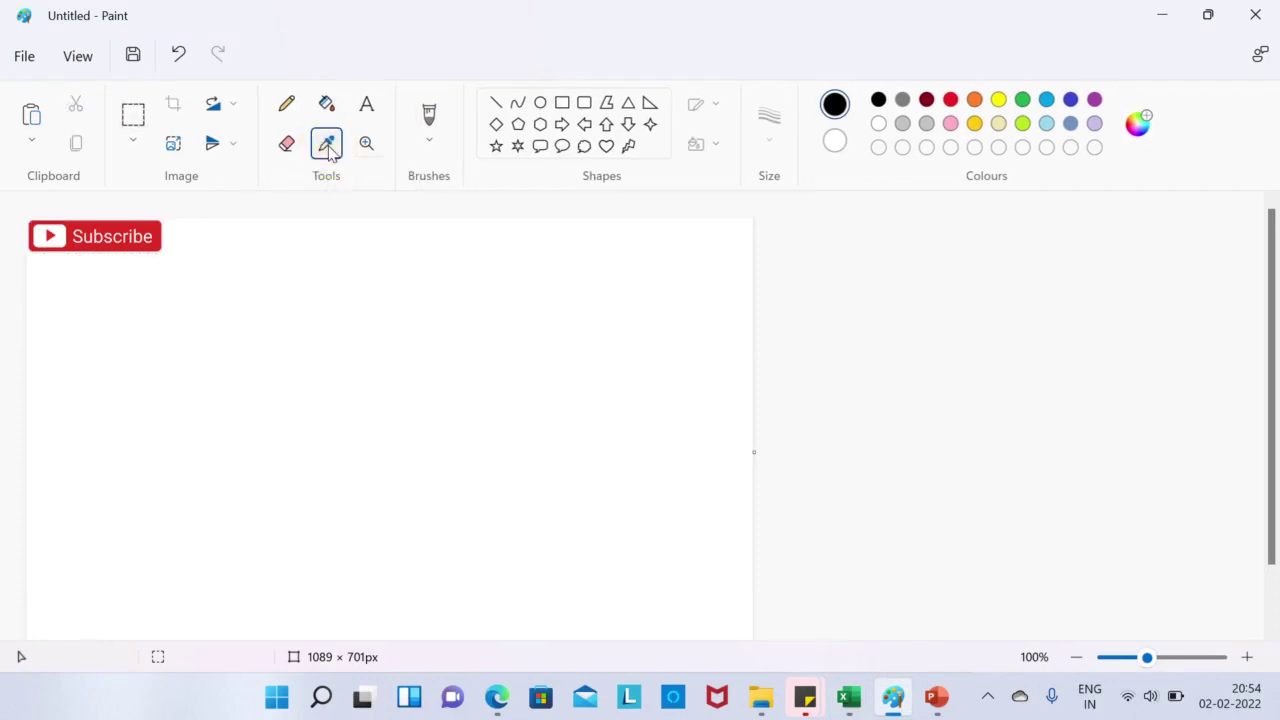
click(157, 225)
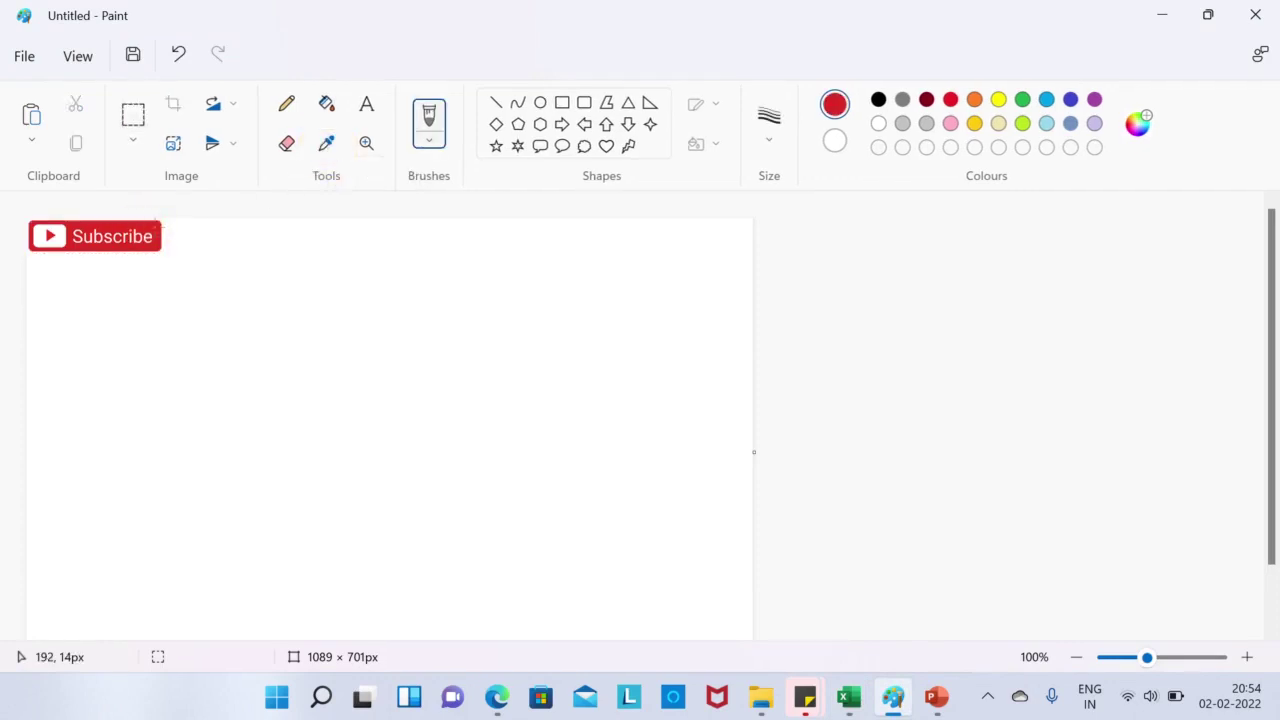
click(1138, 123)
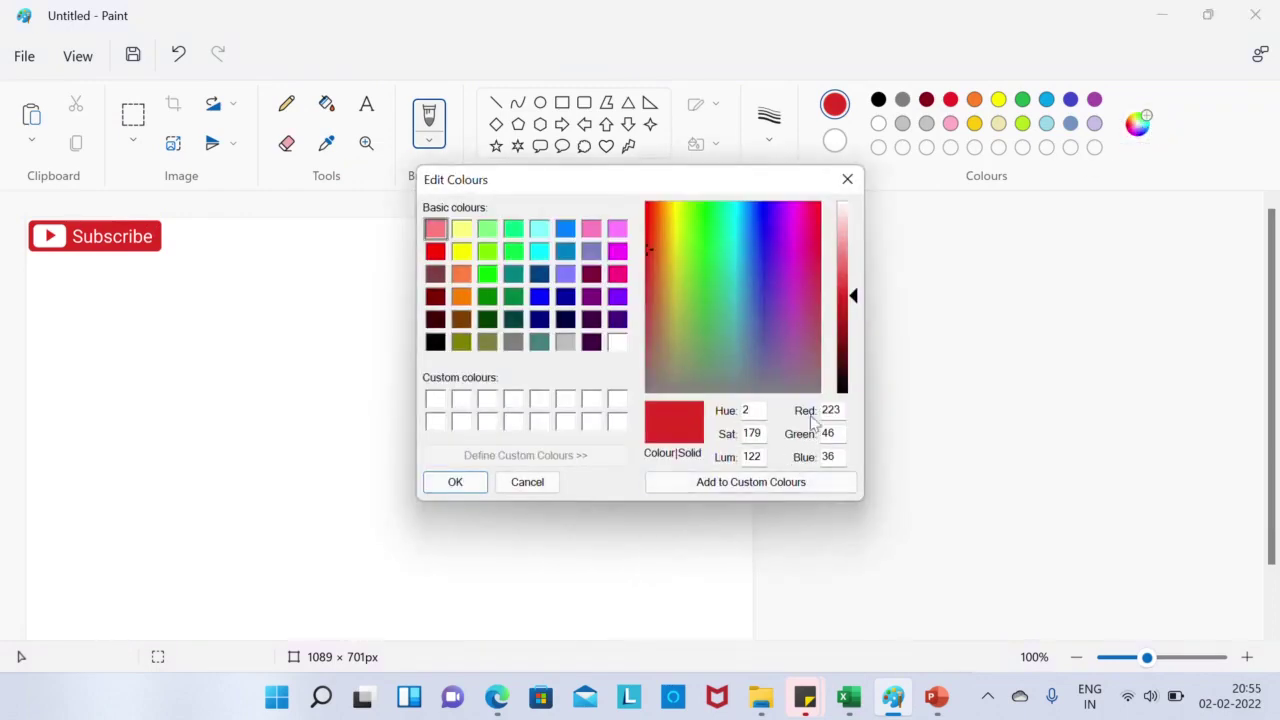
- Switch back to Excel and fill the block at P14 with a custom RGB color matching the sampled red, with green 46 and blue 36
click(849, 697)
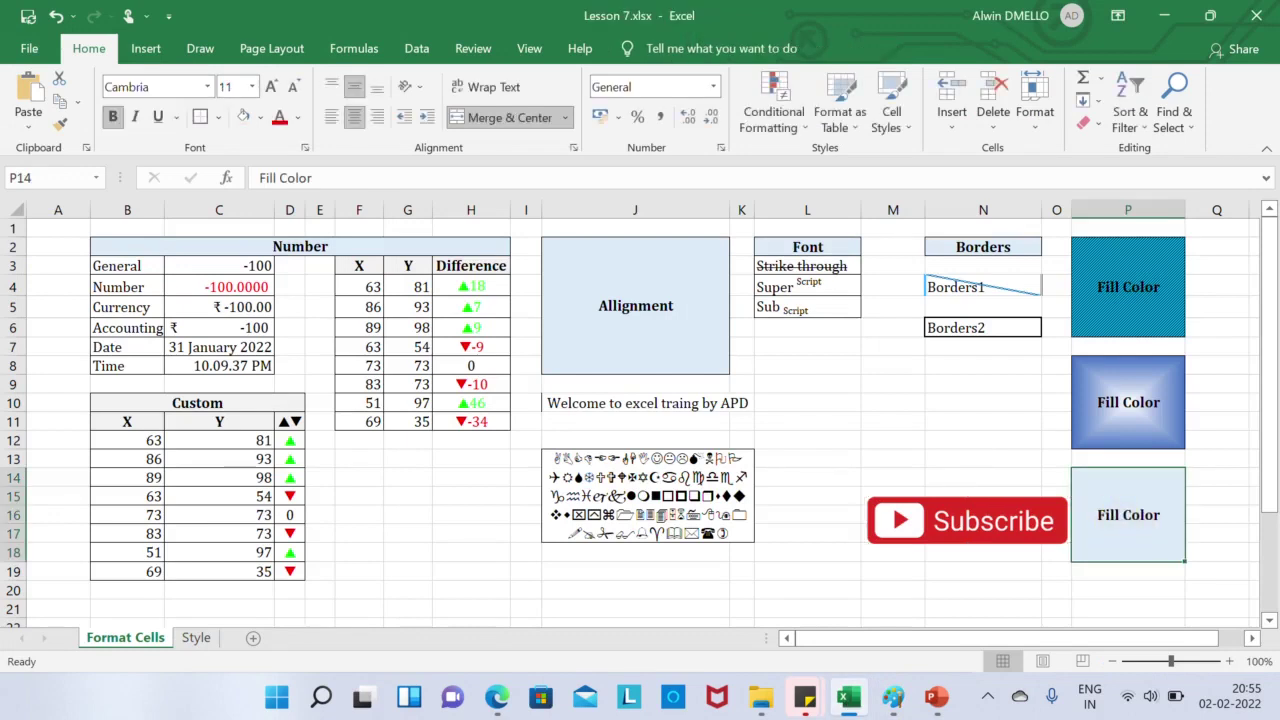
key(ctrl+1)
click(352, 362)
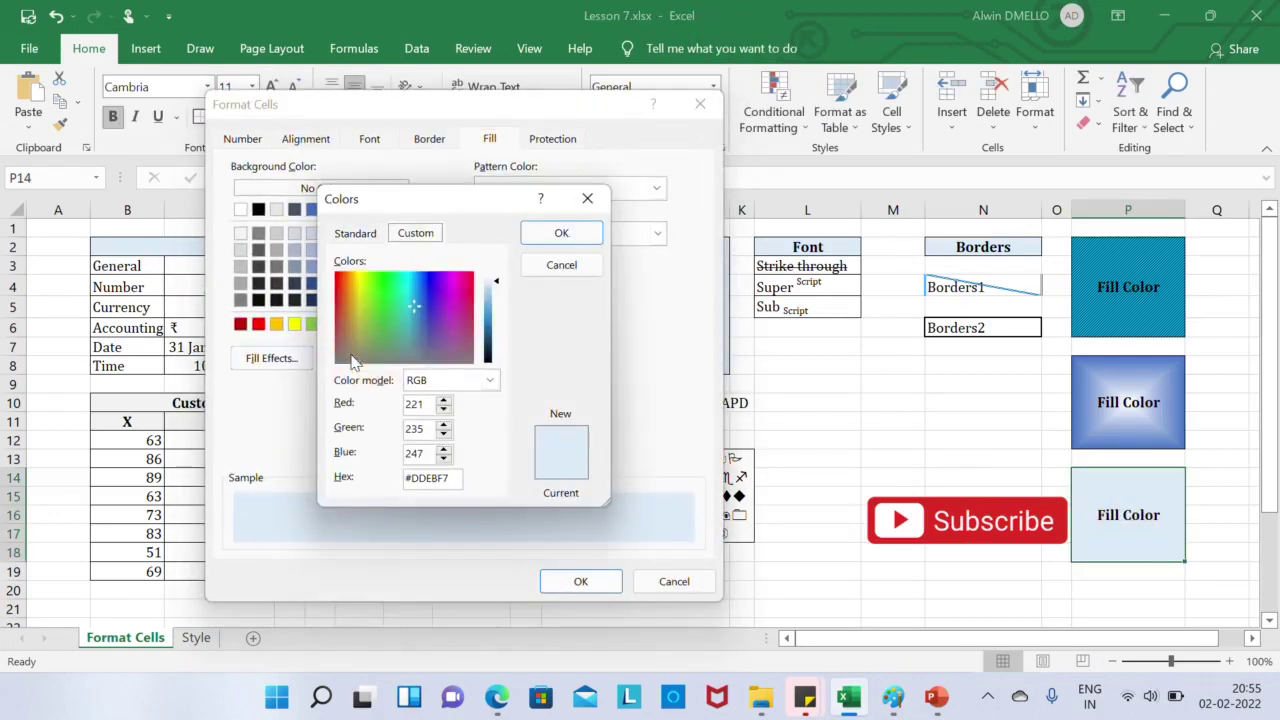
double_click(410, 429)
text(46)
double_click(410, 453)
text(36)
click(562, 233)
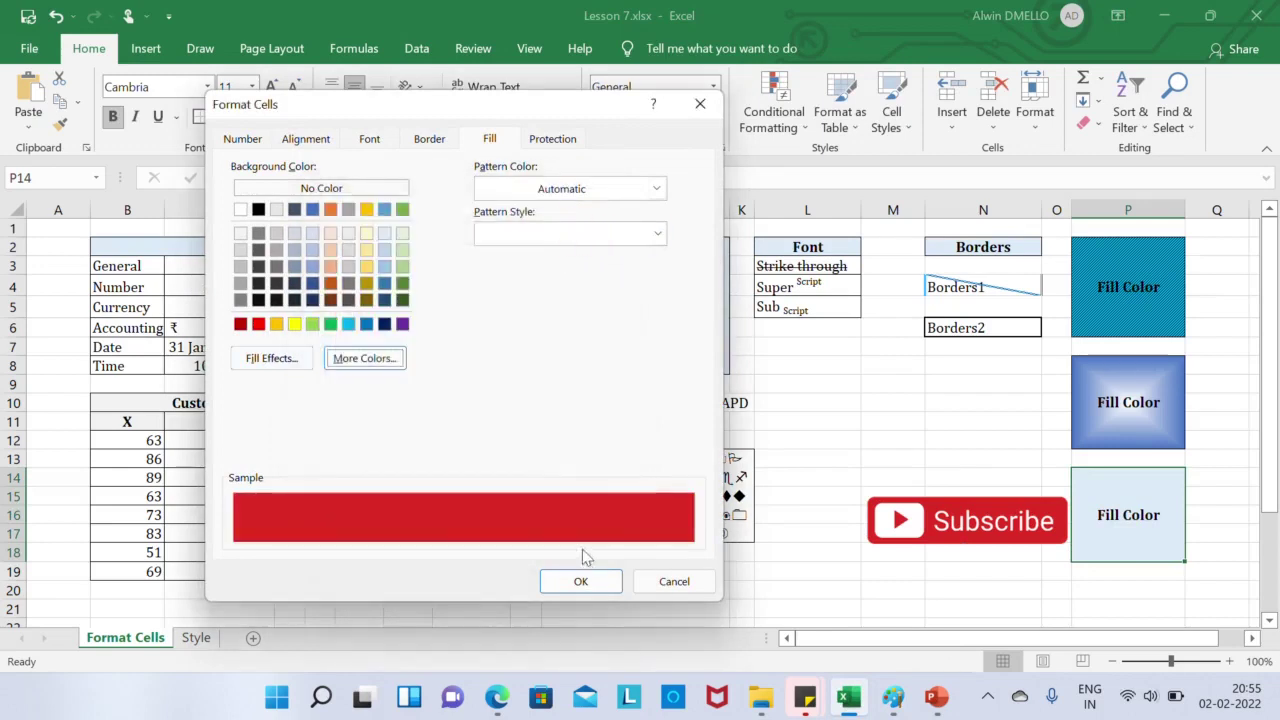
click(580, 581)
mouse_move(967, 520)
mouse_down()
mouse_move(1047, 520)
mouse_move(967, 520)
mouse_up()
click(1128, 512)
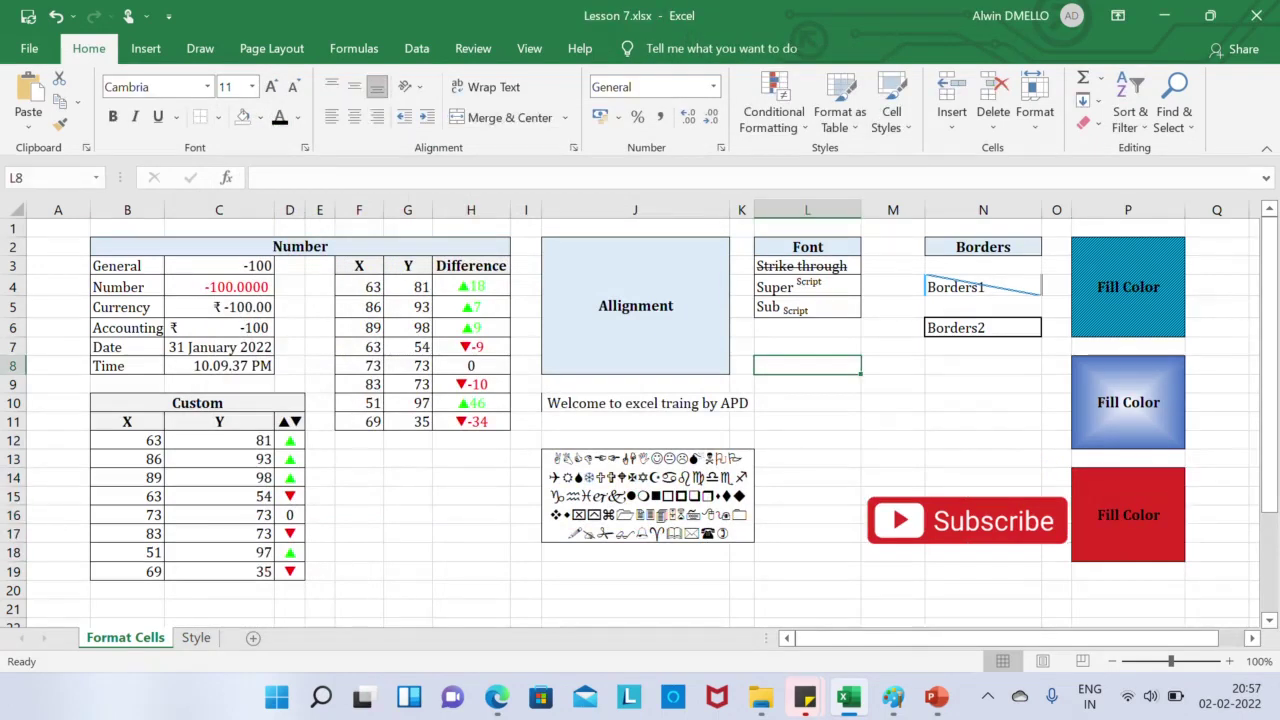
- On the Style sheet, apply the Accent1 cell style to the table's header row B3:N3
click(204, 642)
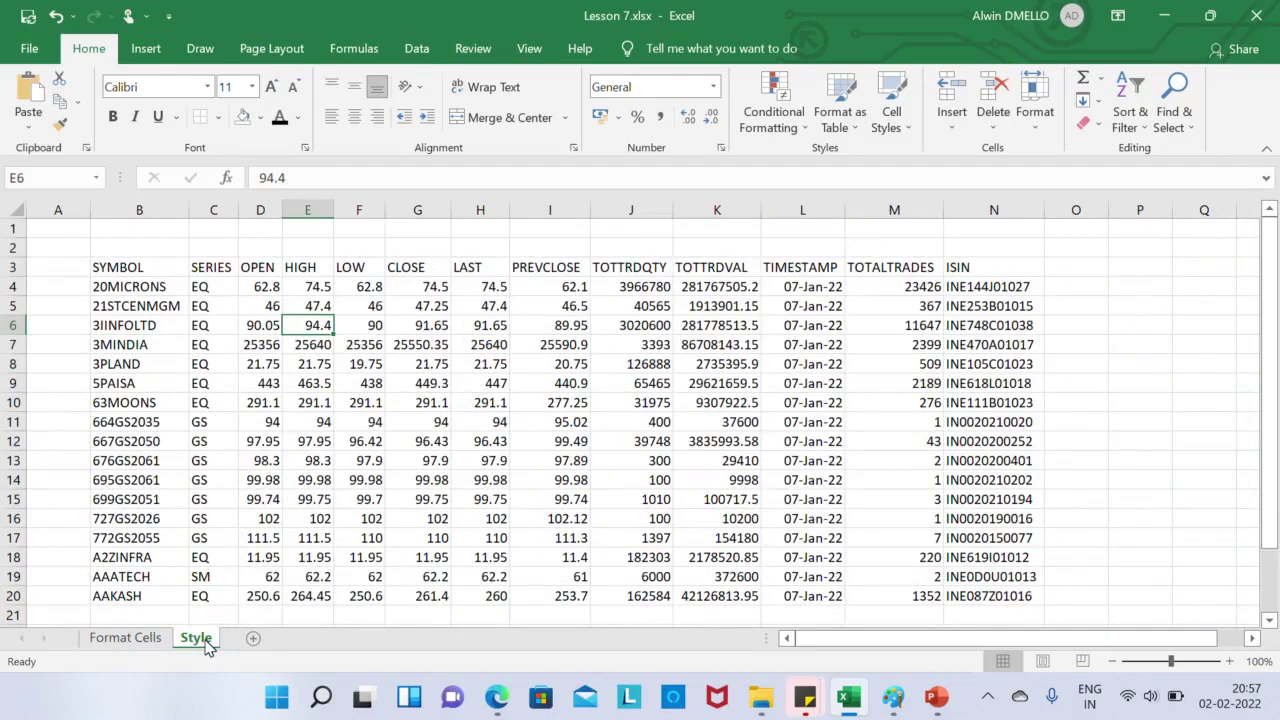
click(549, 305)
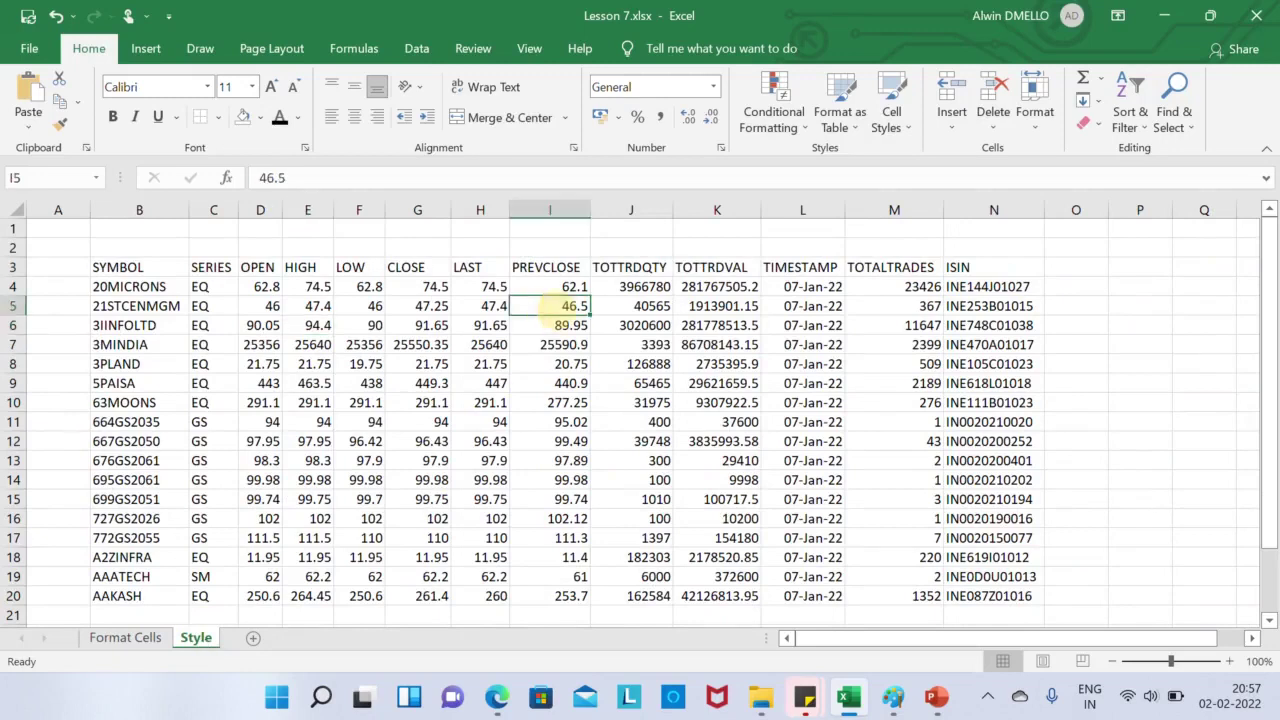
drag(110, 267, 990, 267)
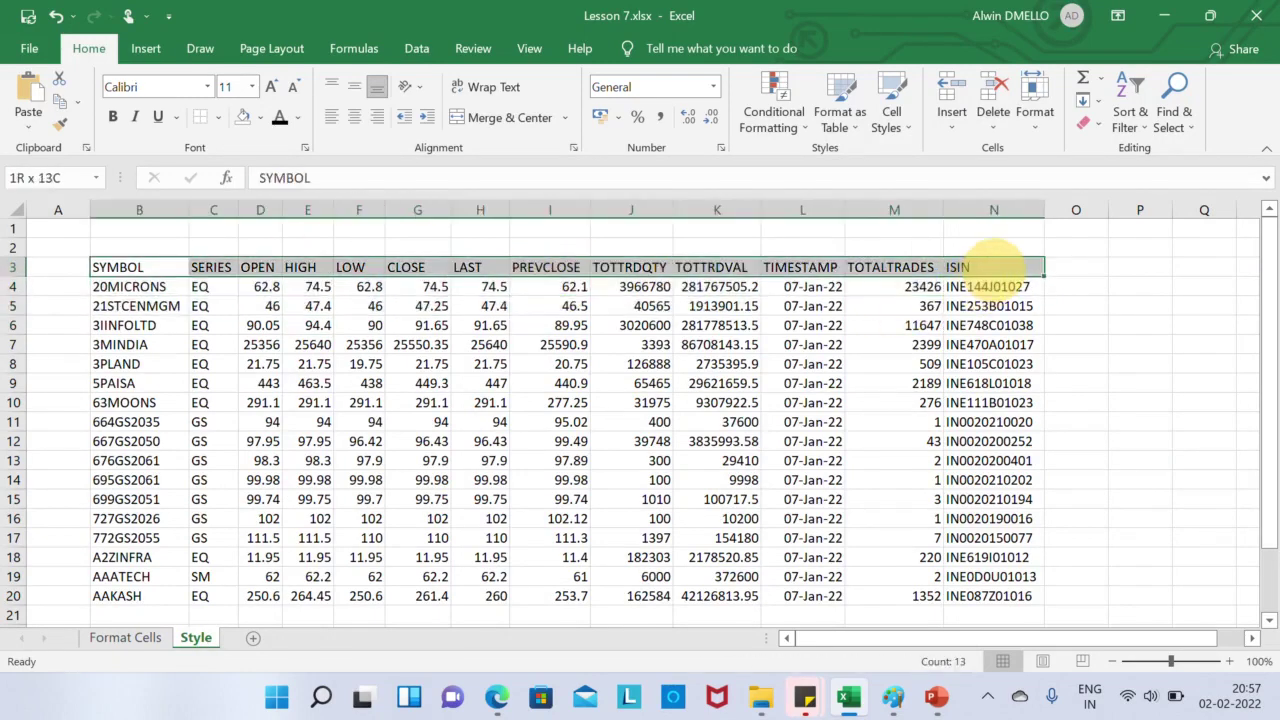
click(893, 120)
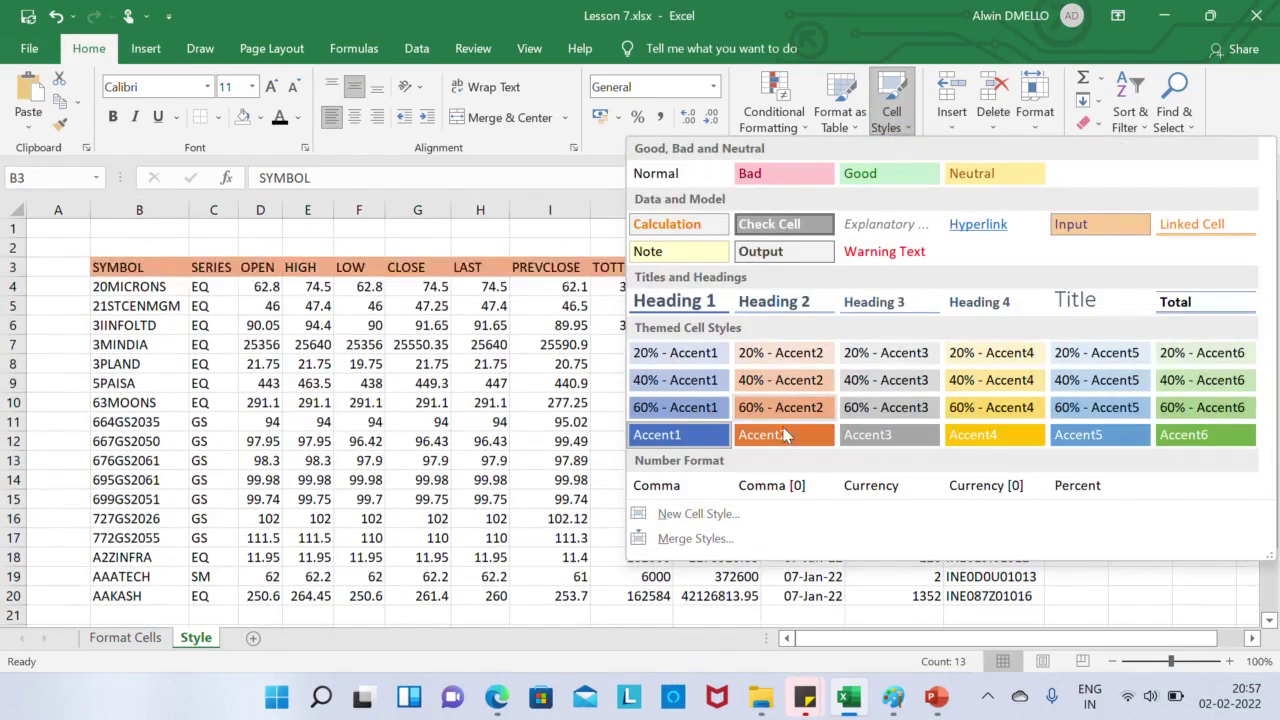
click(707, 443)
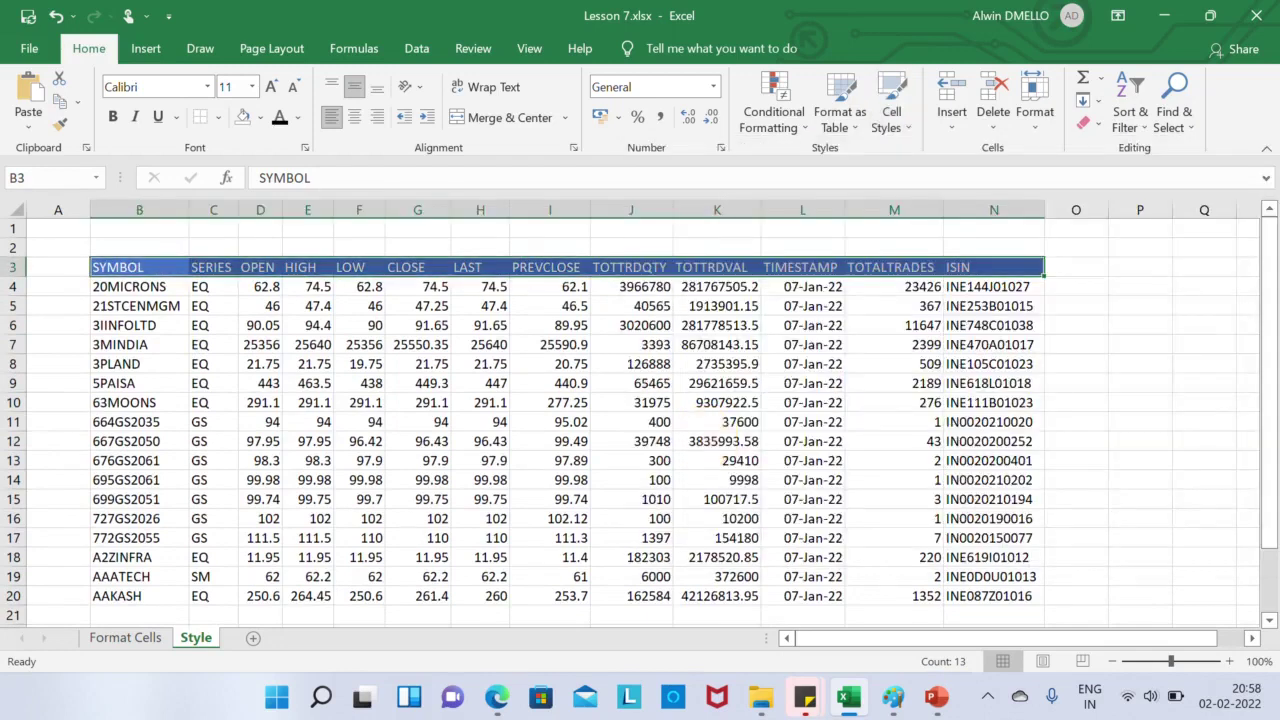
- Apply the 20% - Accent1 cell style to the data rows B4:N20
drag(130, 286, 985, 596)
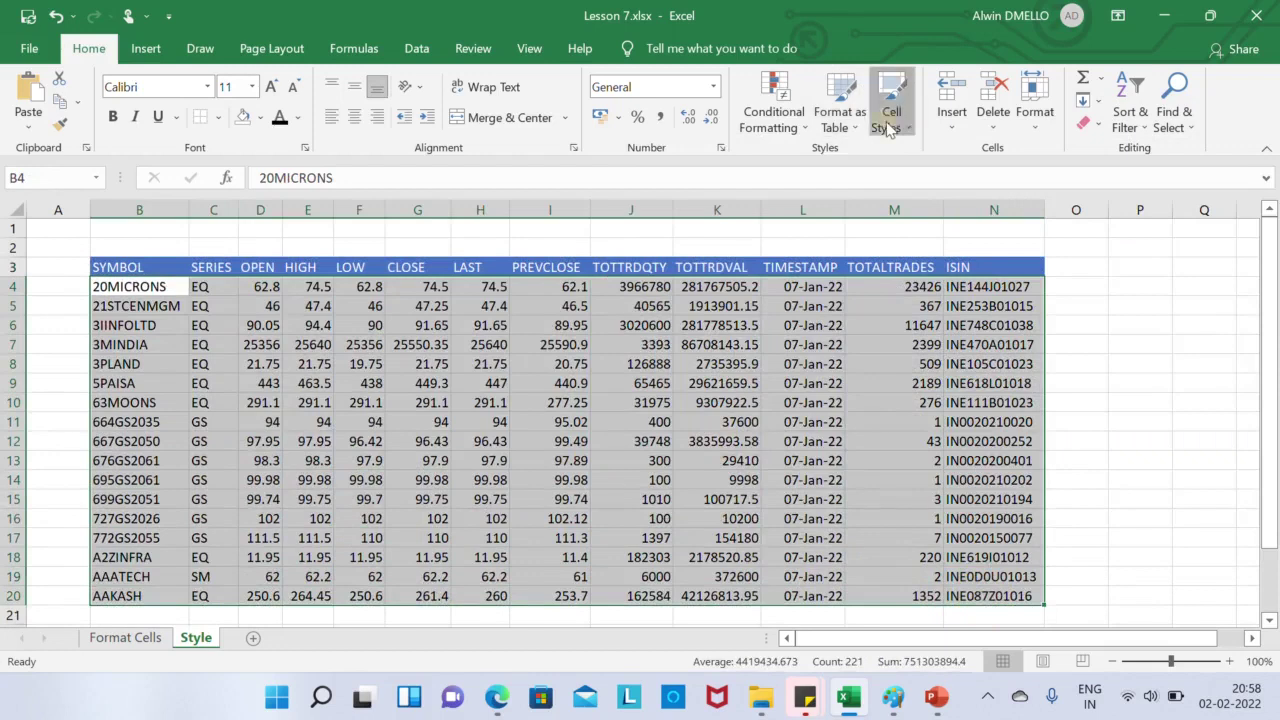
click(890, 108)
click(712, 360)
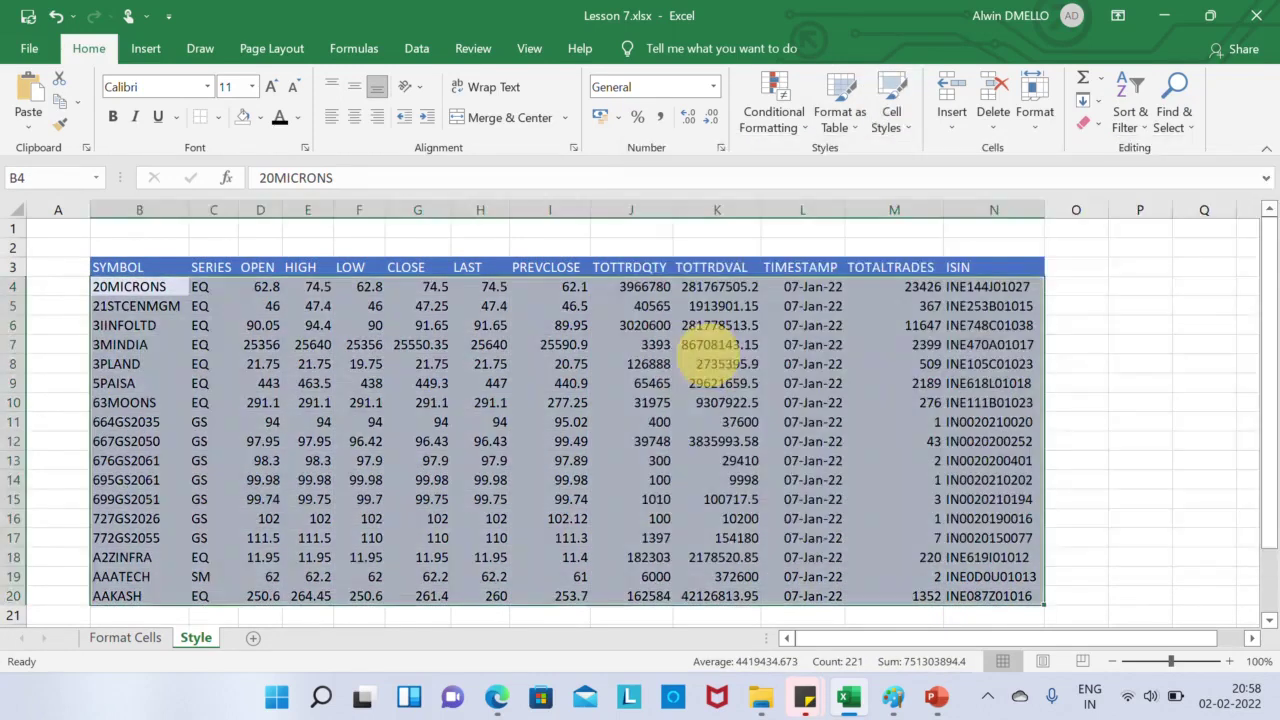
- Add all borders to the whole table B3:N20, including the header row
click(152, 268)
drag(152, 268, 1018, 594)
click(218, 117)
click(252, 298)
- Center the header labels in B3:N3 horizontally and make them bold
drag(118, 267, 1040, 271)
click(354, 117)
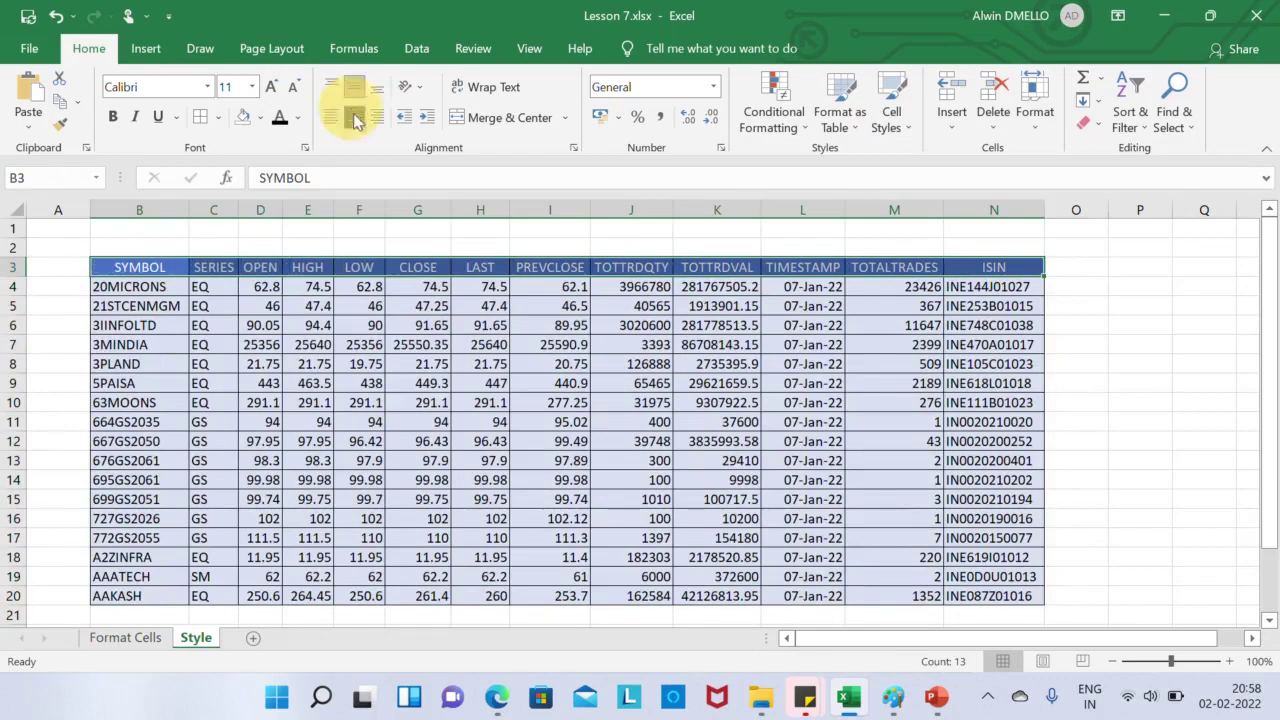
click(480, 402)
click(1140, 364)
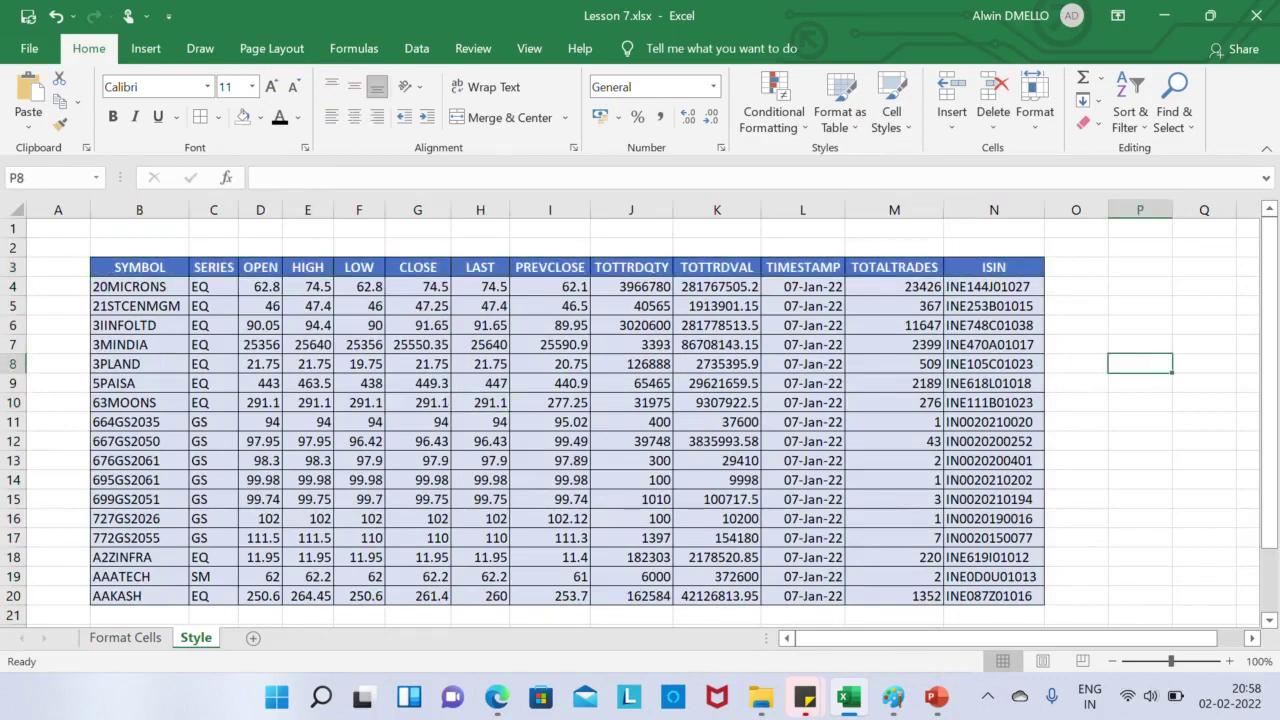
click(139, 267)
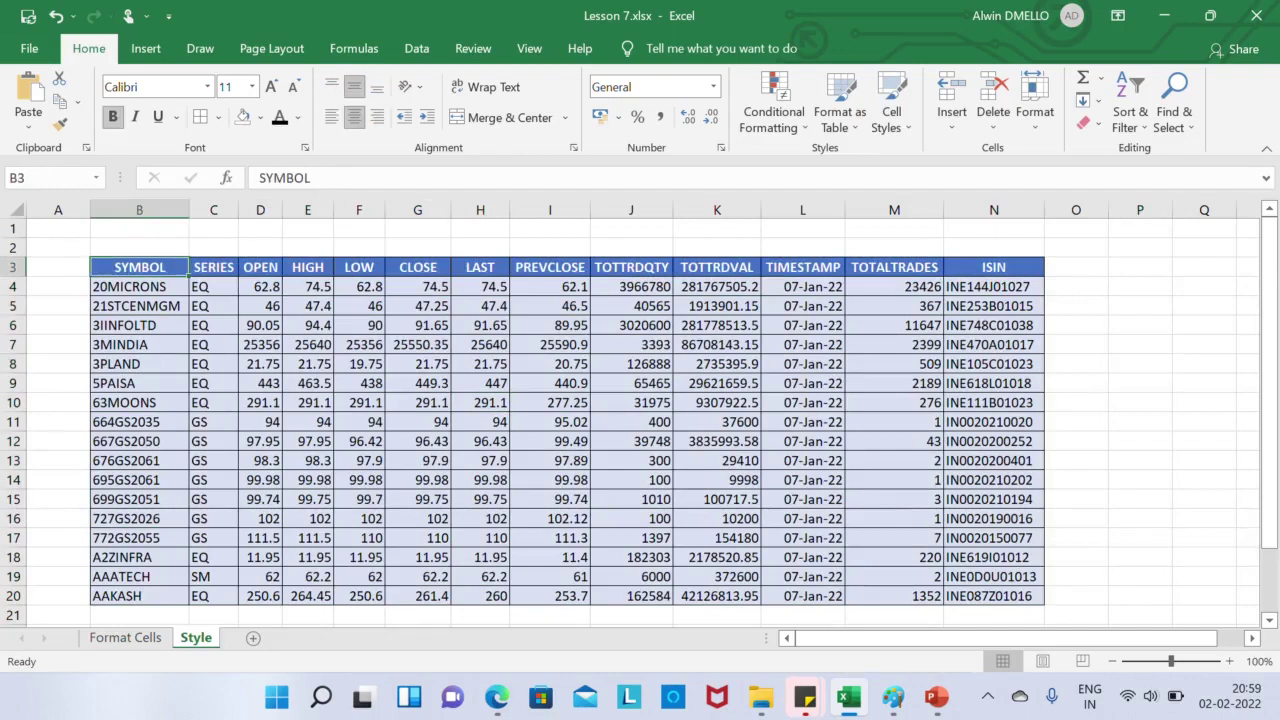